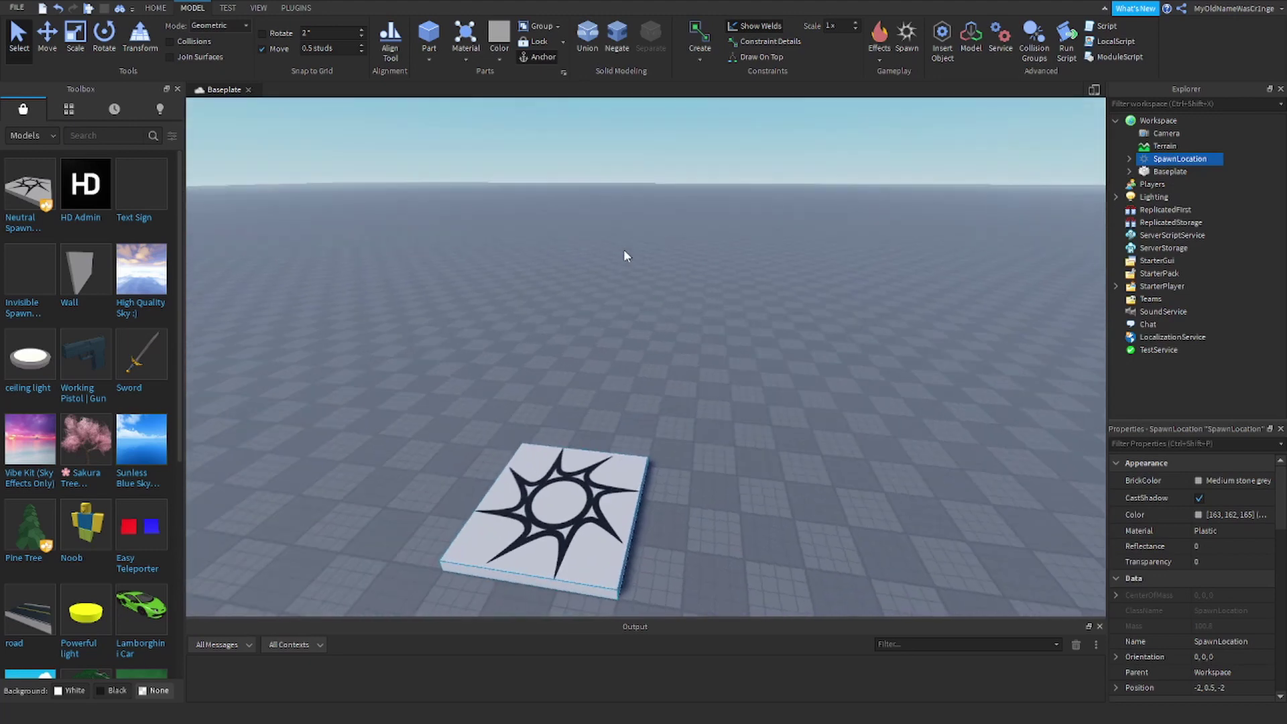
Step: Delete the spawn location from the workspace and open the Load Character plugin
{"action": "key", "text": "Delete"}
{"action": "left_click", "coordinate": [291, 9]}
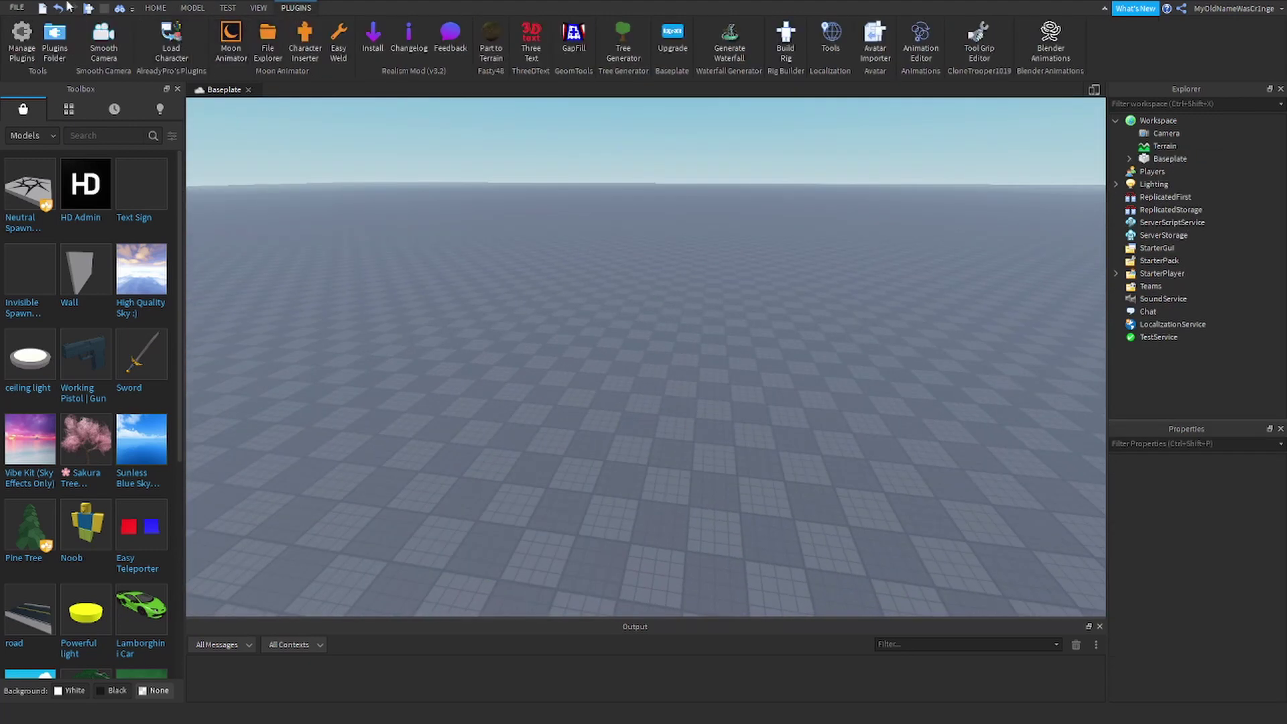
{"action": "left_click", "coordinate": [163, 58]}
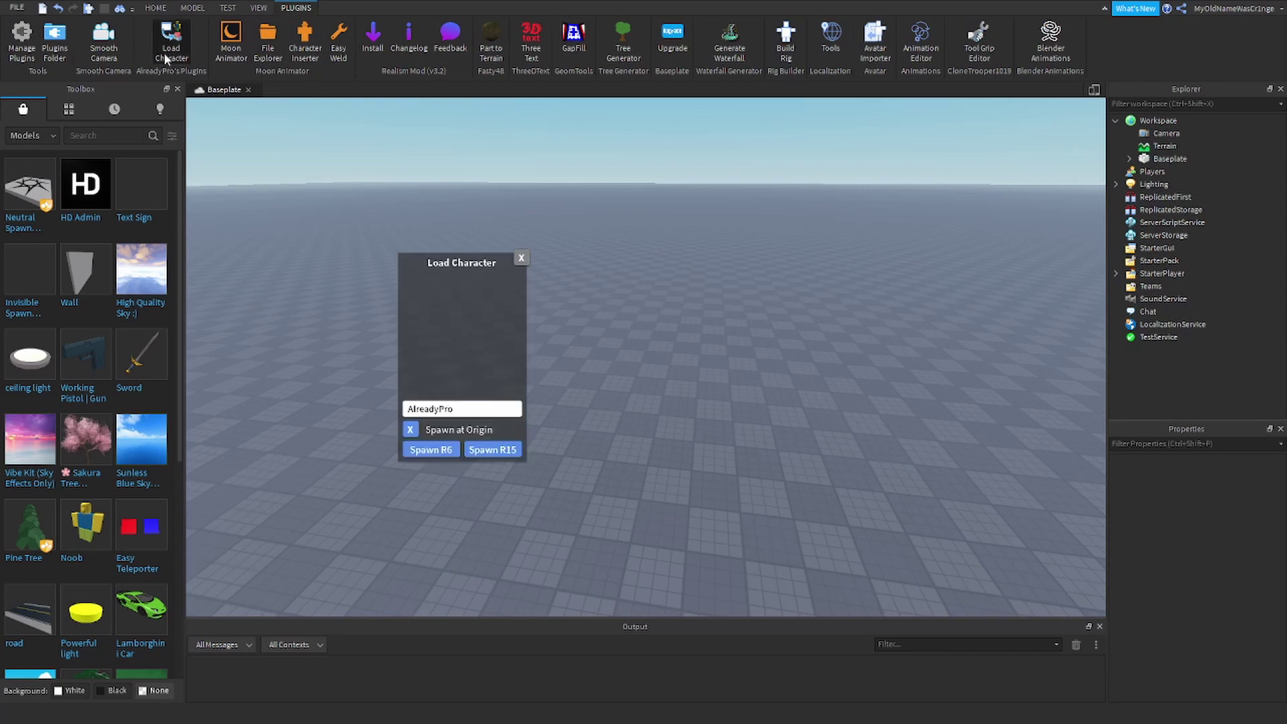
Step: Load the account's avatar by entering its username, spawn it as an R6 rig, and close the plugin window
{"action": "double_click", "coordinate": [465, 409]}
{"action": "key", "text": "BackSpace"}
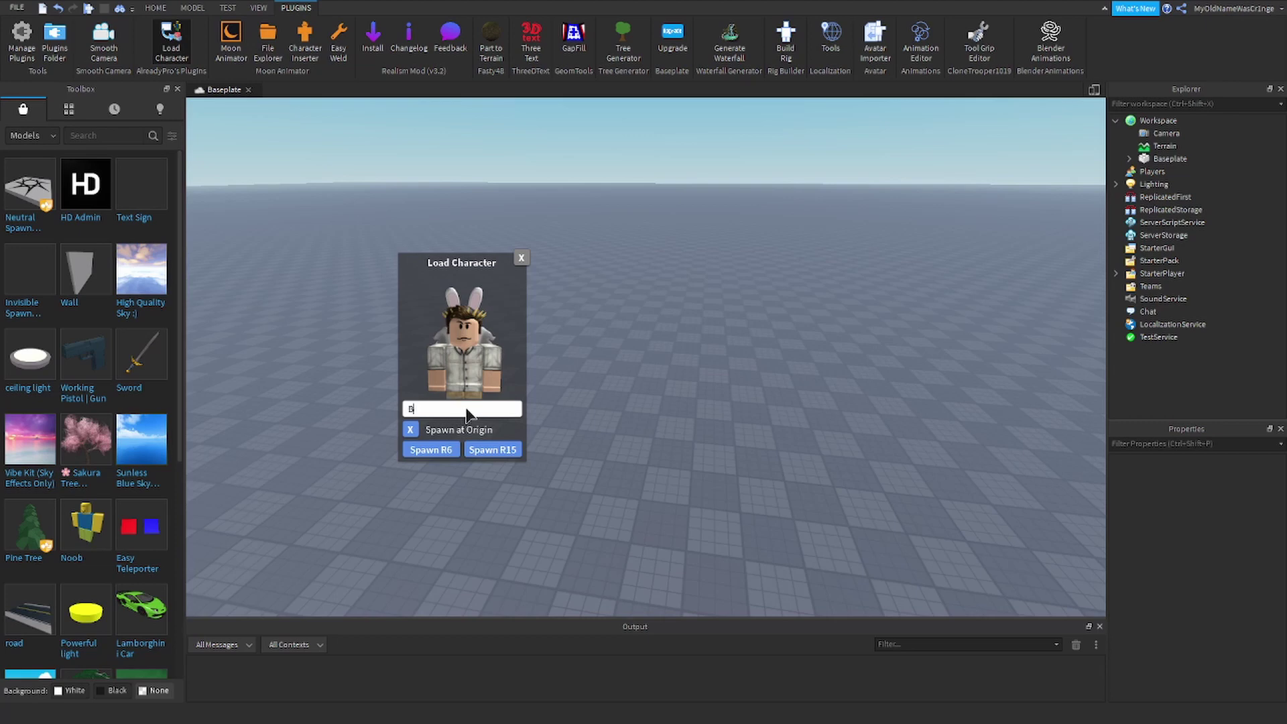
{"action": "type", "text": "MyOld"}
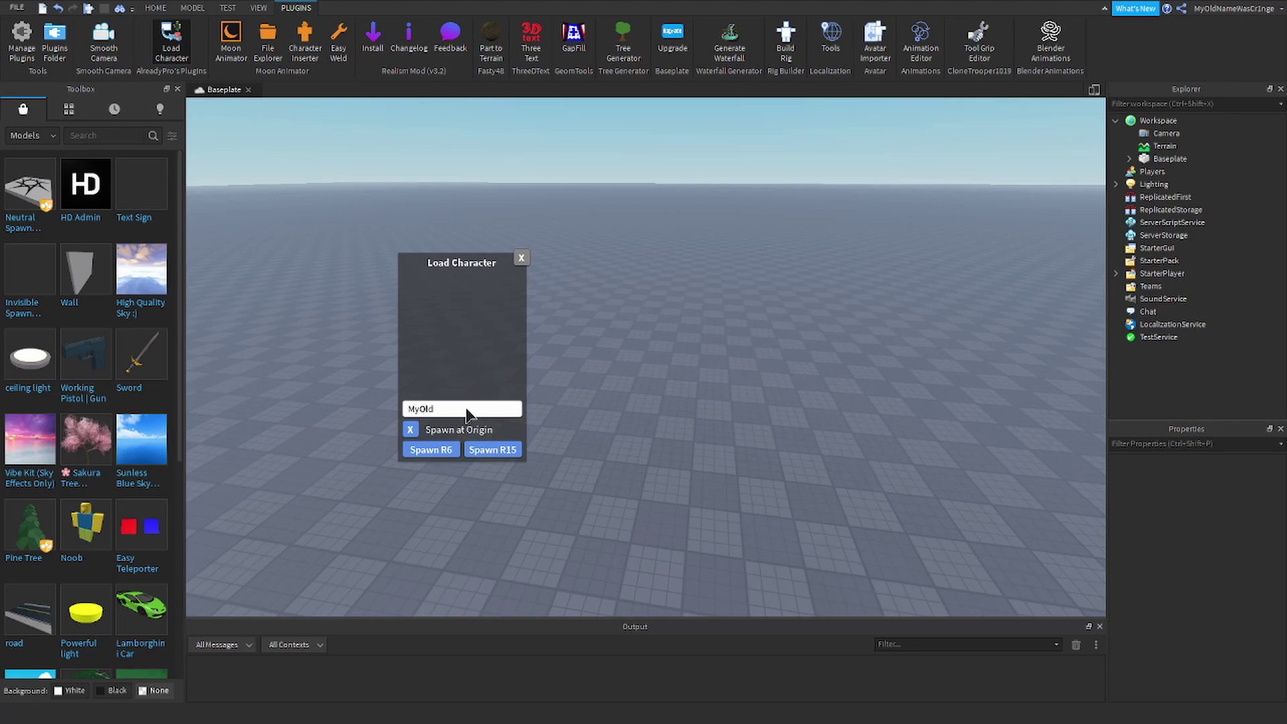
{"action": "type", "text": "NameWasCr1ng"}
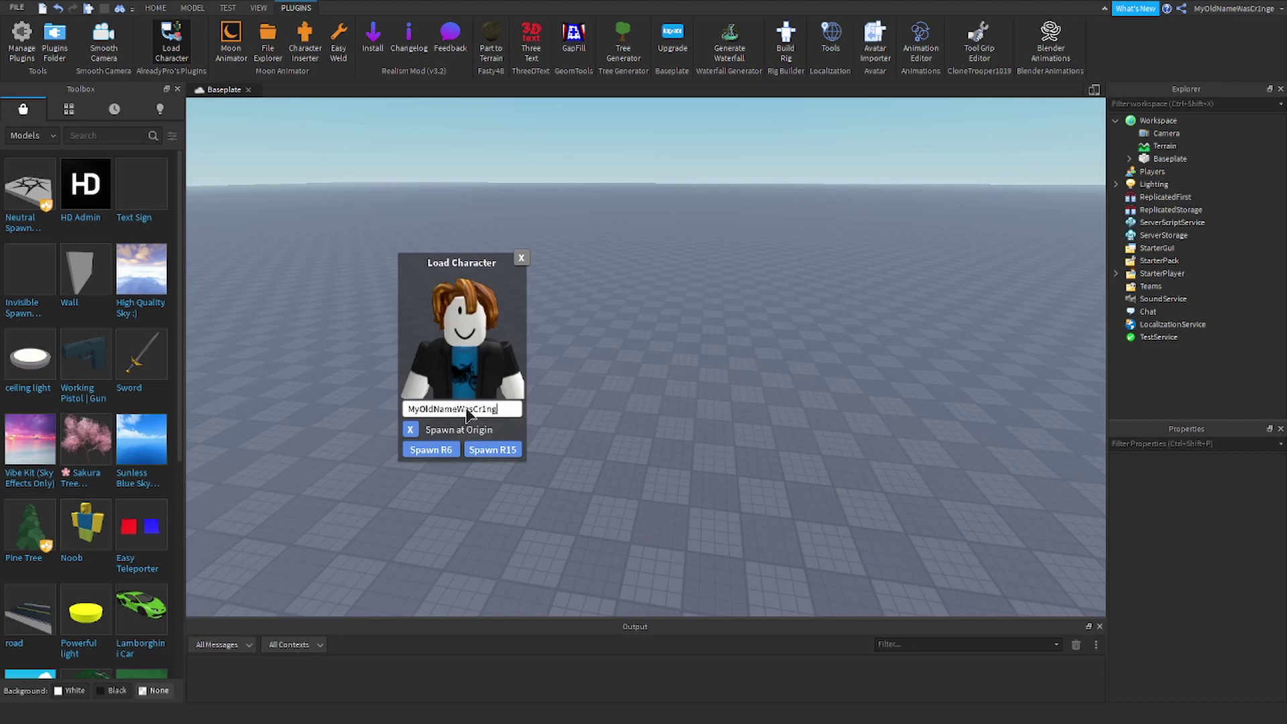
{"action": "type", "text": "e"}
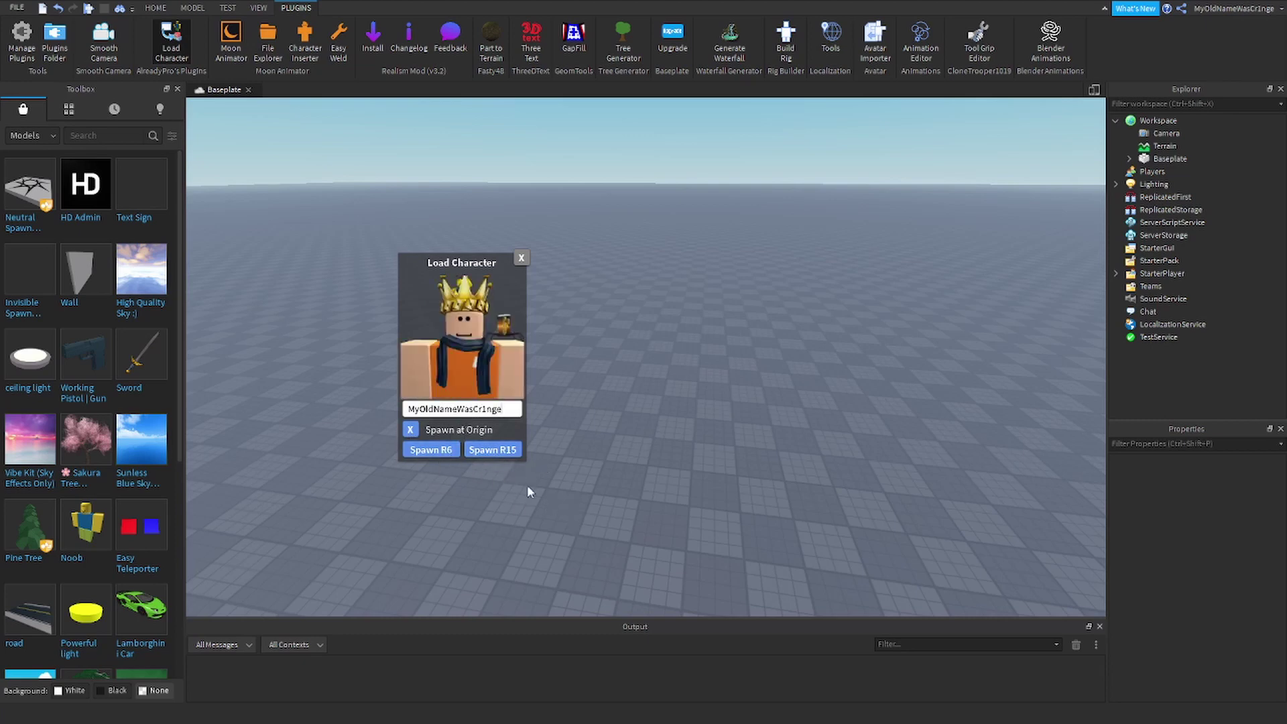
{"action": "left_click_drag", "start_coordinate": [439, 267], "coordinate": [549, 275]}
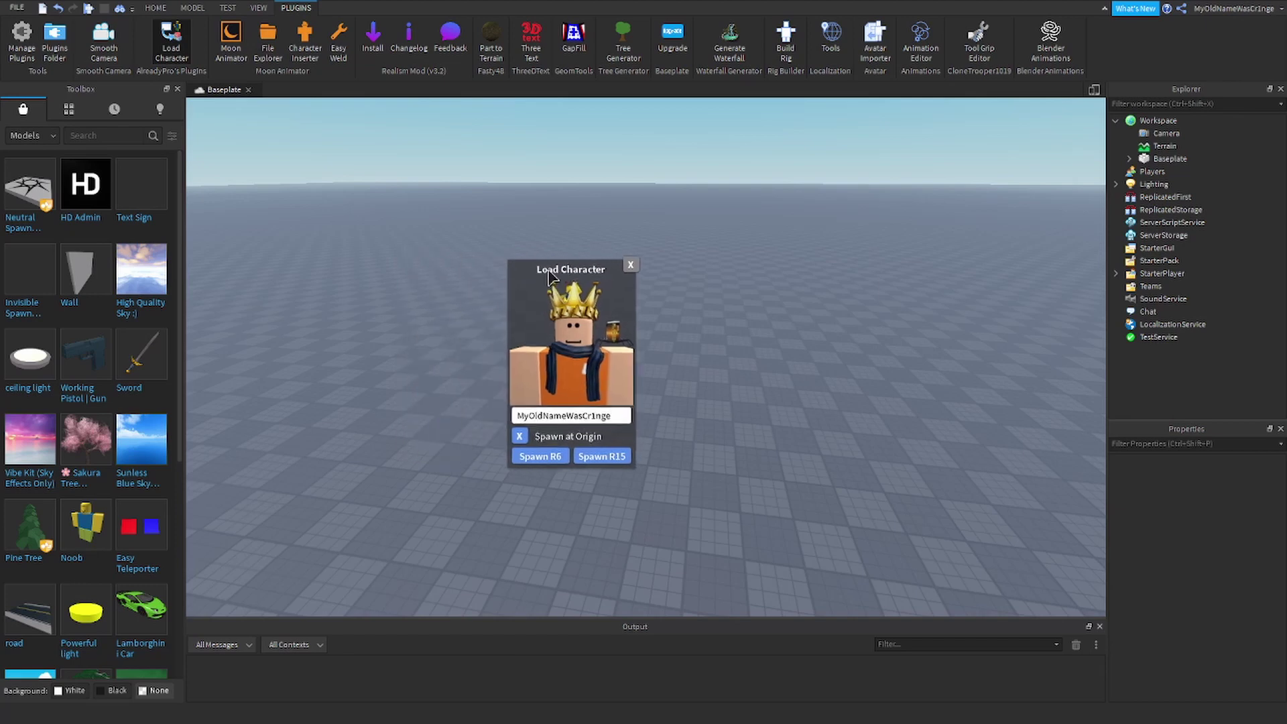
{"action": "left_click", "coordinate": [554, 455]}
{"action": "left_click", "coordinate": [631, 266]}
Step: Examine the spawned character model from the side and the front
{"action": "scroll", "coordinate": [656, 313], "scroll_direction": "down", "scroll_amount": 10}
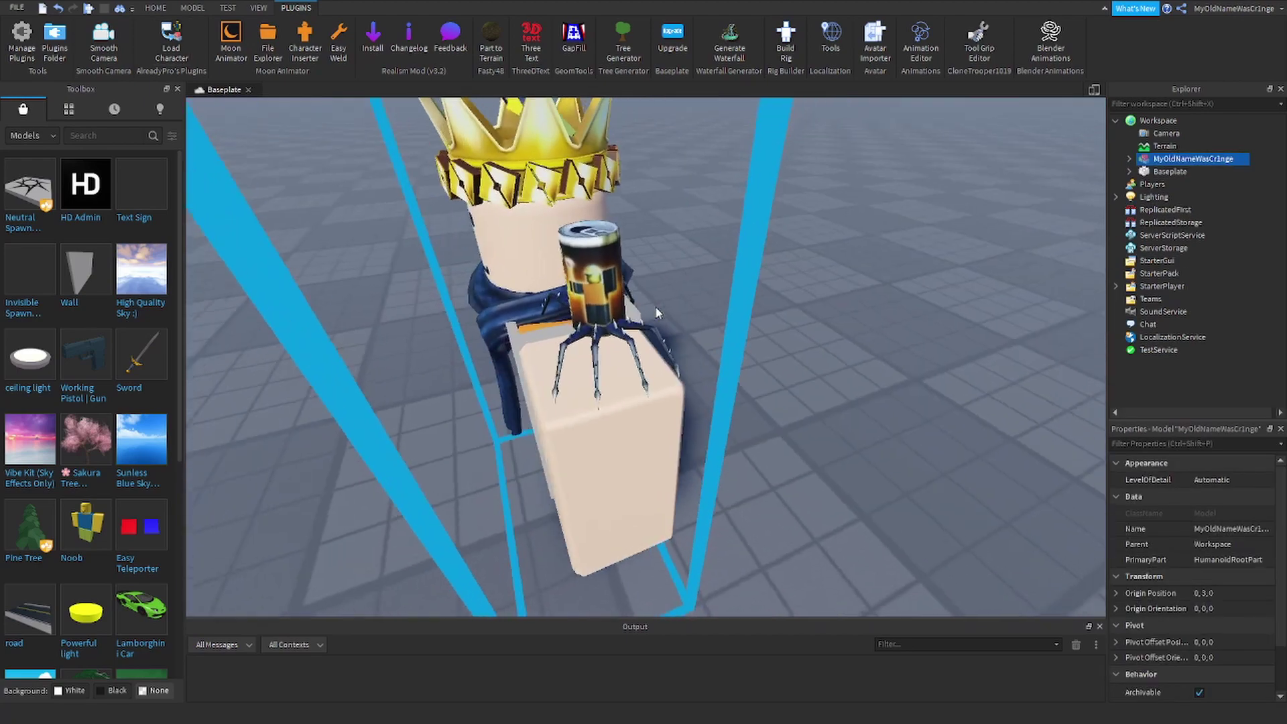
{"action": "right_click_drag", "start_coordinate": [657, 313], "coordinate": [626, 329]}
{"action": "scroll", "coordinate": [627, 329], "scroll_direction": "down", "scroll_amount": 5}
{"action": "left_click", "coordinate": [626, 328]}
{"action": "scroll", "coordinate": [689, 334], "scroll_direction": "up", "scroll_amount": 5}
{"action": "left_click", "coordinate": [691, 333]}
{"action": "scroll", "coordinate": [789, 352], "scroll_direction": "down", "scroll_amount": 5}
{"action": "scroll", "coordinate": [789, 351], "scroll_direction": "up", "scroll_amount": 2}
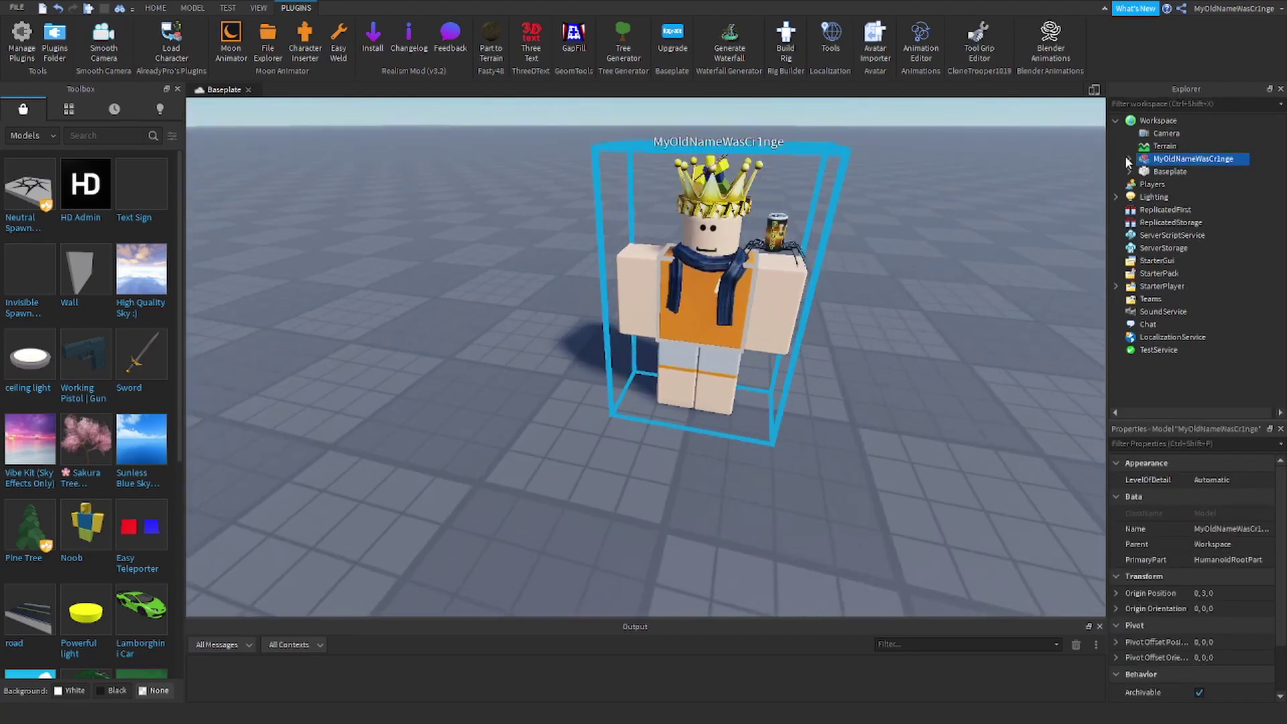
Step: Expand the character model's parts and rotate its head about 24 degrees around the vertical axis
{"action": "left_click", "coordinate": [1127, 158]}
{"action": "left_click", "coordinate": [191, 7]}
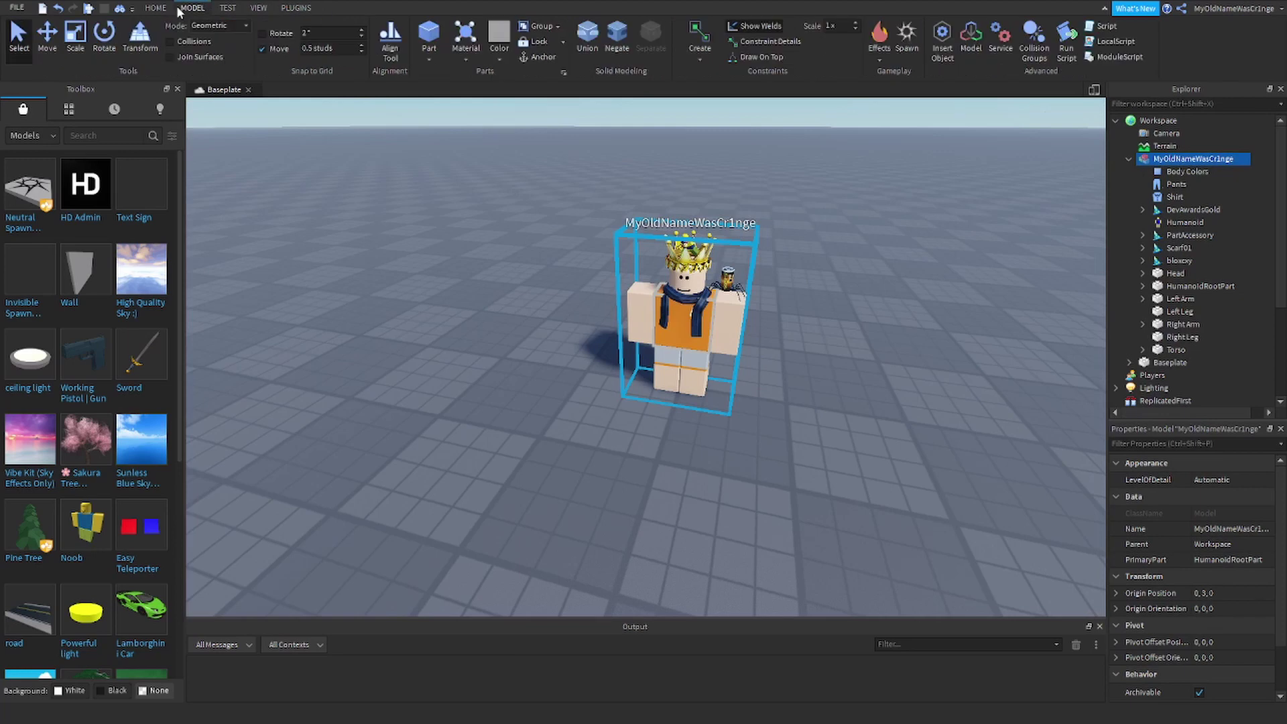
{"action": "left_click", "coordinate": [104, 35]}
{"action": "scroll", "coordinate": [756, 335], "scroll_direction": "up", "scroll_amount": 3}
{"action": "left_click_drag", "start_coordinate": [755, 336], "coordinate": [724, 341]}
{"action": "left_click", "coordinate": [1179, 275]}
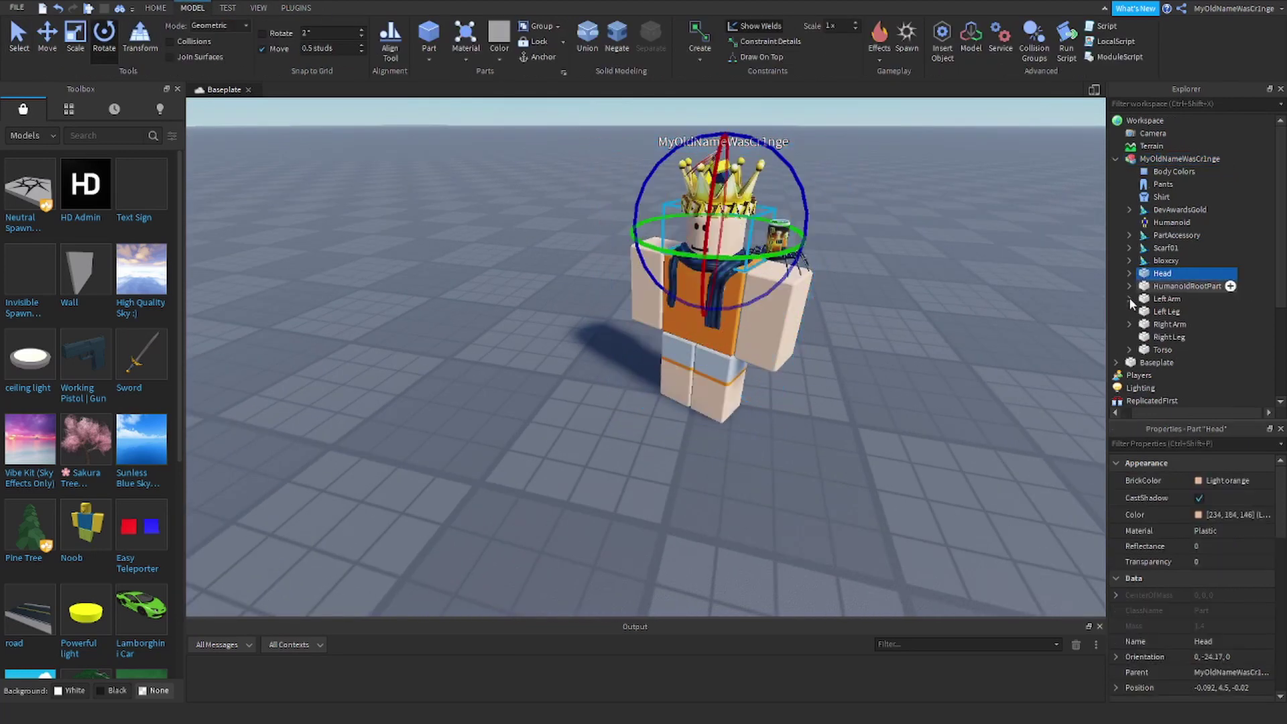
Step: Rotate the character's right arm forward to about 88 degrees and move it up to the shoulder
{"action": "left_click", "coordinate": [1158, 339]}
{"action": "key", "text": "f"}
{"action": "left_click", "coordinate": [1170, 324]}
{"action": "left_click", "coordinate": [47, 35]}
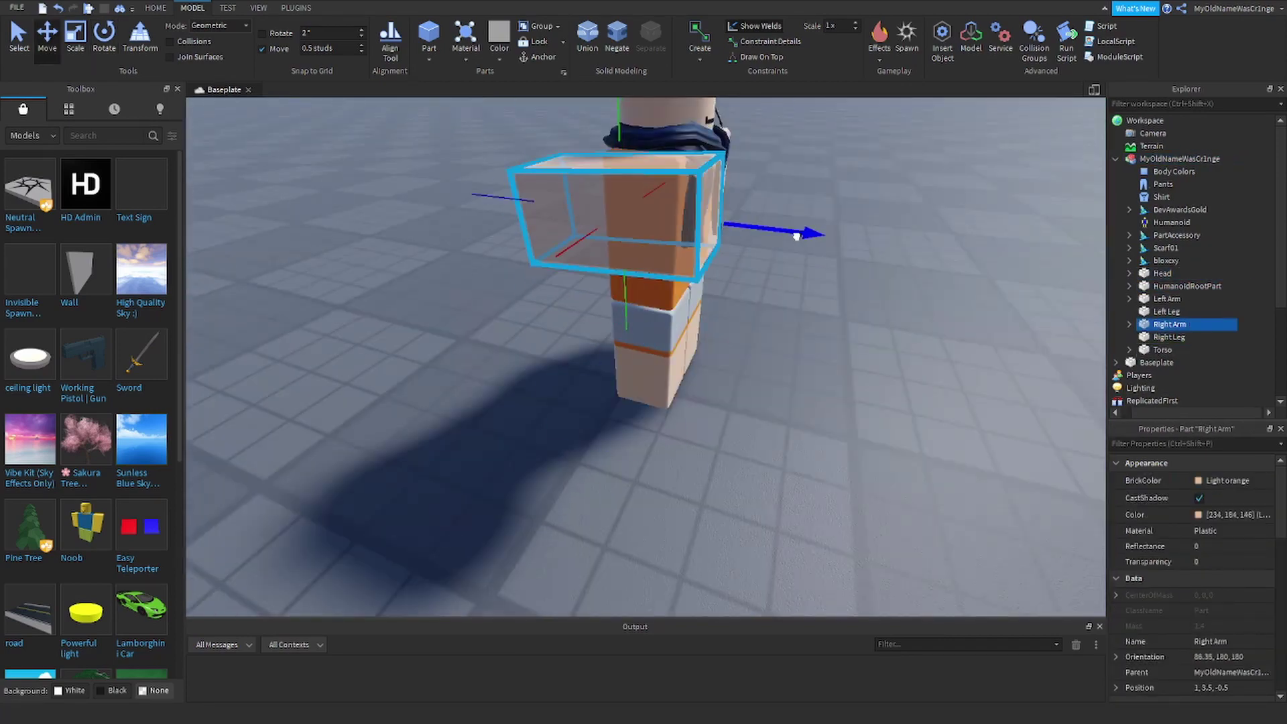
Step: Raise and angle the arms forward into a gun-holding pose and tilt the left leg slightly outward
{"action": "left_click", "coordinate": [1167, 299]}
{"action": "left_click", "coordinate": [104, 35]}
{"action": "left_click", "coordinate": [1170, 324]}
{"action": "left_click_drag", "start_coordinate": [764, 317], "coordinate": [806, 326]}
{"action": "left_click", "coordinate": [47, 34]}
{"action": "left_click", "coordinate": [104, 34]}
{"action": "left_click", "coordinate": [730, 348]}
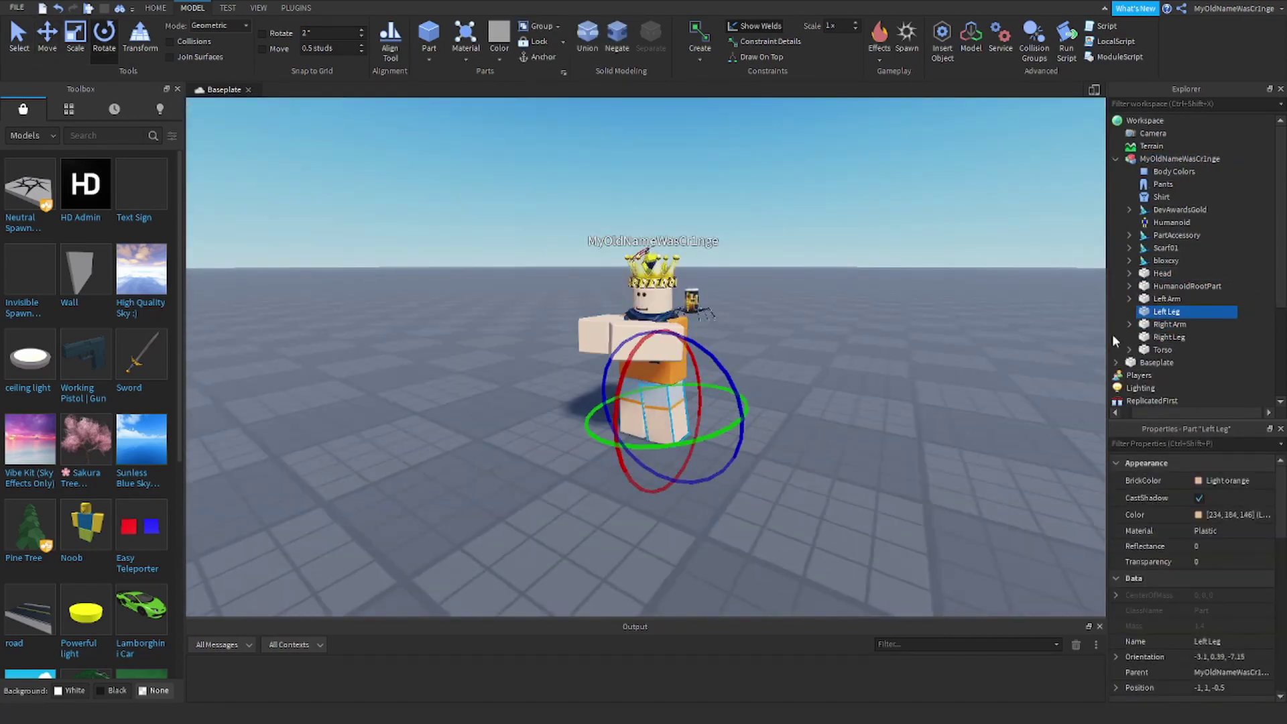
Step: Search the toolbox models for "Spas12", insert a SPAS-12 shotgun, and position it in the character's hands
{"action": "left_click", "coordinate": [107, 135]}
{"action": "type", "text": "Spas12"}
{"action": "key", "text": "Return"}
{"action": "left_click", "coordinate": [30, 221]}
{"action": "left_click", "coordinate": [104, 35]}
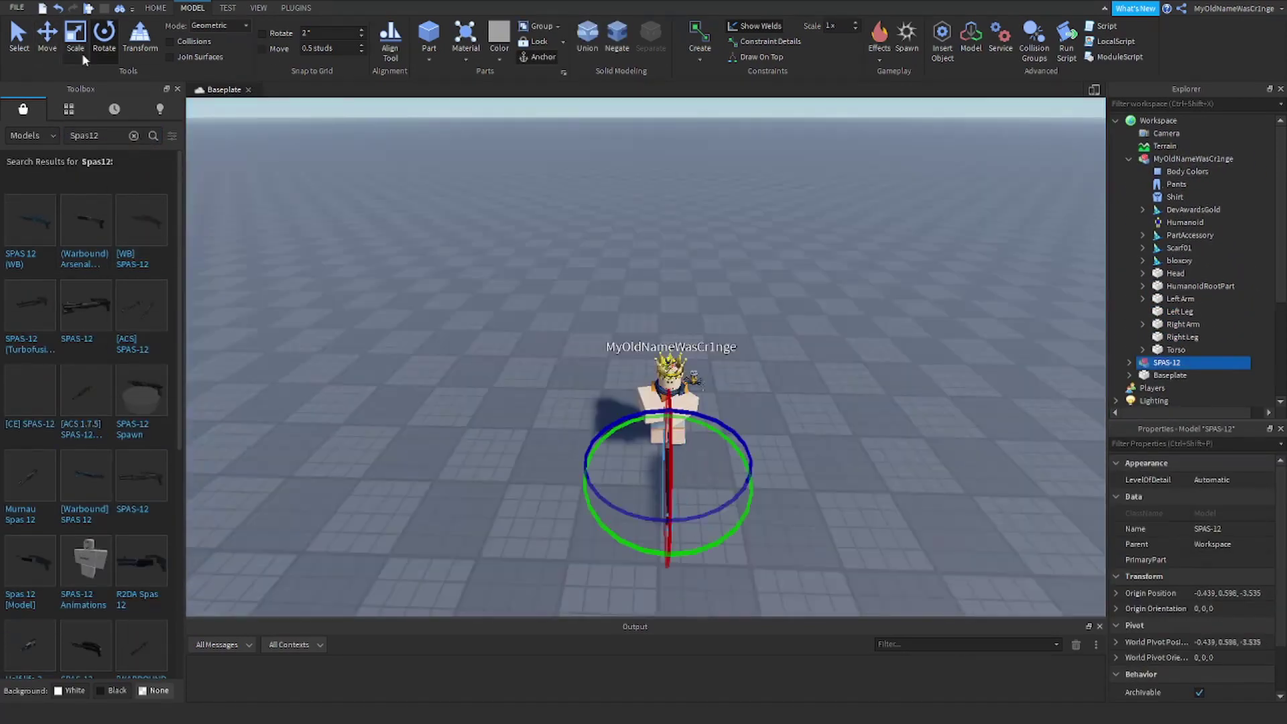
{"action": "left_click", "coordinate": [47, 35]}
Step: Search the toolbox images for "Crazy Face"
{"action": "left_click", "coordinate": [32, 135]}
{"action": "left_click", "coordinate": [94, 135]}
{"action": "type", "text": "Crazy Face"}
{"action": "key", "text": "Return"}
{"action": "left_click", "coordinate": [75, 424]}
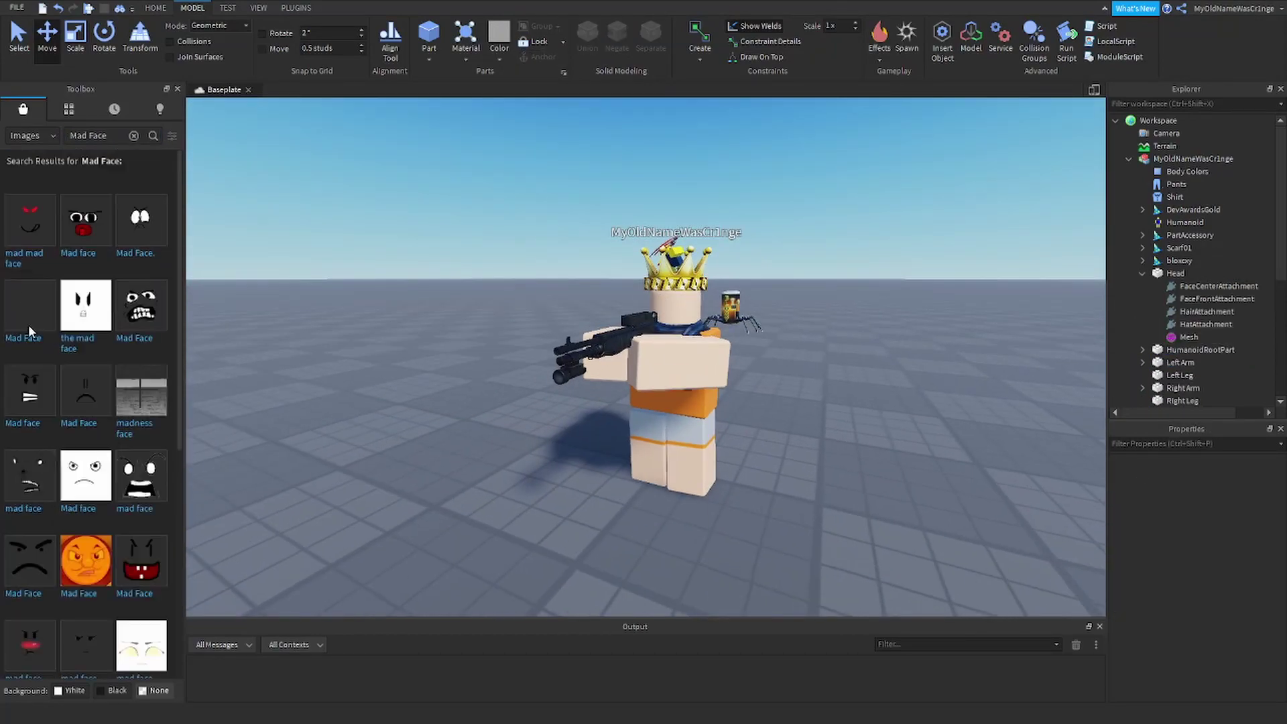
Step: Search the toolbox images for "Mad Face" and apply an angry frowning face to the character's head
{"action": "left_click", "coordinate": [1129, 159]}
{"action": "left_click", "coordinate": [32, 135]}
{"action": "left_click", "coordinate": [603, 322]}
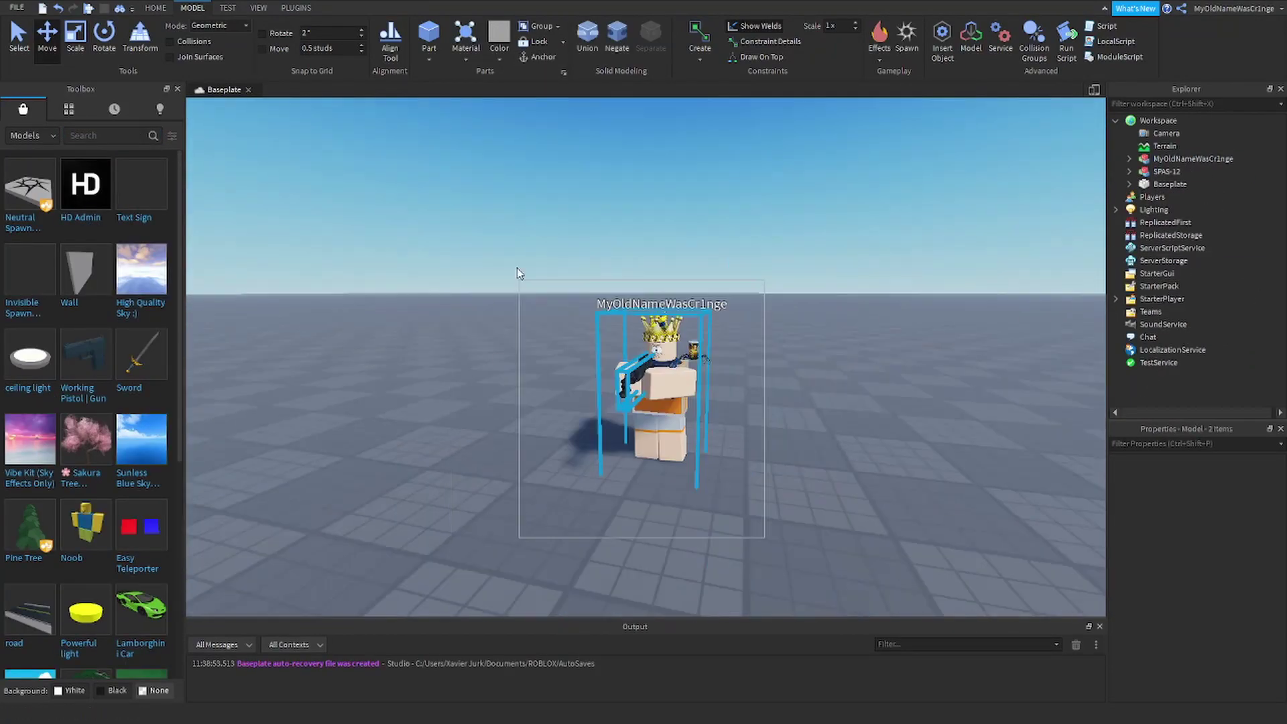
{"action": "left_click", "coordinate": [32, 136]}
{"action": "left_click", "coordinate": [94, 136]}
{"action": "type", "text": "Mad Face"}
{"action": "key", "text": "Return"}
{"action": "right_click_drag", "start_coordinate": [620, 216], "coordinate": [722, 351]}
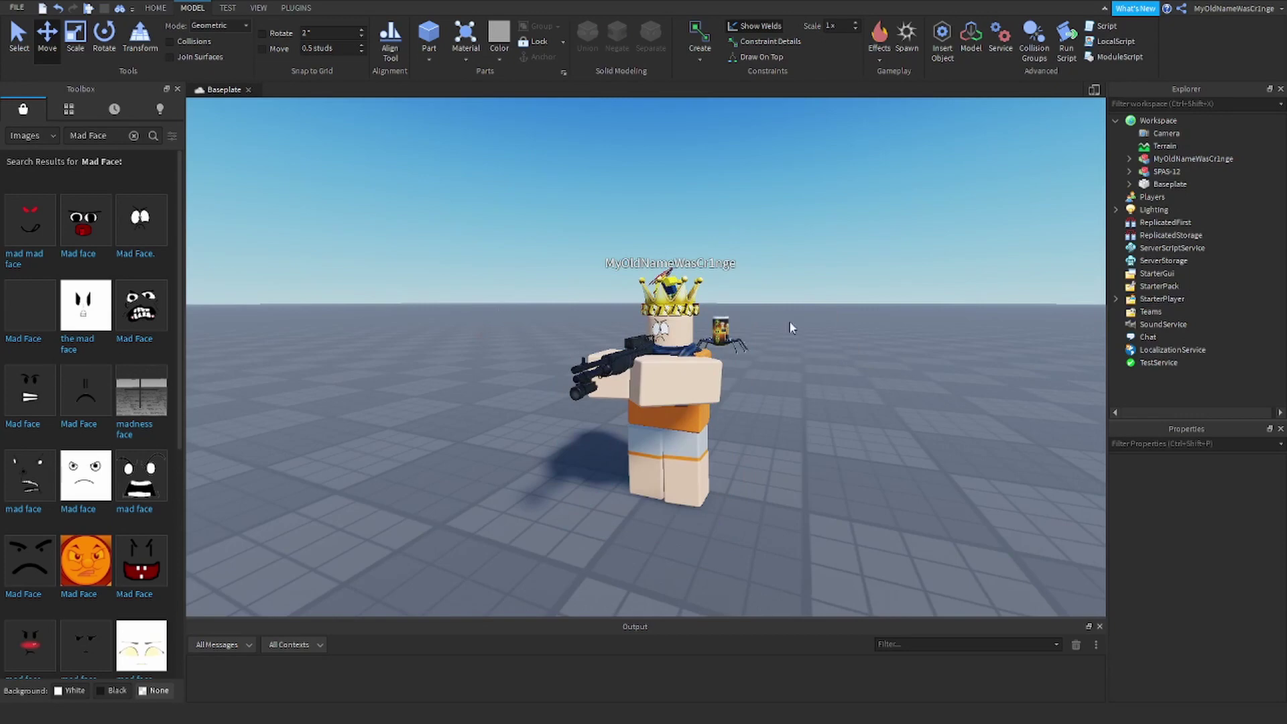
Step: Clear the toolbox search and switch its category back to Models
{"action": "left_click", "coordinate": [134, 135]}
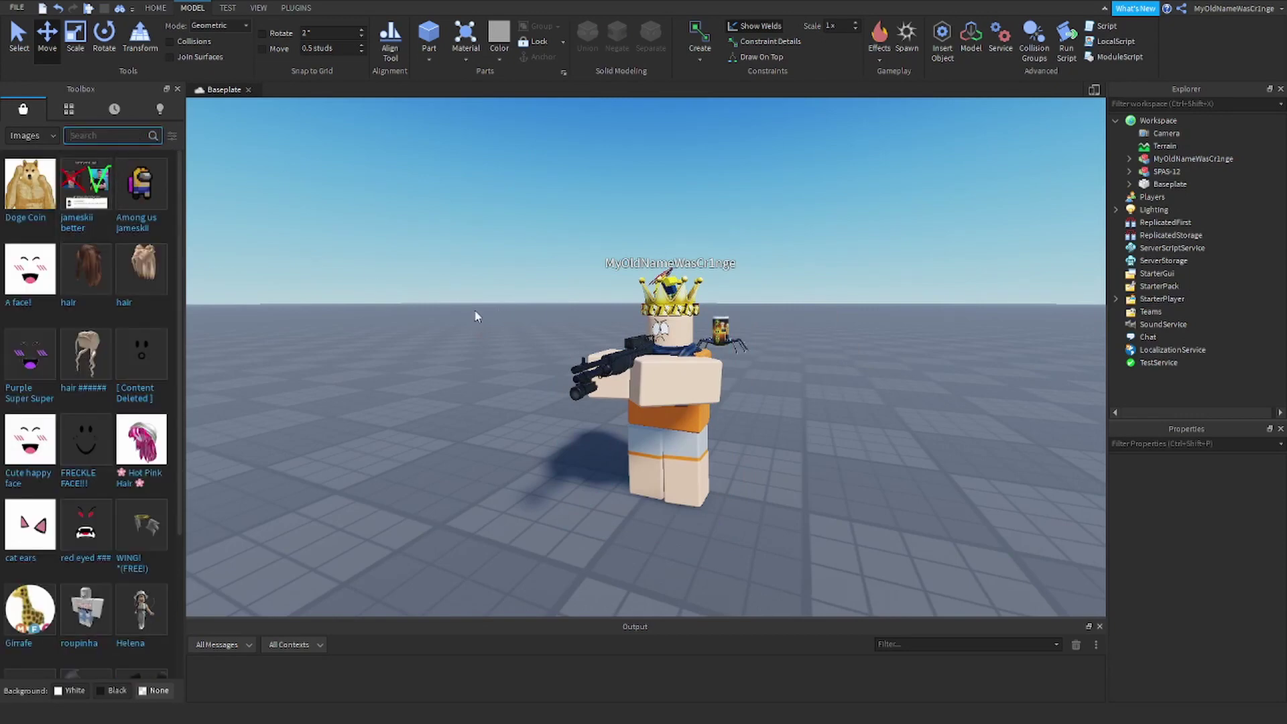
{"action": "left_click", "coordinate": [33, 135]}
{"action": "left_click", "coordinate": [27, 150]}
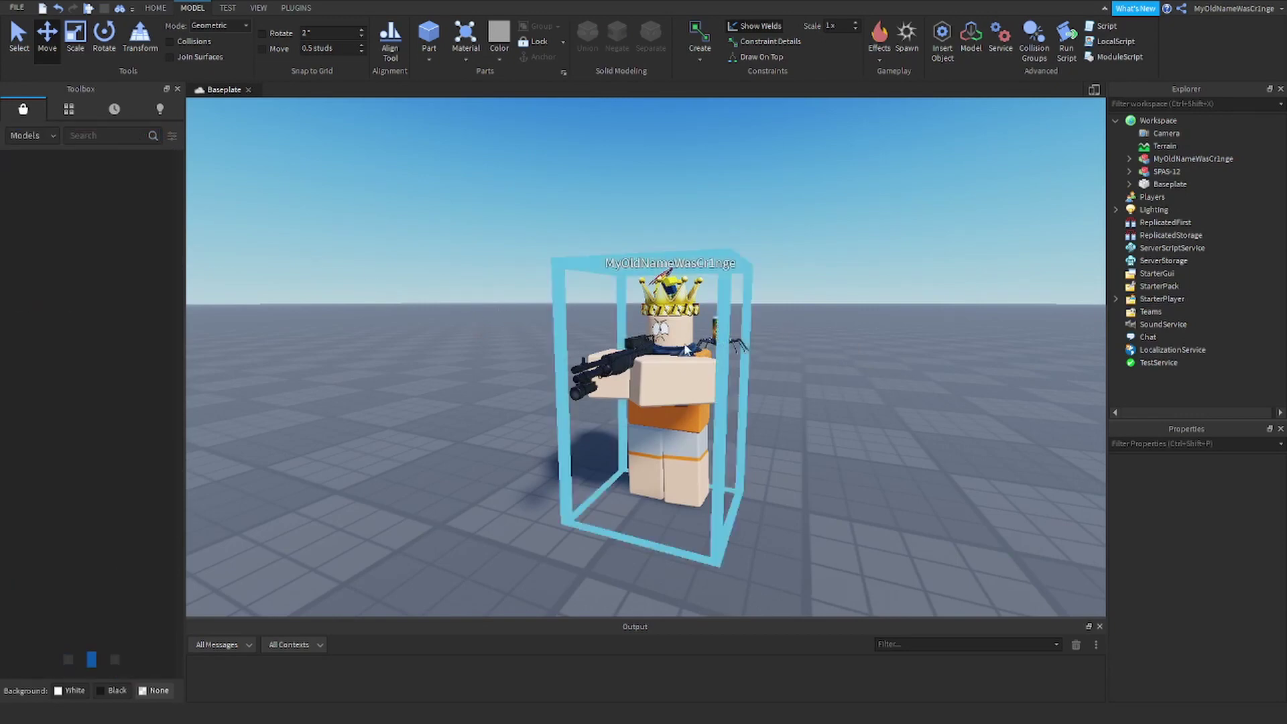
Step: Examine the posed character from several angles, checking the shotgun placement, the arms and the face
{"action": "scroll", "coordinate": [590, 365], "scroll_direction": "up", "scroll_amount": 8}
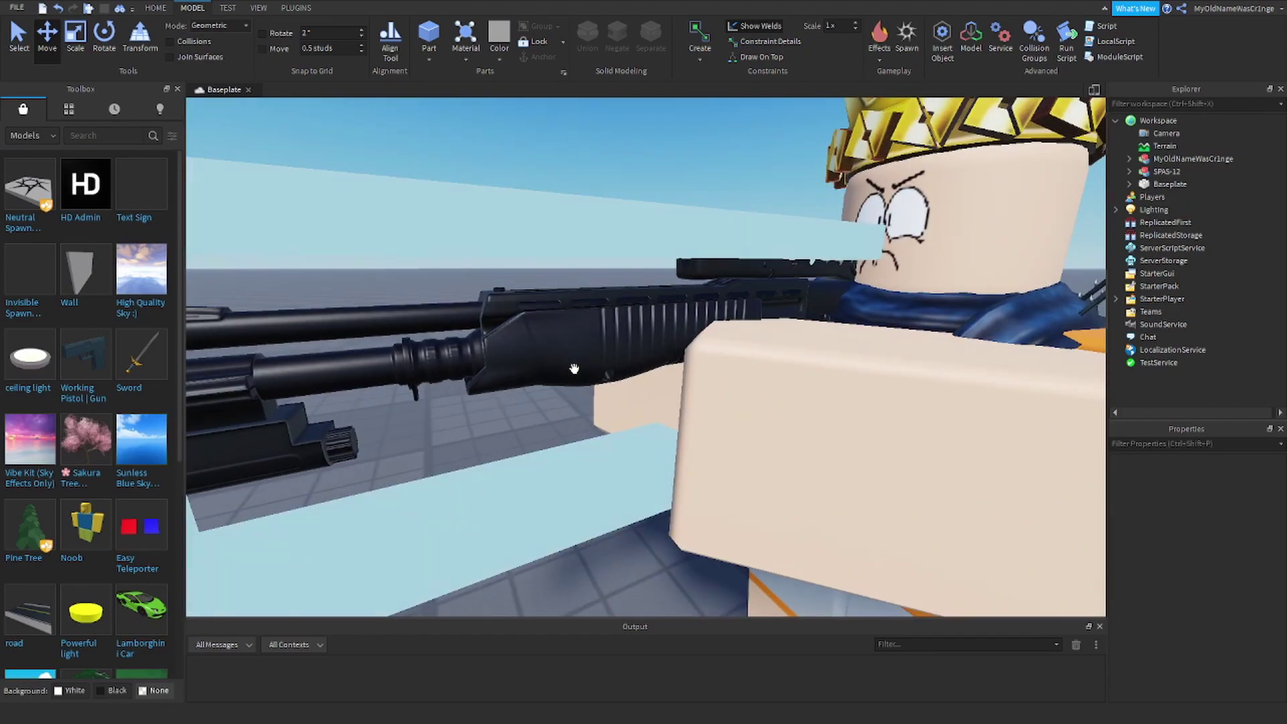
{"action": "scroll", "coordinate": [503, 230], "scroll_direction": "down", "scroll_amount": 8}
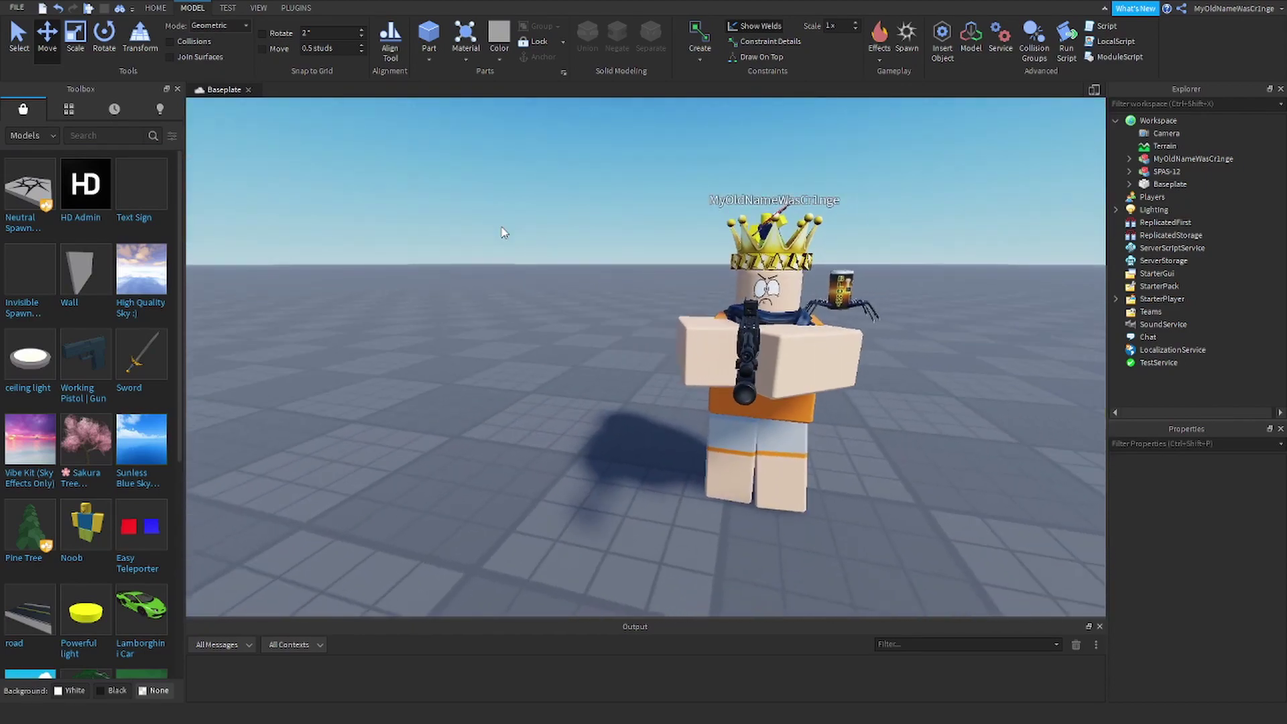
{"action": "scroll", "coordinate": [530, 222], "scroll_direction": "down", "scroll_amount": 10}
{"action": "scroll", "coordinate": [555, 204], "scroll_direction": "up", "scroll_amount": 8}
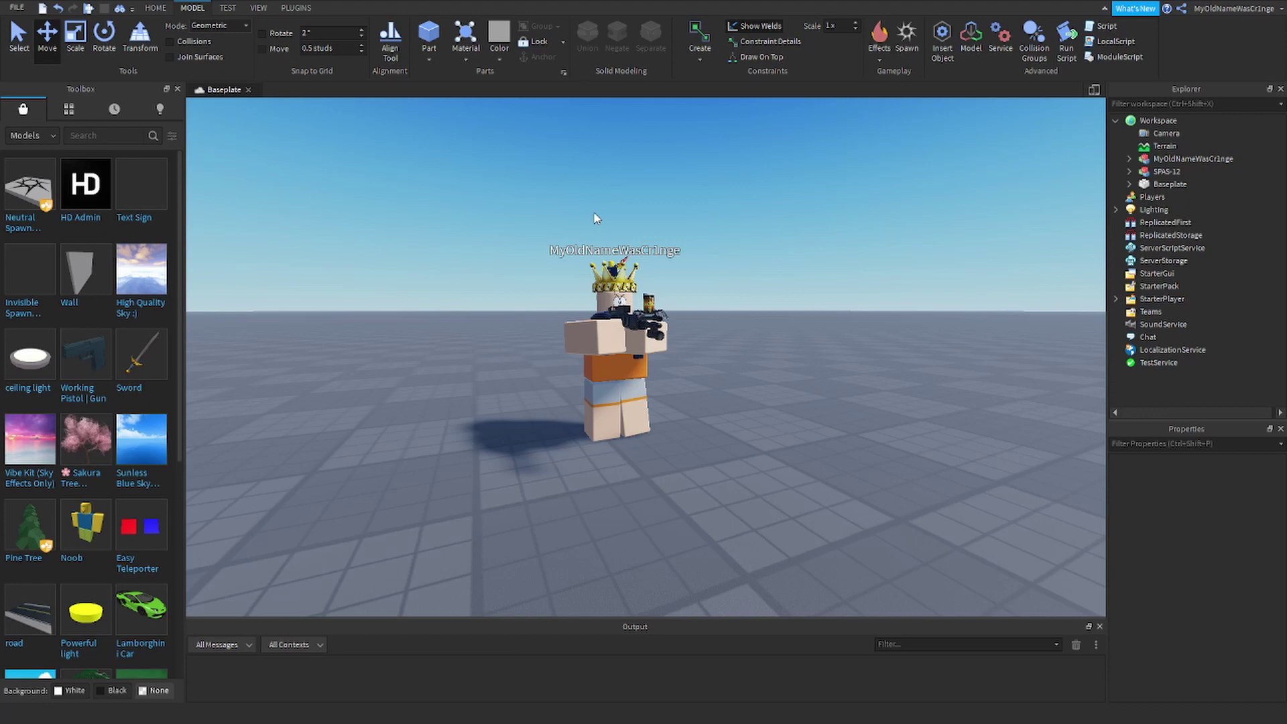
{"action": "scroll", "coordinate": [699, 304], "scroll_direction": "up", "scroll_amount": 5}
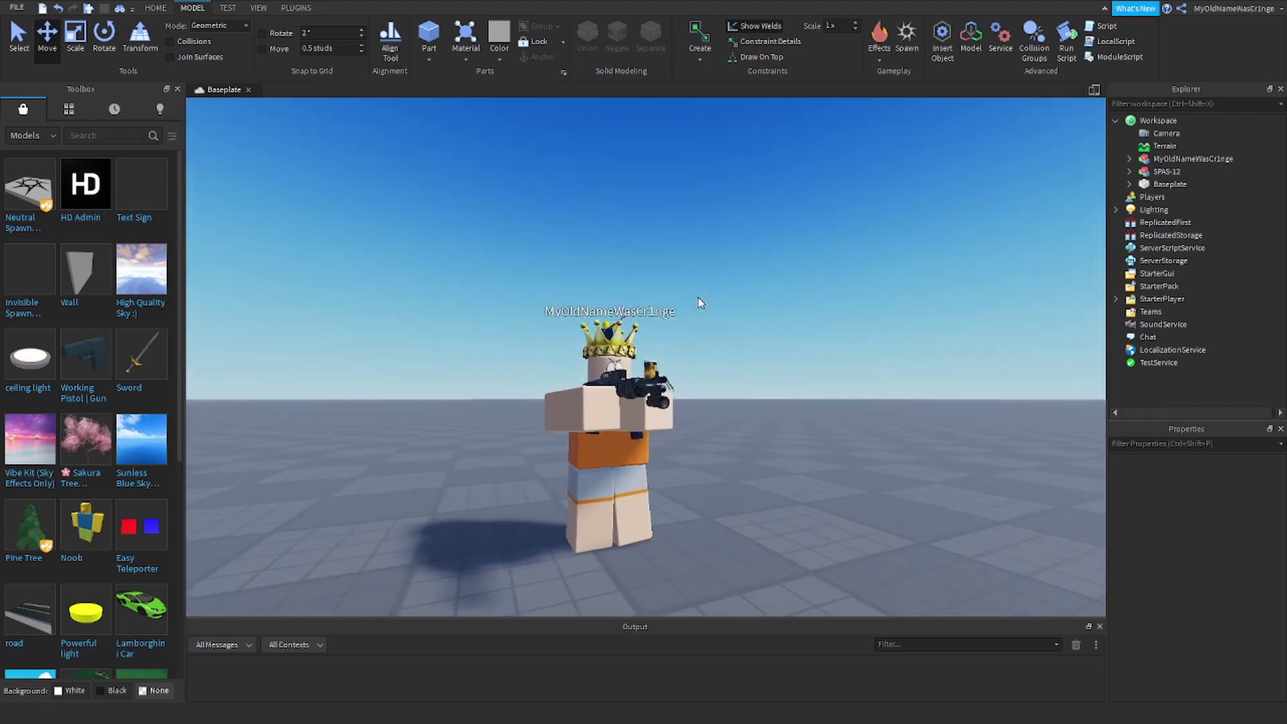
{"action": "scroll", "coordinate": [698, 296], "scroll_direction": "down", "scroll_amount": 6}
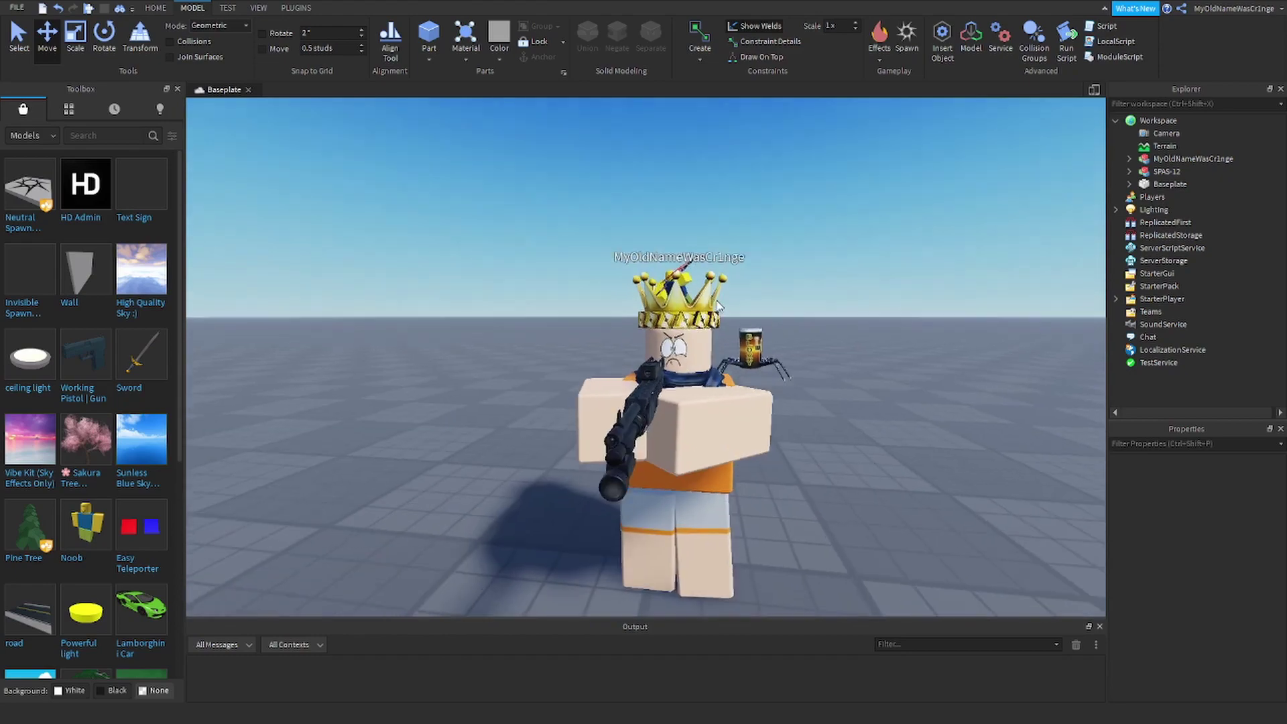
{"action": "scroll", "coordinate": [724, 319], "scroll_direction": "down", "scroll_amount": 3}
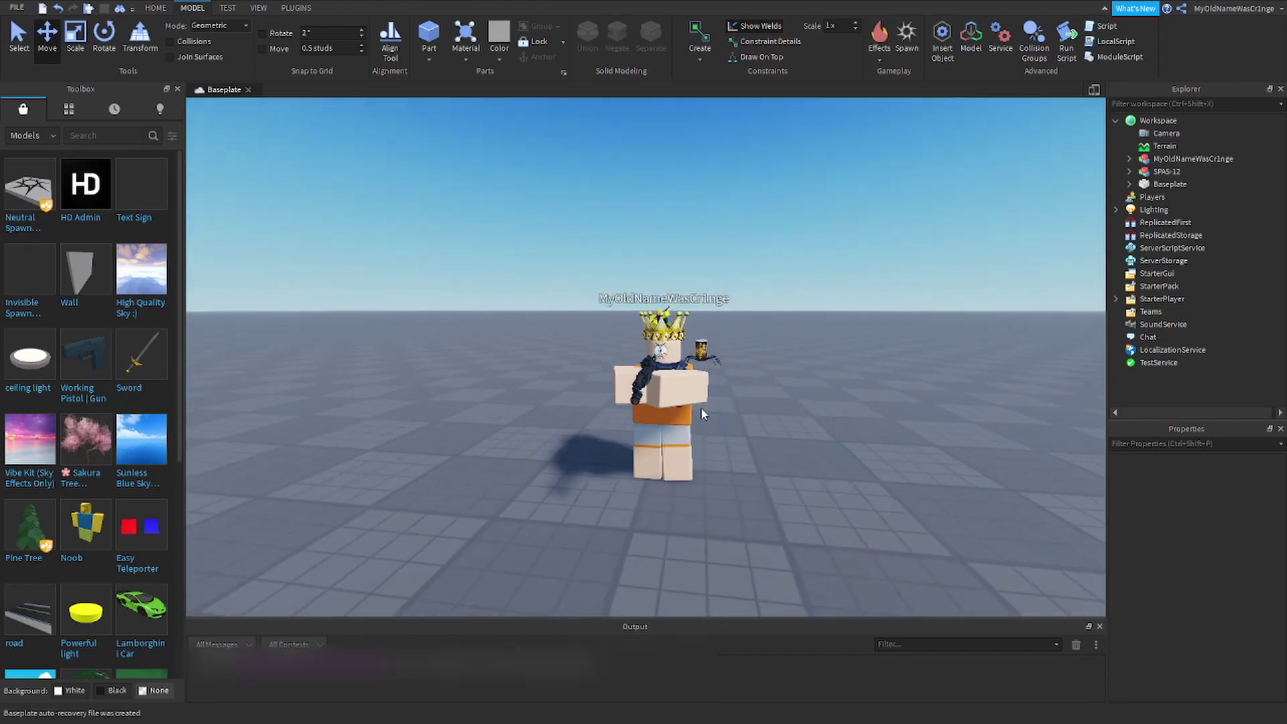
{"action": "scroll", "coordinate": [701, 408], "scroll_direction": "up", "scroll_amount": 3}
{"action": "right_click_drag", "start_coordinate": [701, 408], "coordinate": [700, 407]}
{"action": "scroll", "coordinate": [701, 408], "scroll_direction": "up", "scroll_amount": 4}
{"action": "scroll", "coordinate": [690, 510], "scroll_direction": "down", "scroll_amount": 8}
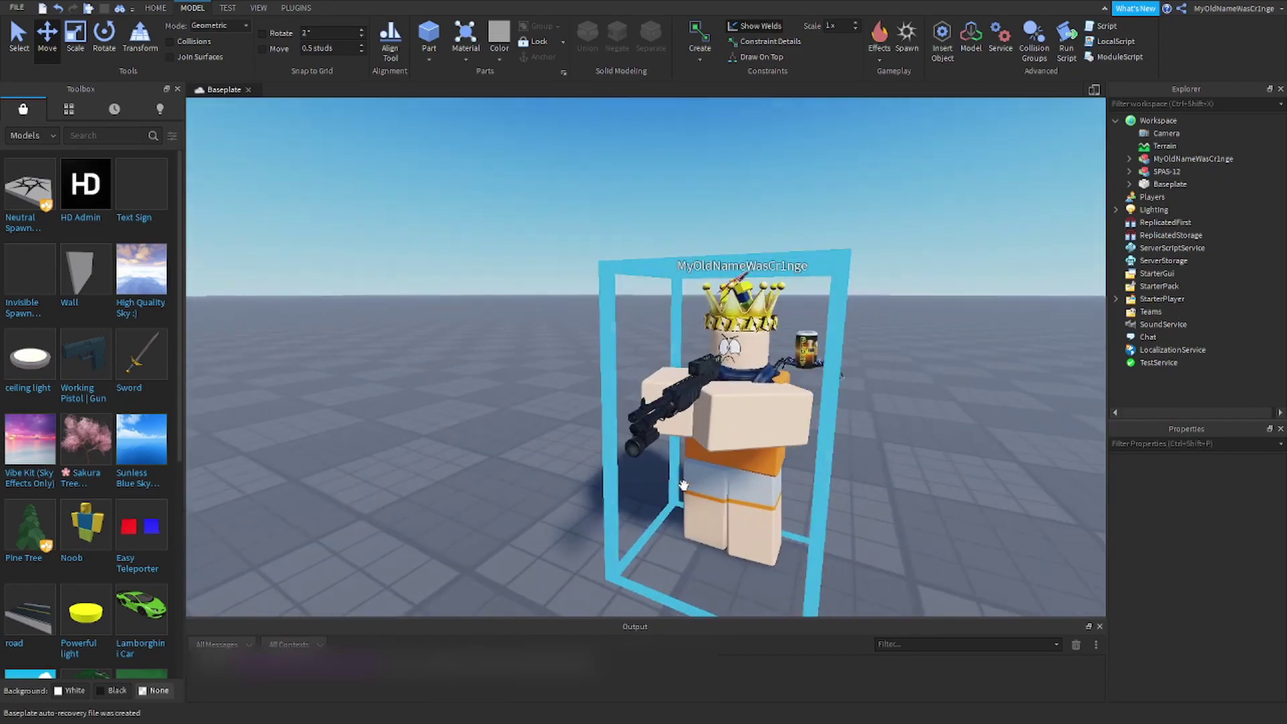
{"action": "left_click_drag", "start_coordinate": [764, 537], "coordinate": [965, 472]}
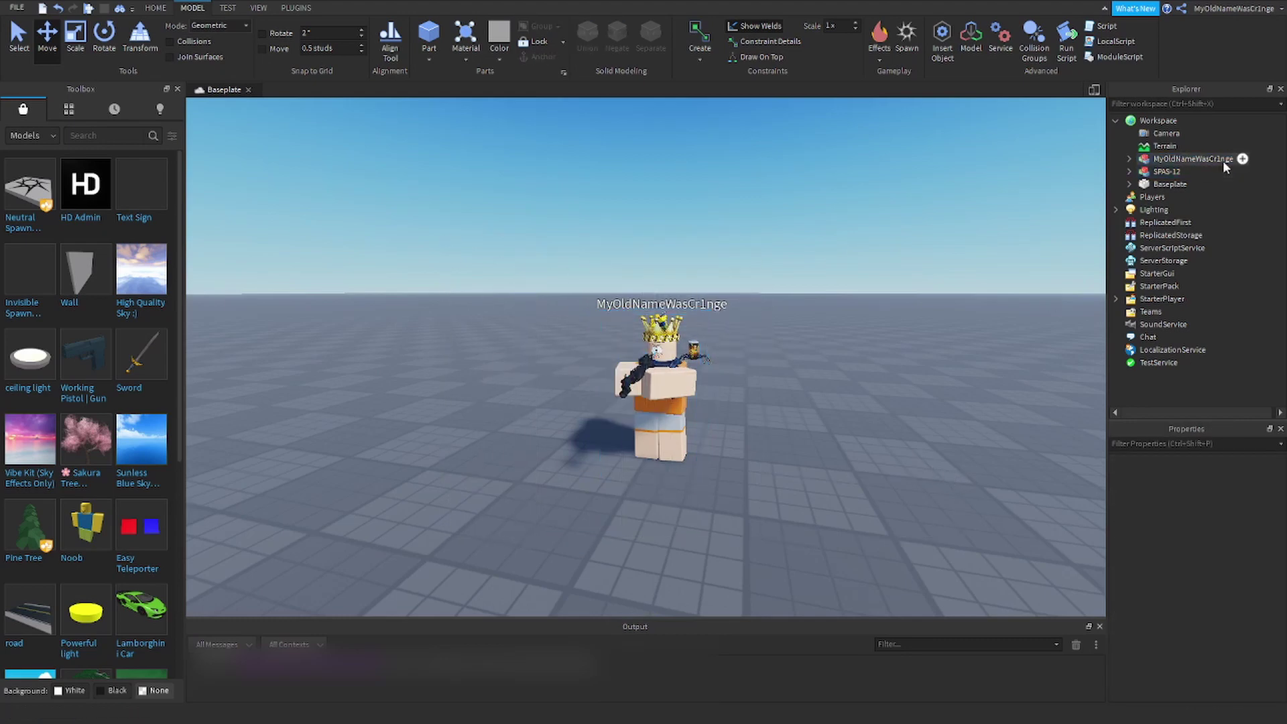
Step: Select the character and SPAS-12 models together and export the selection to a named file in a chosen folder
{"action": "left_click", "coordinate": [1145, 173]}
{"action": "left_click", "coordinate": [1158, 162], "text": "ctrl"}
{"action": "scroll", "coordinate": [972, 260], "scroll_direction": "up", "scroll_amount": 5}
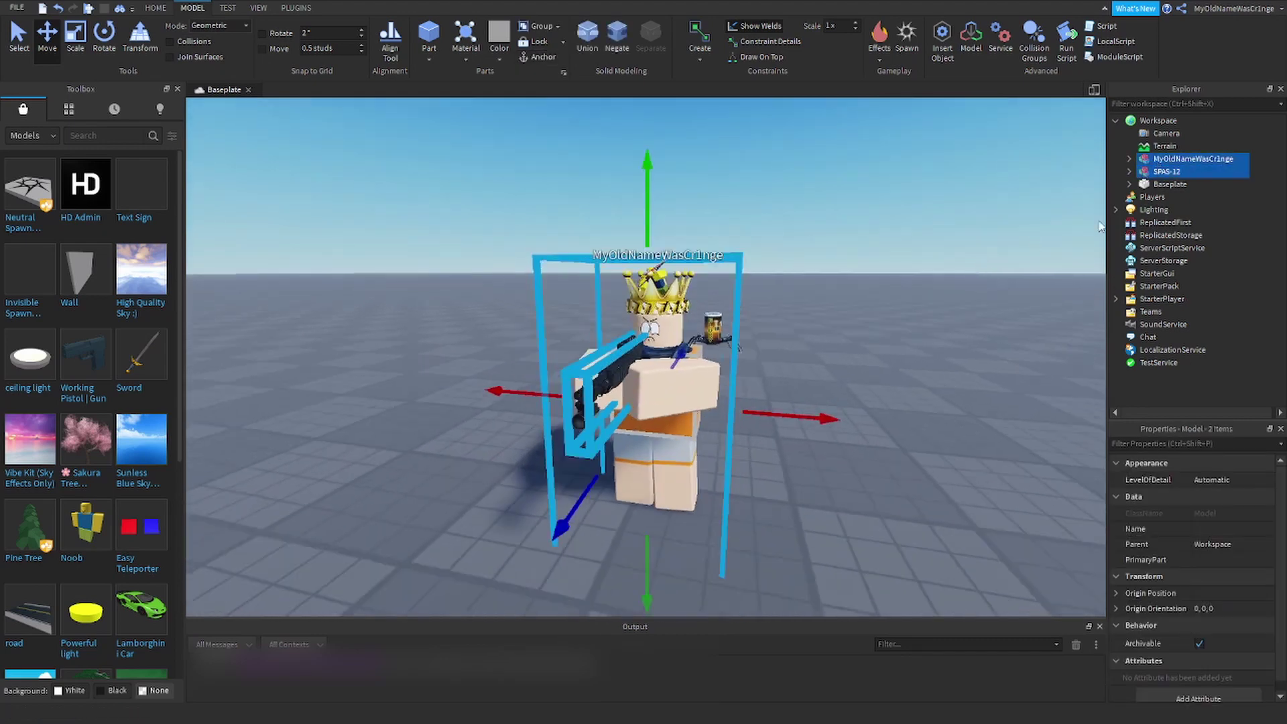
{"action": "right_click", "coordinate": [1152, 172]}
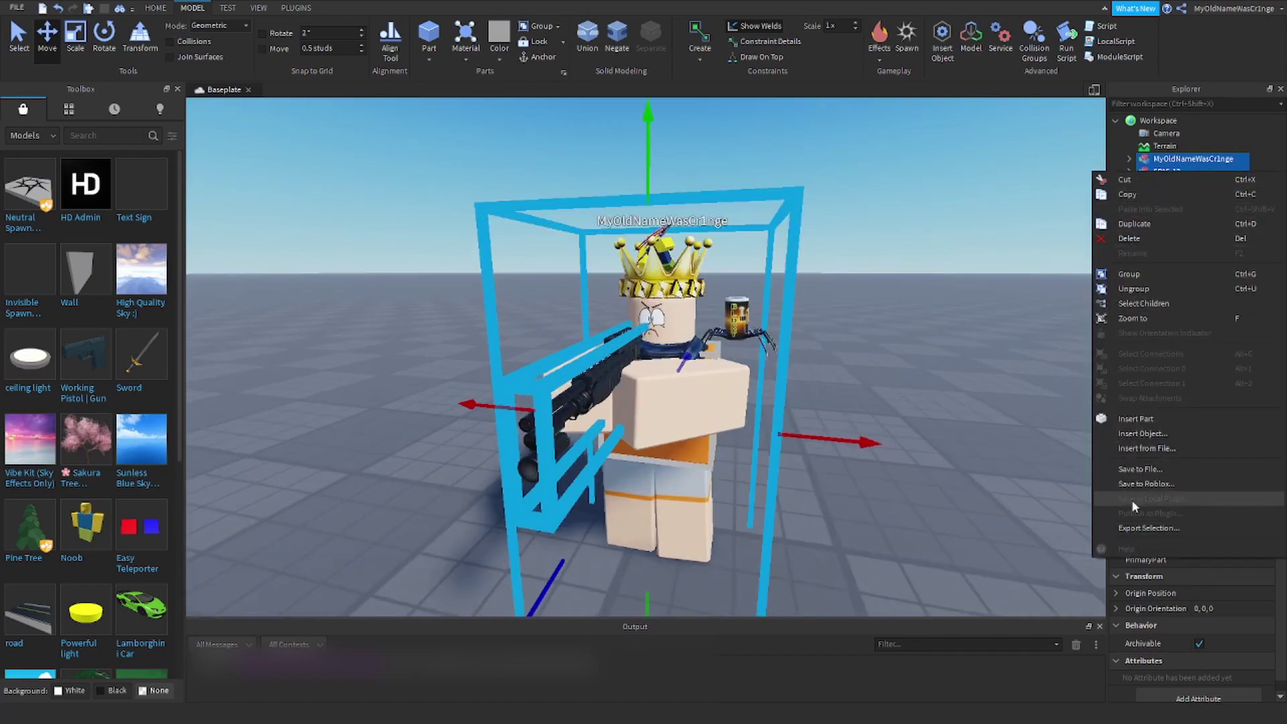
{"action": "left_click", "coordinate": [1133, 528]}
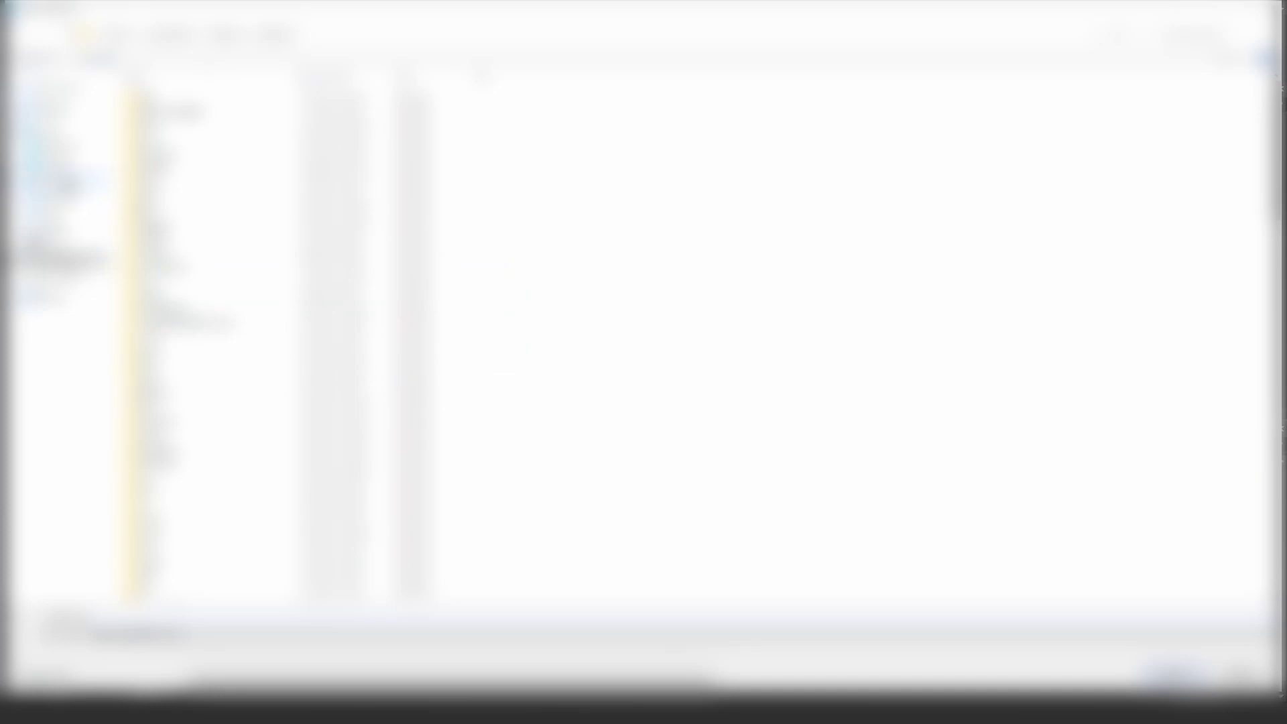
{"action": "left_click", "coordinate": [65, 180]}
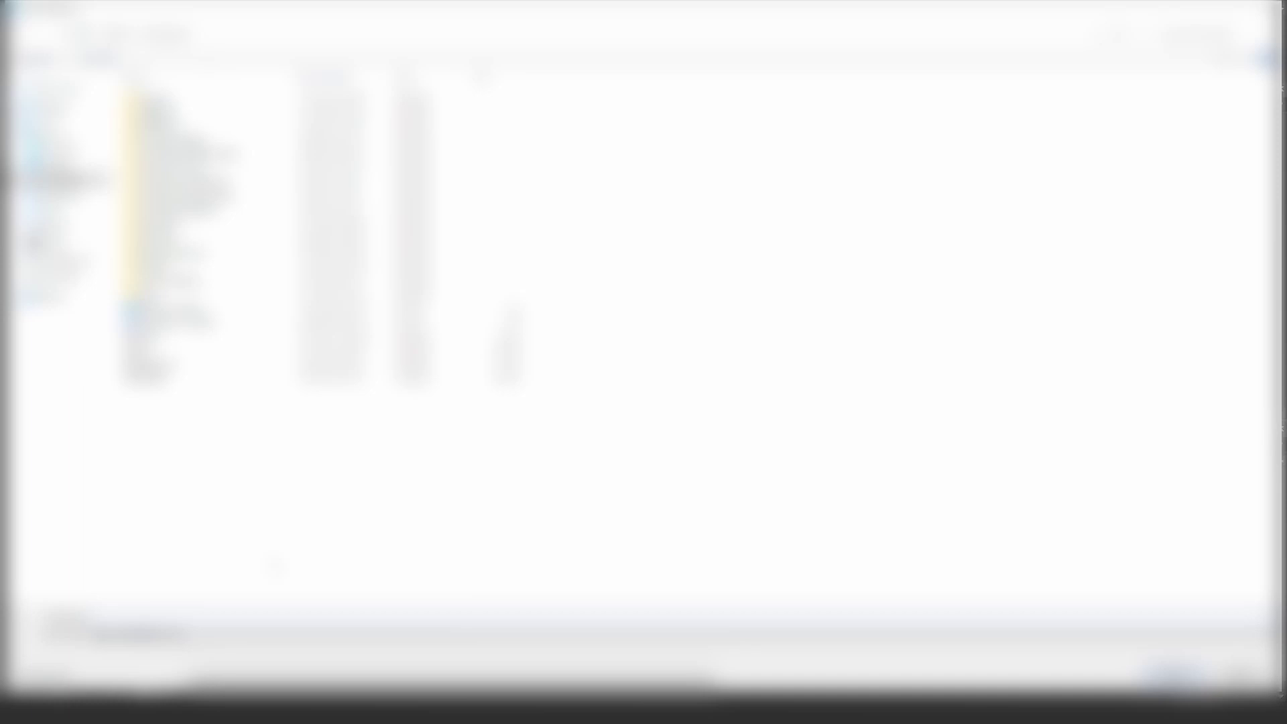
{"action": "type", "text": "..."}
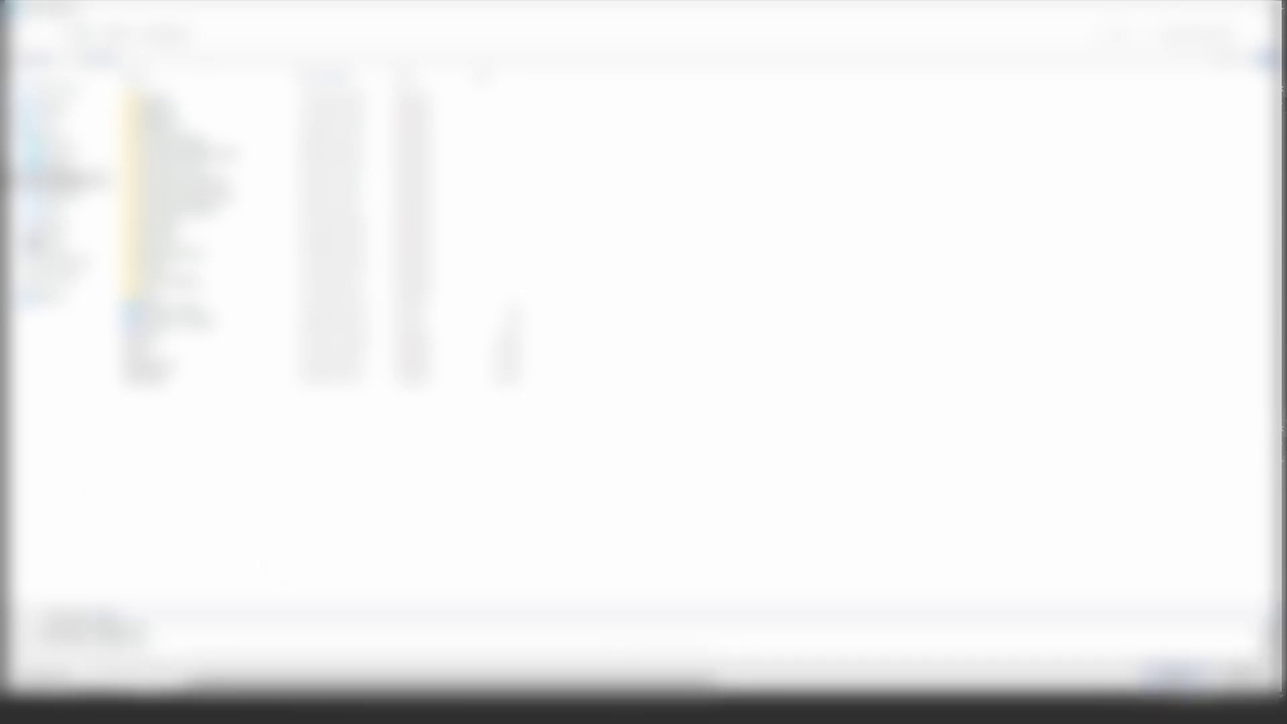
{"action": "key", "text": "Return"}
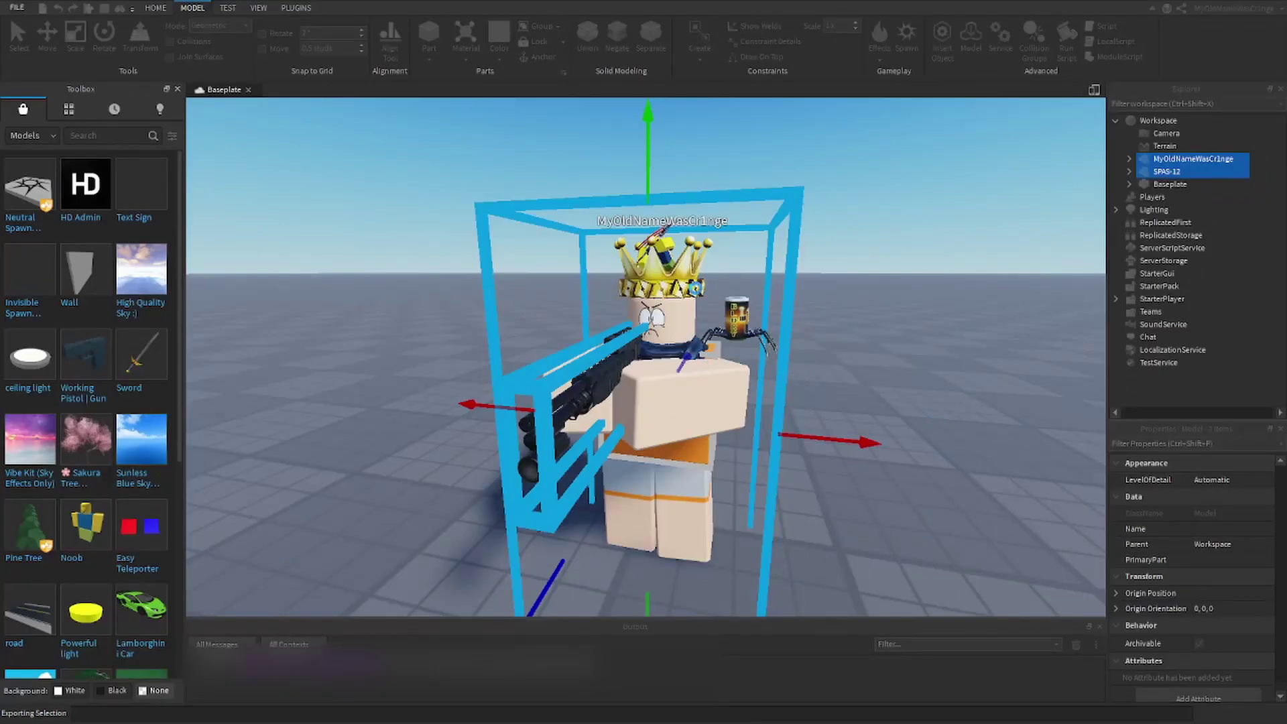
{"action": "left_click", "coordinate": [757, 276]}
{"action": "scroll", "coordinate": [758, 278], "scroll_direction": "down", "scroll_amount": 4}
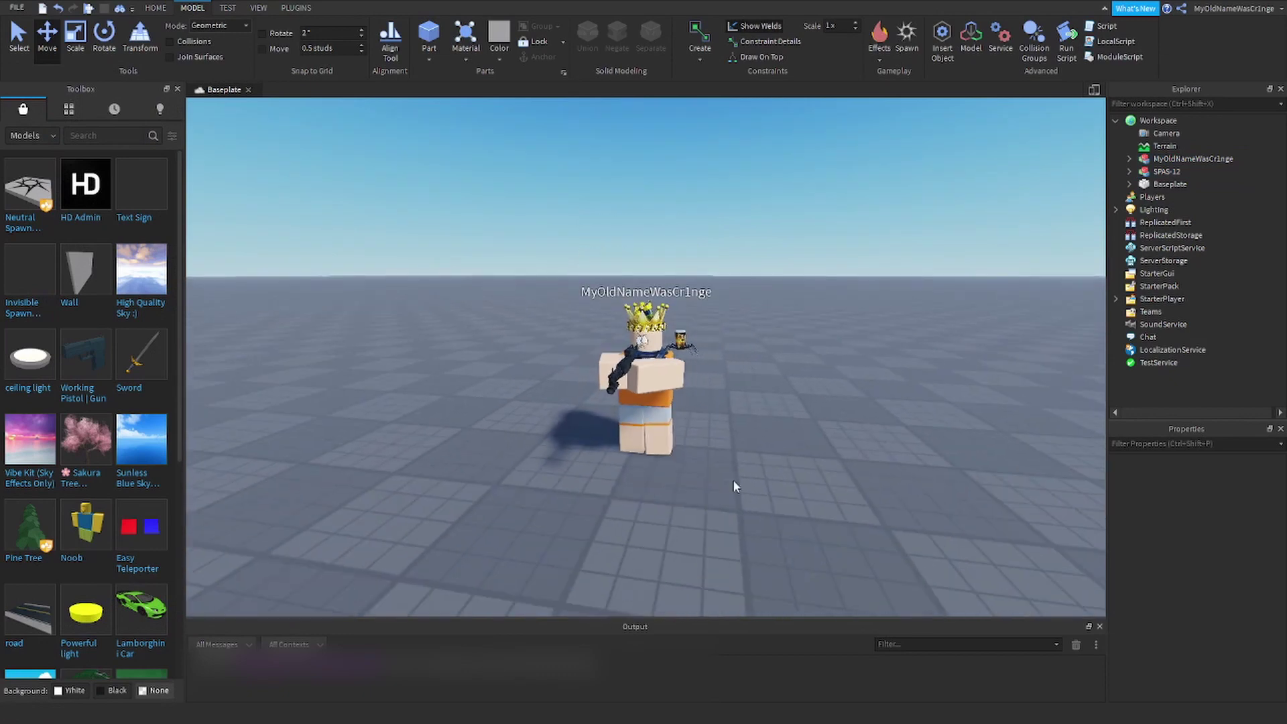
{"action": "left_click_drag", "start_coordinate": [731, 482], "coordinate": [810, 380]}
{"action": "scroll", "coordinate": [810, 380], "scroll_direction": "up", "scroll_amount": 4}
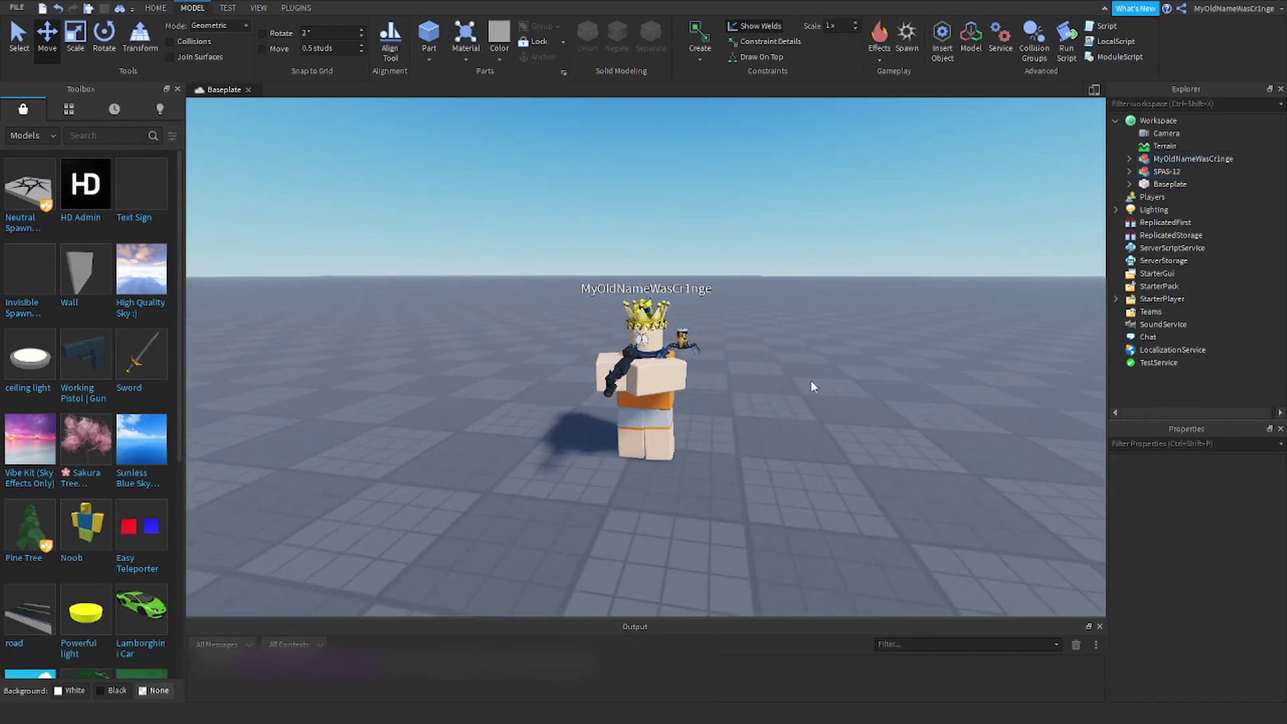
Step: Inspect the finished character and its shotgun on the baseplate from near, far and around the front
{"action": "scroll", "coordinate": [838, 449], "scroll_direction": "down", "scroll_amount": 4}
{"action": "left_click_drag", "start_coordinate": [757, 486], "coordinate": [786, 363]}
{"action": "right_click_drag", "start_coordinate": [787, 363], "coordinate": [758, 372]}
{"action": "scroll", "coordinate": [688, 485], "scroll_direction": "down", "scroll_amount": 3}
{"action": "left_click_drag", "start_coordinate": [720, 485], "coordinate": [829, 350]}
{"action": "scroll", "coordinate": [829, 350], "scroll_direction": "up", "scroll_amount": 3}
{"action": "scroll", "coordinate": [523, 328], "scroll_direction": "down", "scroll_amount": 3}
{"action": "left_click_drag", "start_coordinate": [755, 423], "coordinate": [637, 387]}
{"action": "scroll", "coordinate": [763, 420], "scroll_direction": "up", "scroll_amount": 2}
{"action": "scroll", "coordinate": [882, 431], "scroll_direction": "up", "scroll_amount": 3}
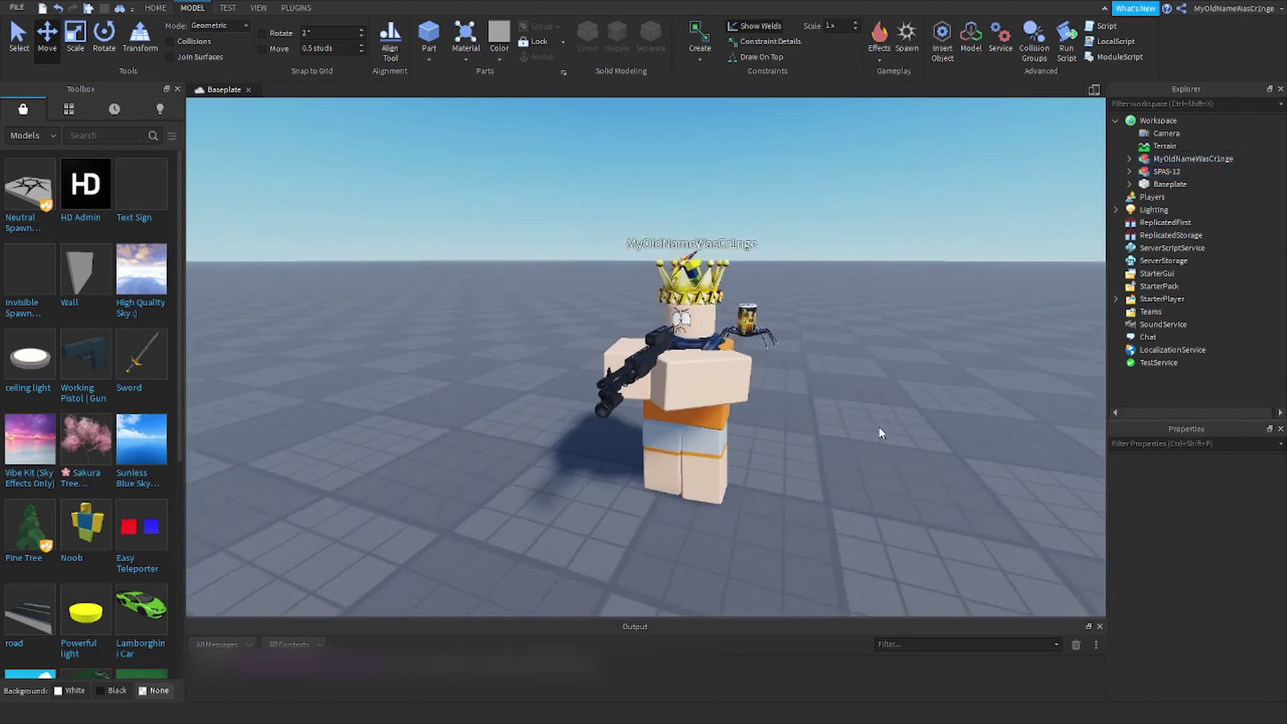
{"action": "right_click_drag", "start_coordinate": [883, 431], "coordinate": [850, 443]}
{"action": "scroll", "coordinate": [736, 427], "scroll_direction": "down", "scroll_amount": 4}
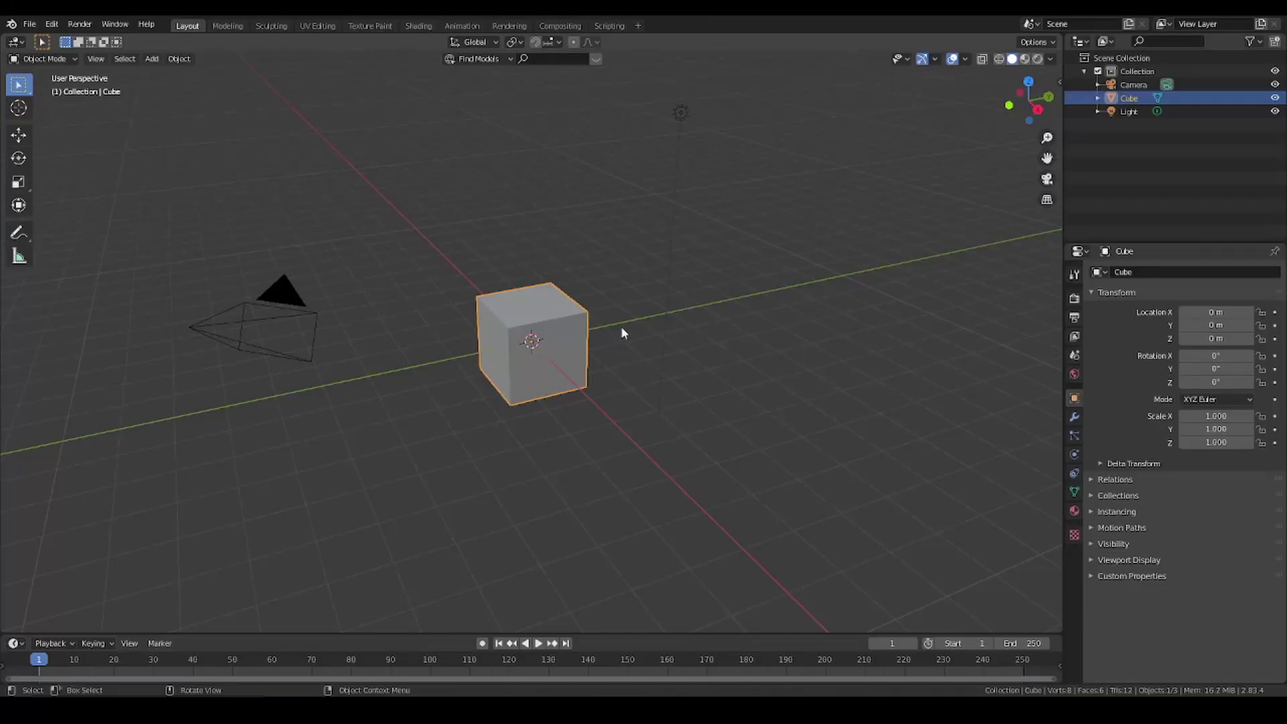
Step: Switch to Blender and delete the default cube from the scene
{"action": "mouse_move", "coordinate": [623, 333]}
{"action": "middle_mouse_down"}
{"action": "mouse_move", "coordinate": [471, 354]}
{"action": "mouse_move", "coordinate": [592, 348]}
{"action": "mouse_move", "coordinate": [585, 319]}
{"action": "mouse_move", "coordinate": [641, 332]}
{"action": "middle_mouse_up"}
{"action": "right_click", "coordinate": [578, 288]}
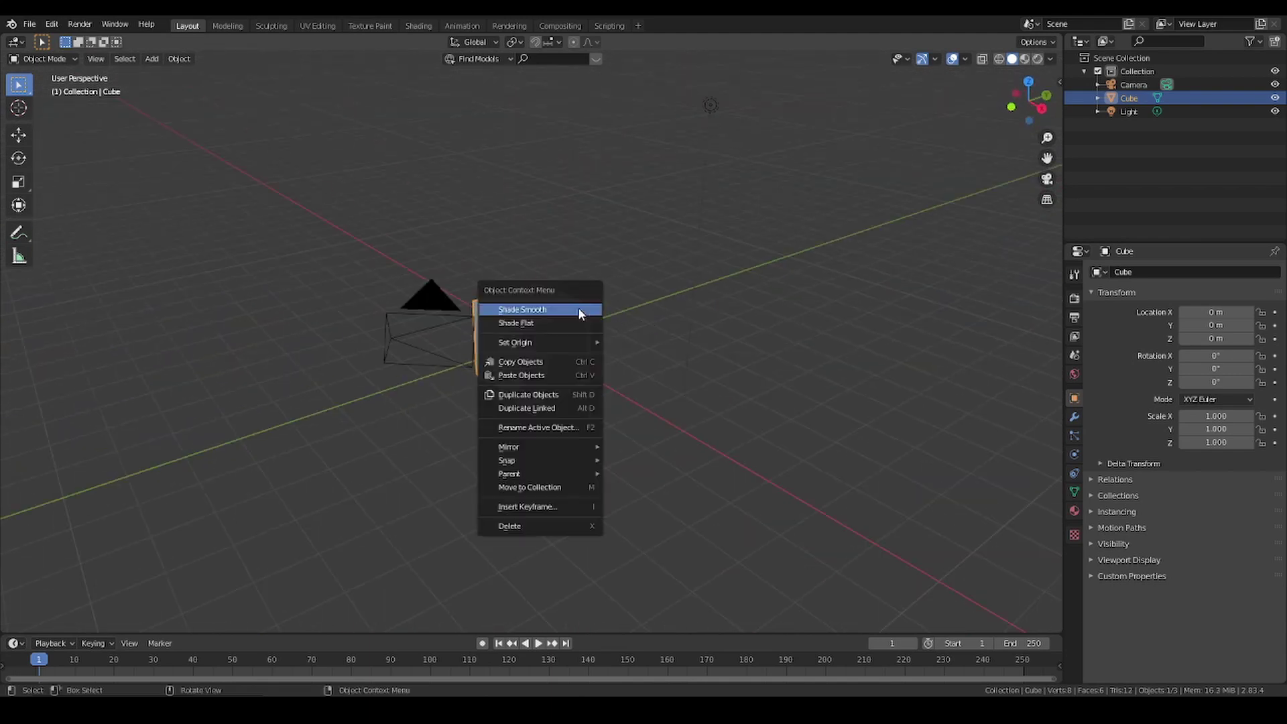
{"action": "left_click", "coordinate": [533, 525]}
{"action": "middle_click_drag", "start_coordinate": [661, 439], "coordinate": [435, 350]}
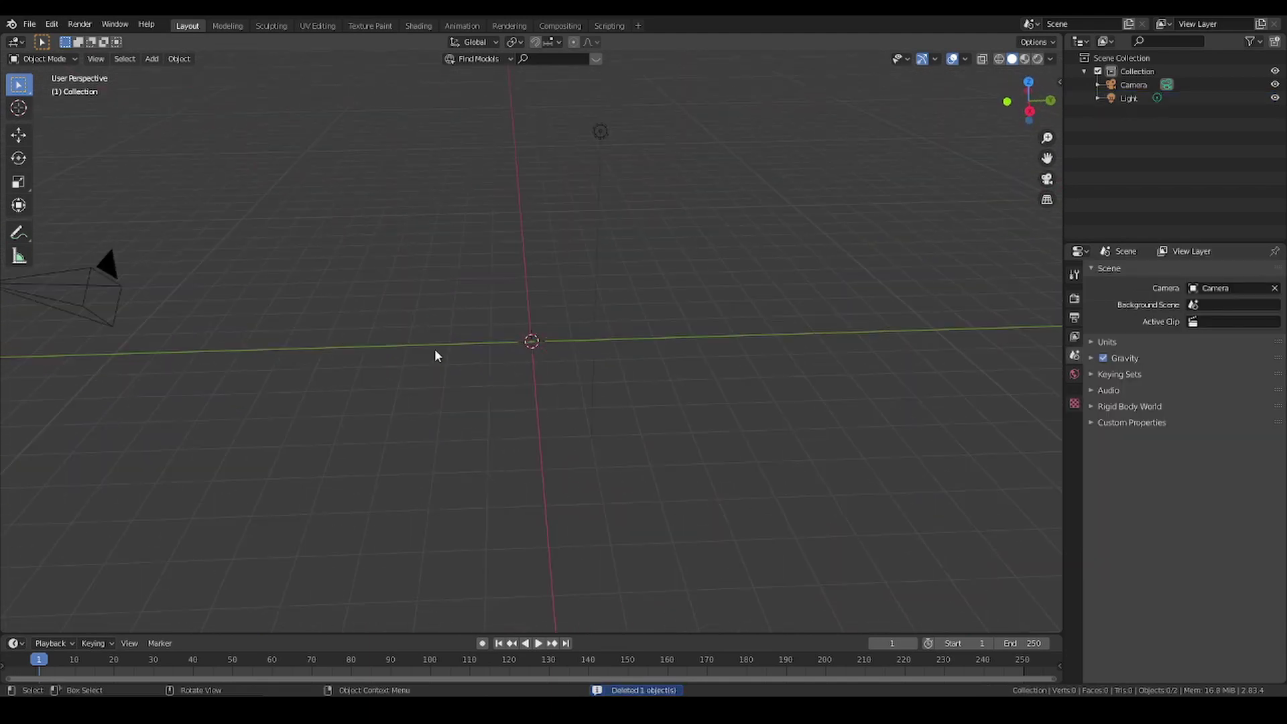
Step: Import the exported MeWithSpas character into the scene as a Wavefront (.obj) model
{"action": "middle_click_drag", "start_coordinate": [530, 330], "coordinate": [556, 312]}
{"action": "left_click", "coordinate": [30, 24]}
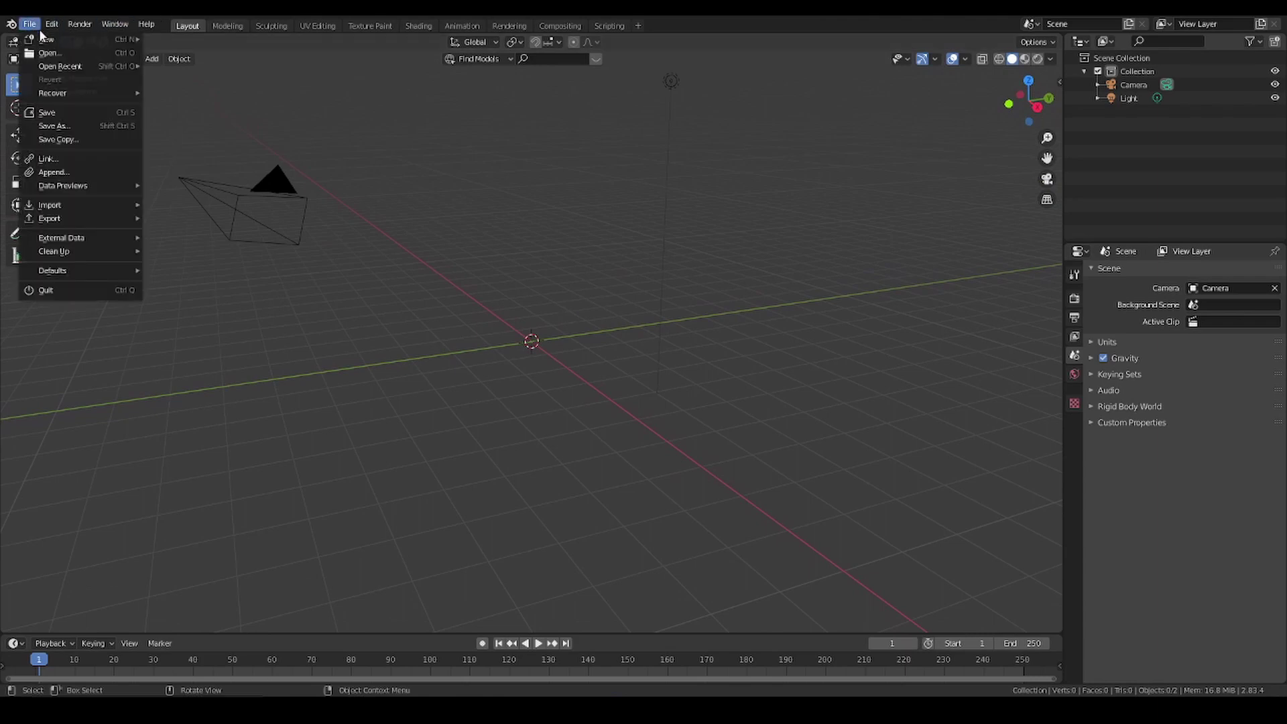
{"action": "mouse_move", "coordinate": [44, 204]}
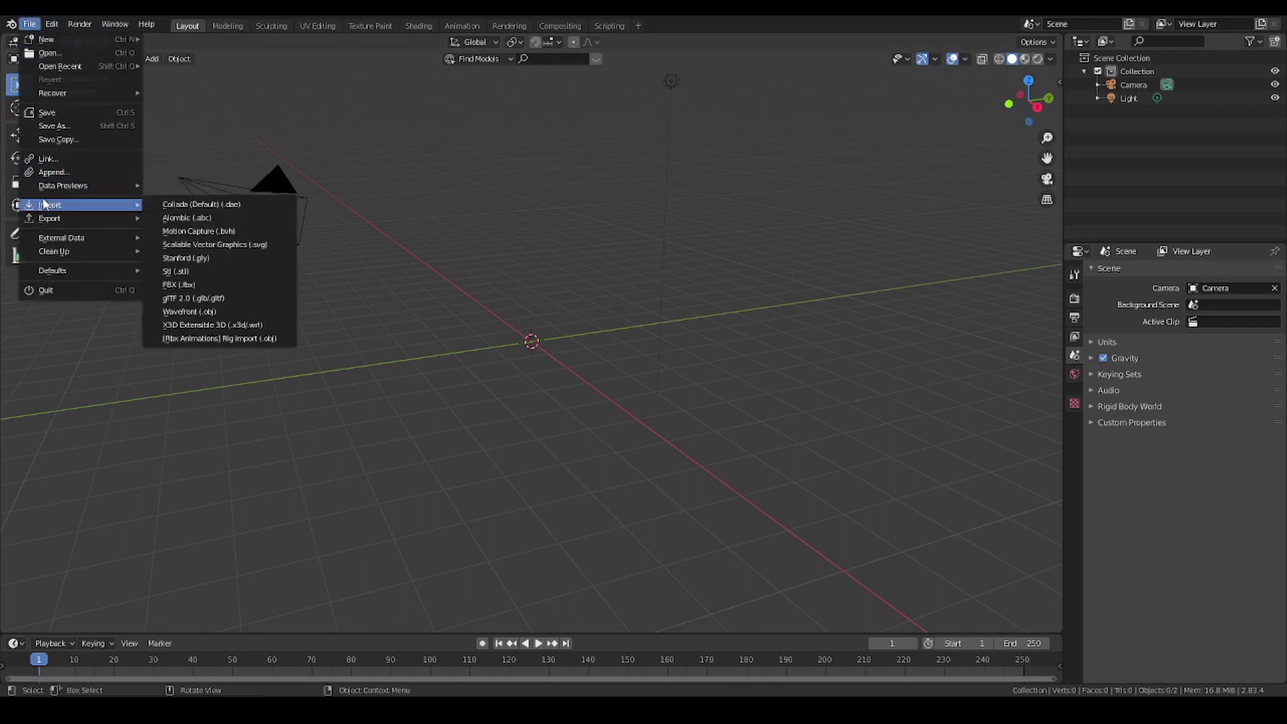
{"action": "left_click", "coordinate": [217, 313]}
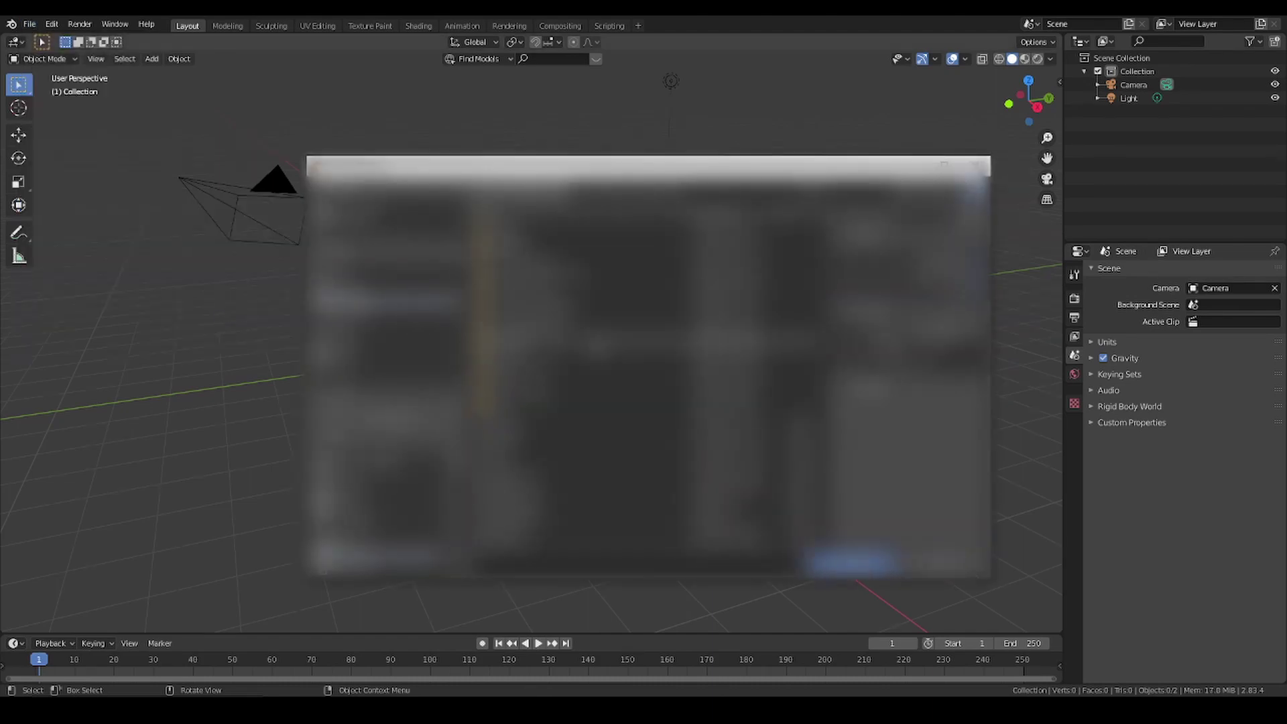
{"action": "double_click", "coordinate": [619, 515]}
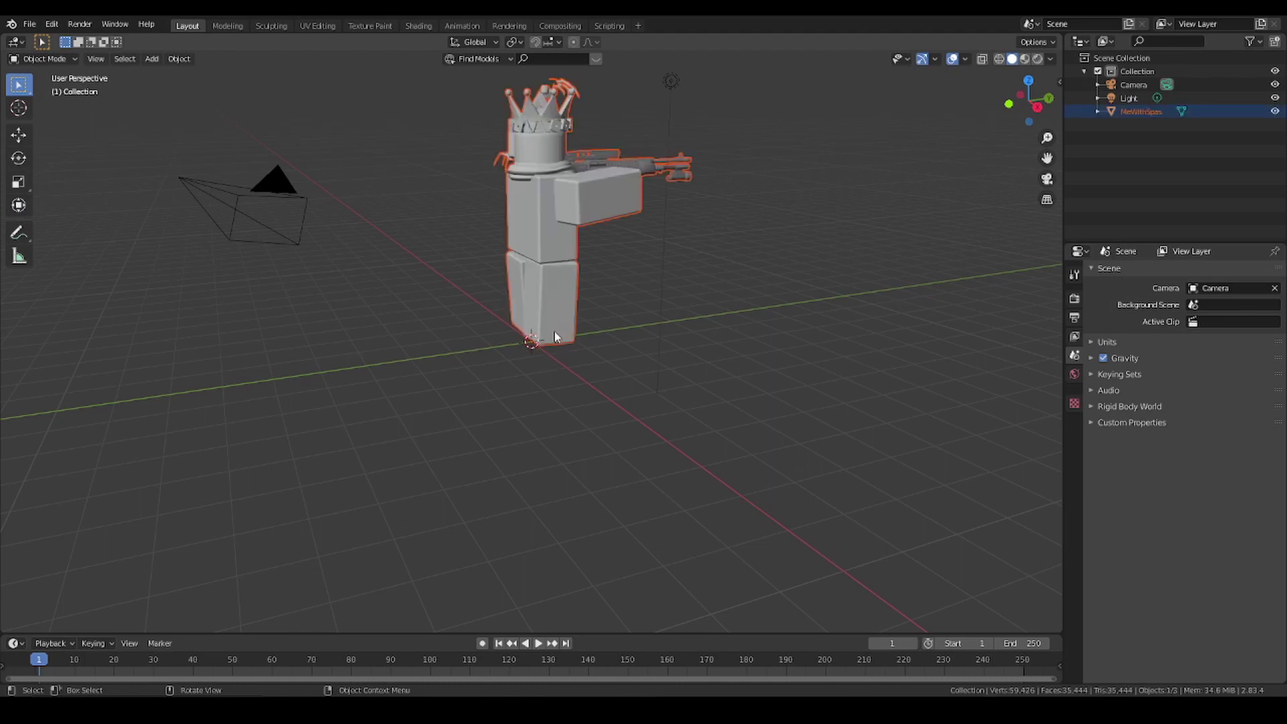
Step: Rotate the imported character about its vertical axis to a Z rotation of about -139° with the Rotate tool
{"action": "middle_click_drag", "start_coordinate": [559, 336], "coordinate": [362, 325]}
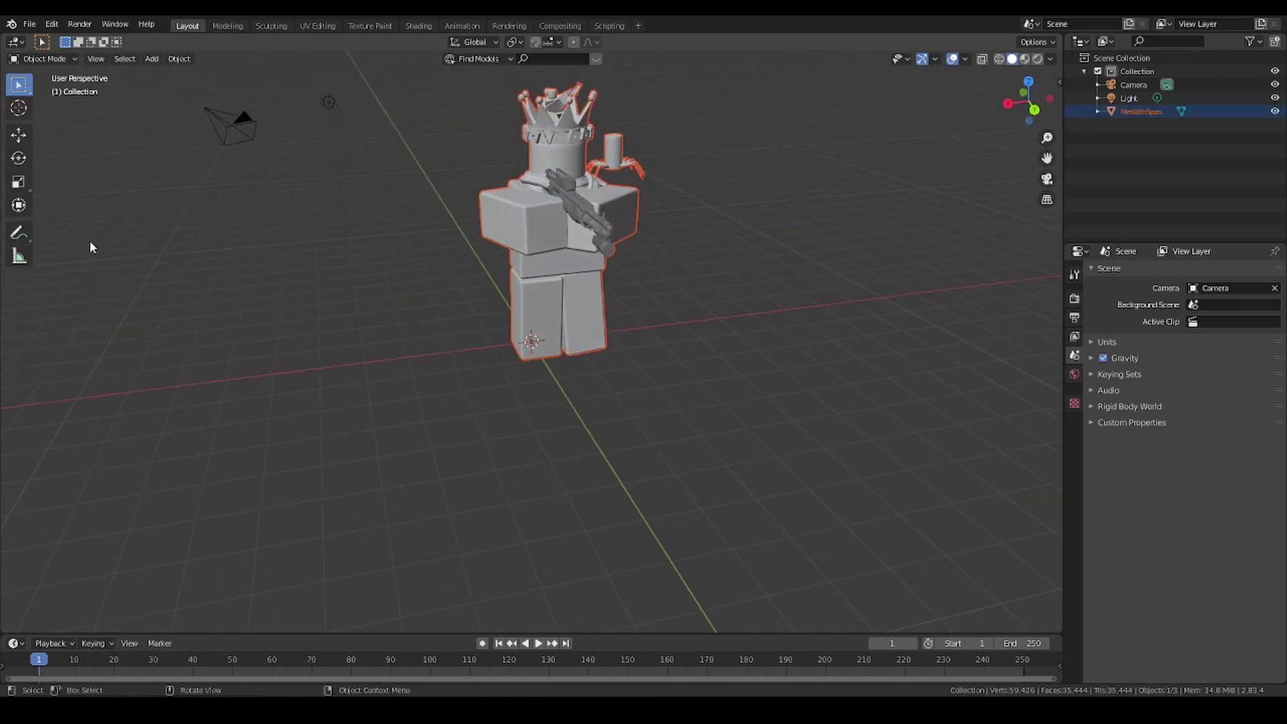
{"action": "left_click", "coordinate": [18, 157]}
{"action": "left_click_drag", "start_coordinate": [529, 367], "coordinate": [526, 303]}
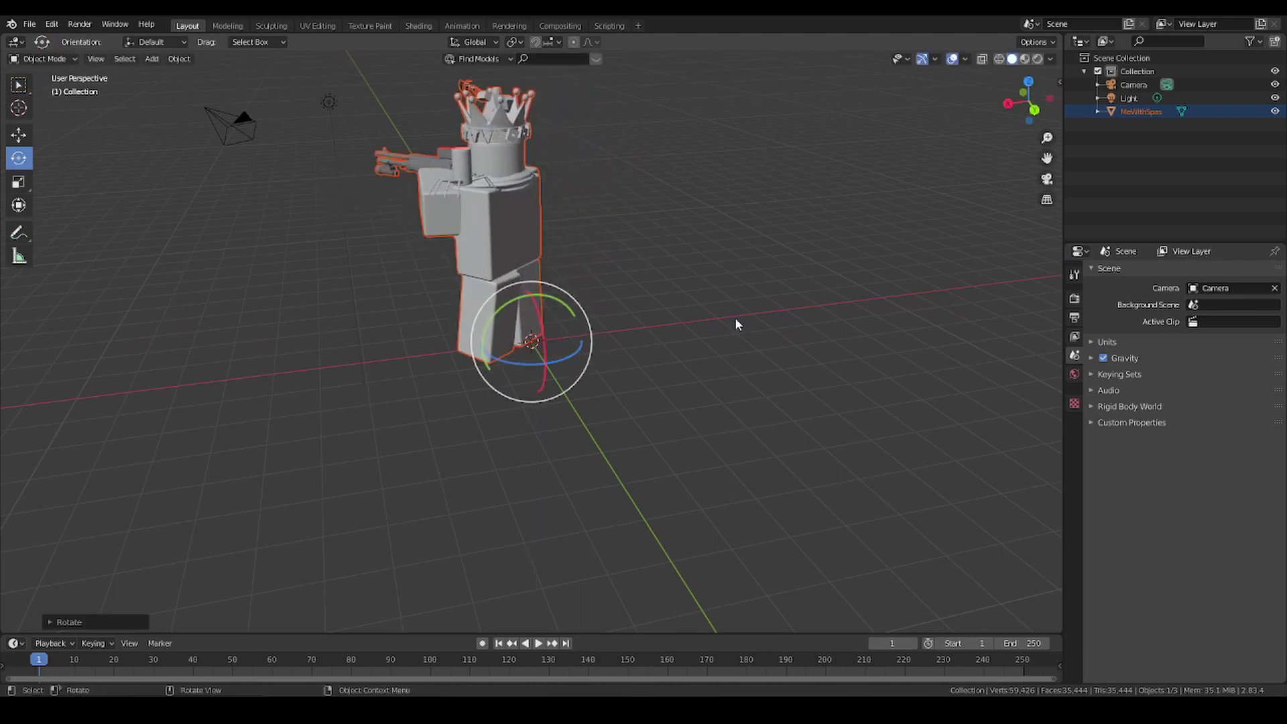
Step: Switch the viewport to rendered shading and clear the selection
{"action": "middle_click_drag", "start_coordinate": [734, 316], "coordinate": [842, 402]}
{"action": "left_click_drag", "start_coordinate": [846, 402], "coordinate": [427, 163]}
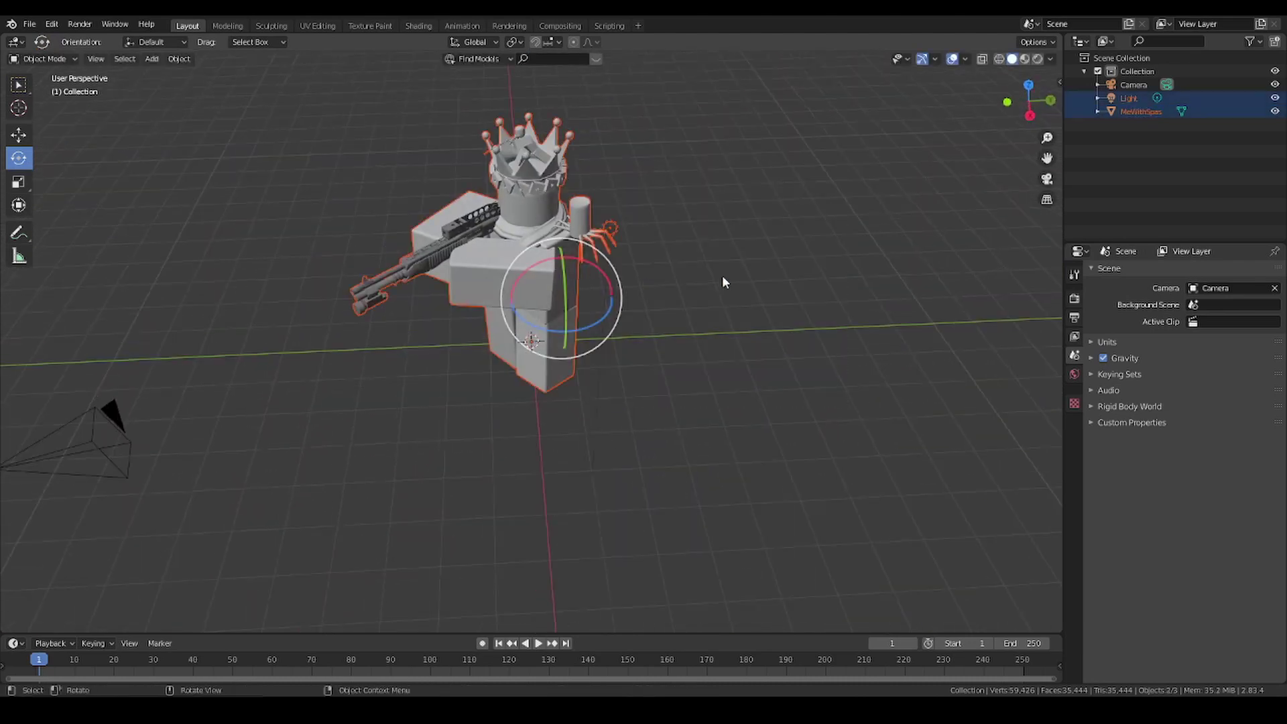
{"action": "left_click", "coordinate": [1037, 59]}
{"action": "mouse_move", "coordinate": [856, 195]}
{"action": "middle_mouse_down"}
{"action": "mouse_move", "coordinate": [908, 181]}
{"action": "mouse_move", "coordinate": [883, 192]}
{"action": "middle_mouse_up"}
{"action": "left_click", "coordinate": [877, 195]}
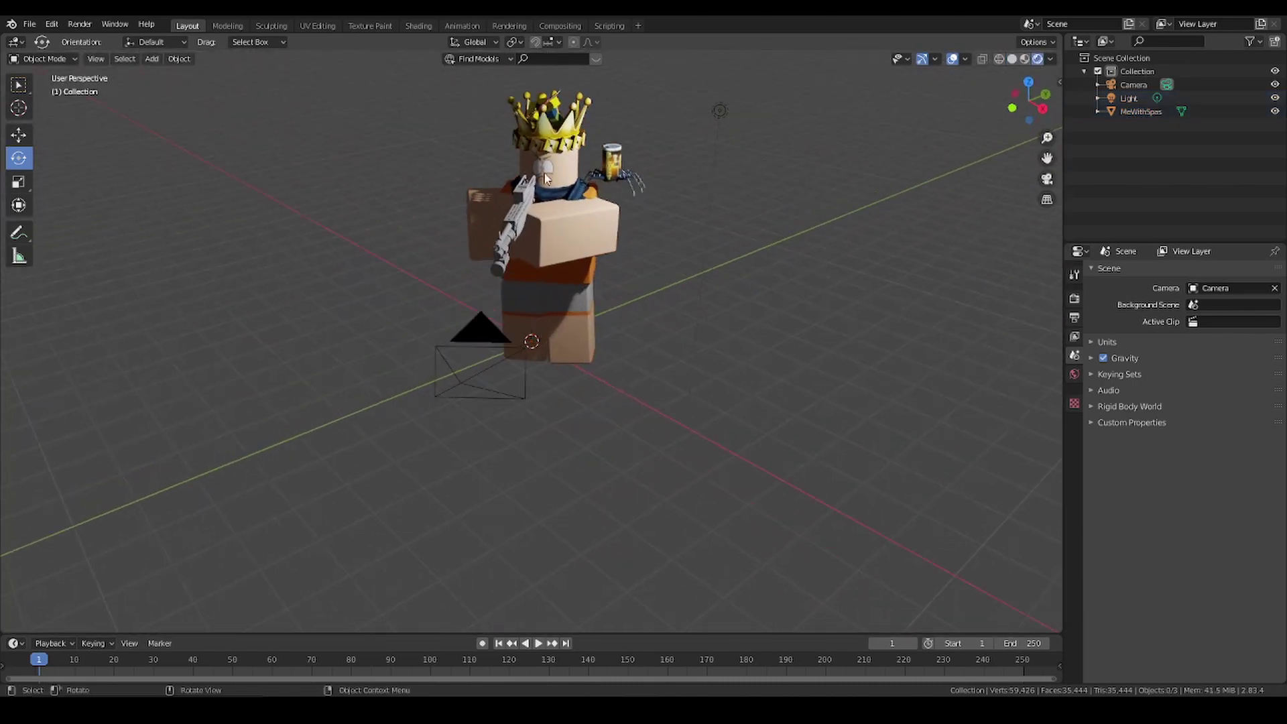
Step: Select the scene's light and move it along the X axis to about 7.62 m
{"action": "middle_click_drag", "start_coordinate": [633, 171], "coordinate": [655, 166]}
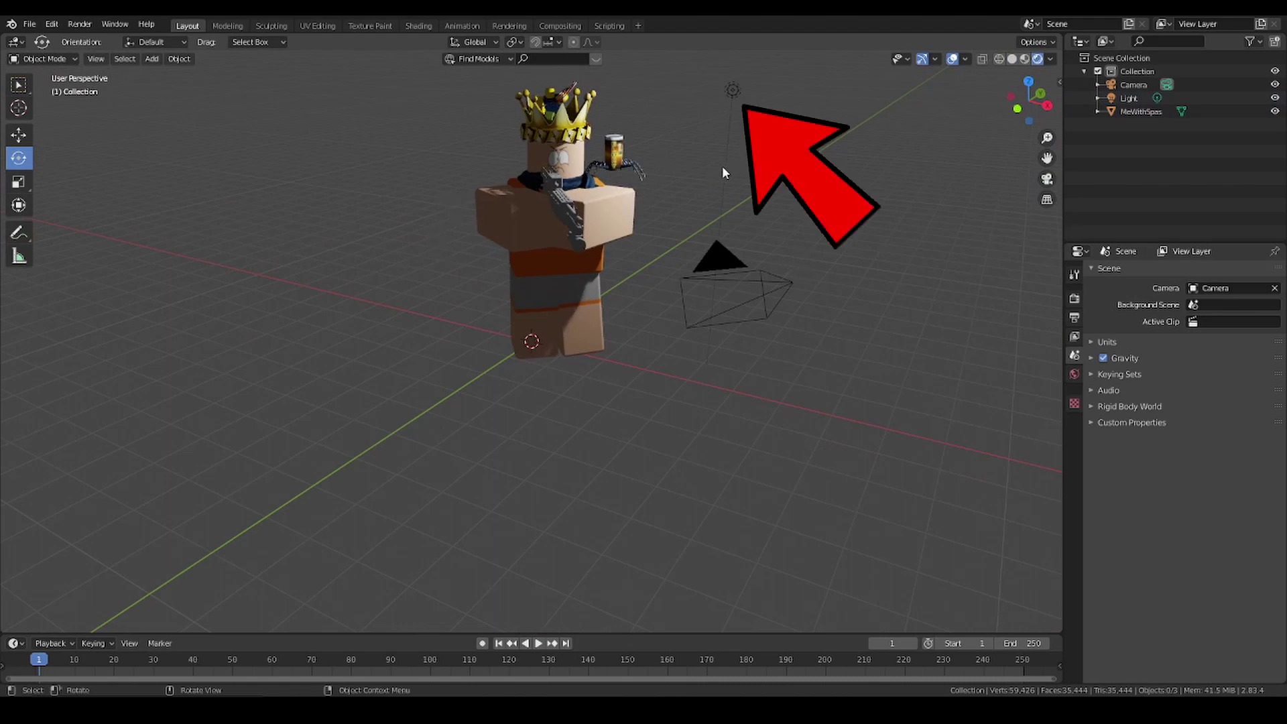
{"action": "left_click", "coordinate": [733, 91]}
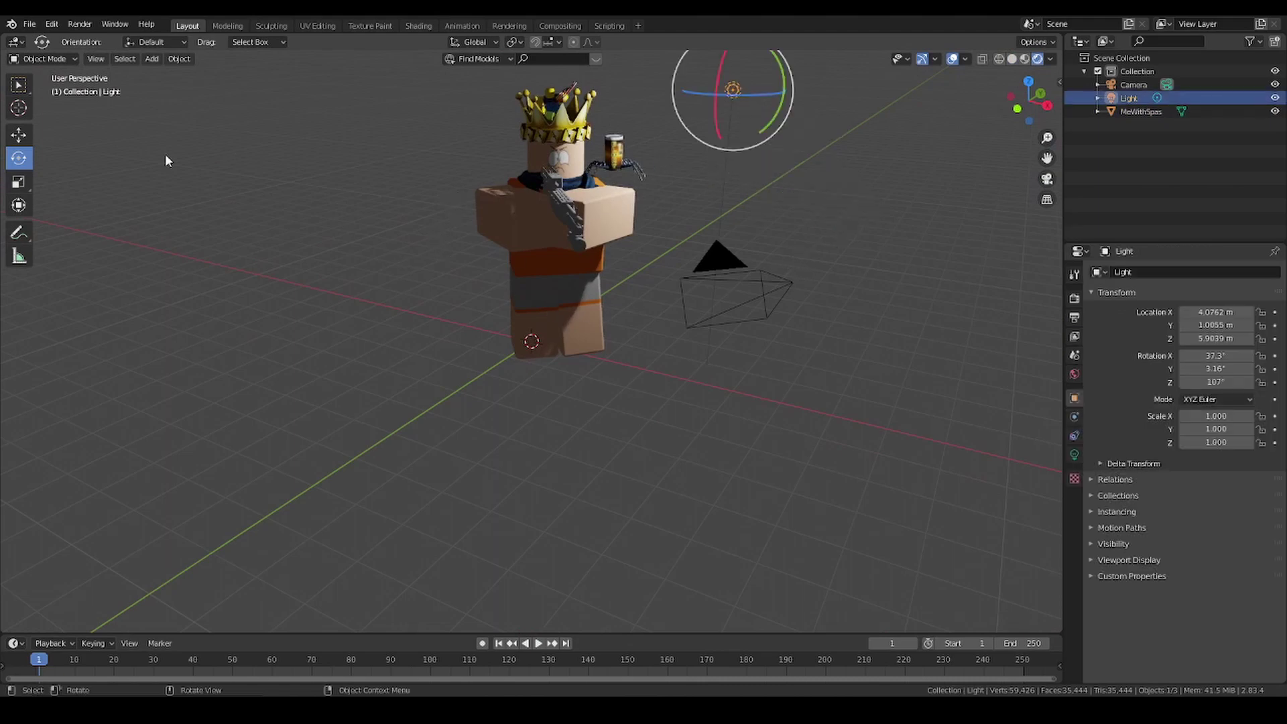
{"action": "left_click", "coordinate": [18, 135]}
{"action": "middle_click_drag", "start_coordinate": [763, 168], "coordinate": [681, 193]}
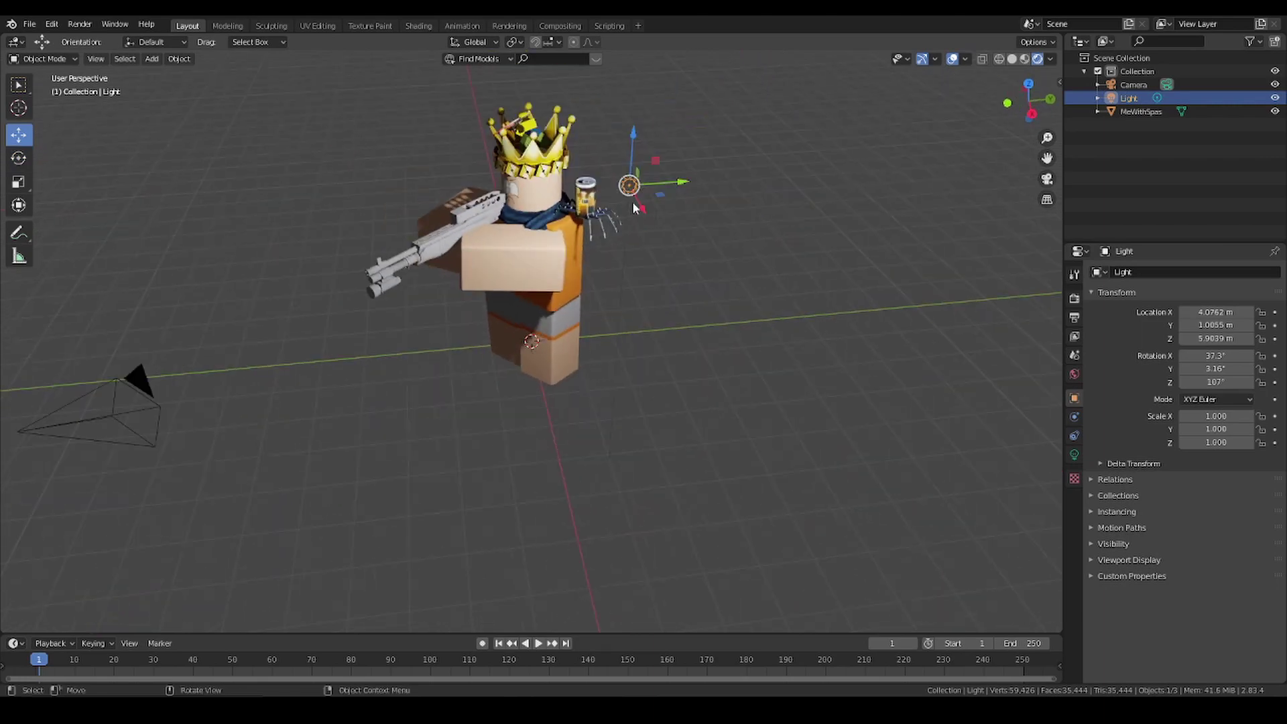
{"action": "left_click_drag", "start_coordinate": [641, 211], "coordinate": [727, 407]}
{"action": "key", "text": "Escape"}
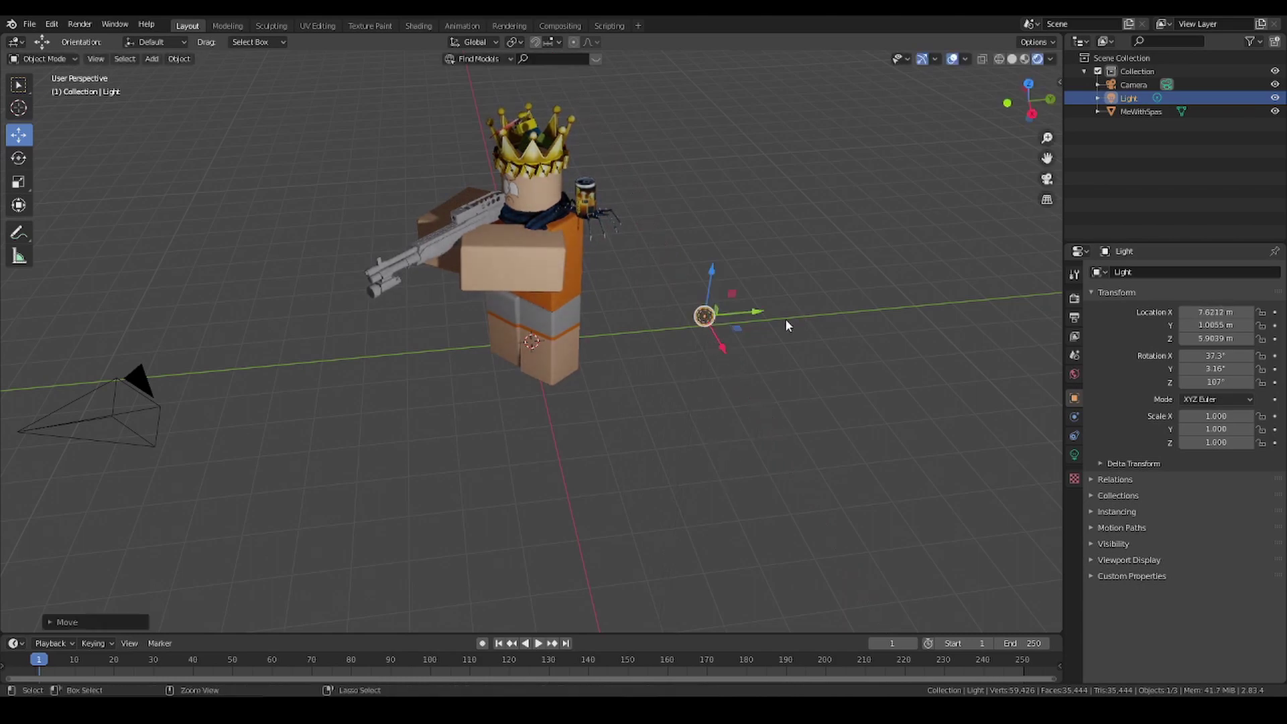
Step: Paste a copy of the light, slide it along the Y axis in front of the character, and check the lighting
{"action": "key", "text": "ctrl+v"}
{"action": "mouse_move", "coordinate": [757, 314]}
{"action": "left_mouse_down"}
{"action": "mouse_move", "coordinate": [737, 314]}
{"action": "mouse_move", "coordinate": [764, 315]}
{"action": "left_mouse_up"}
{"action": "scroll", "coordinate": [773, 280], "scroll_direction": "down", "scroll_amount": 5}
{"action": "middle_click_drag", "start_coordinate": [773, 280], "coordinate": [447, 271]}
{"action": "scroll", "coordinate": [447, 272], "scroll_direction": "up", "scroll_amount": 8}
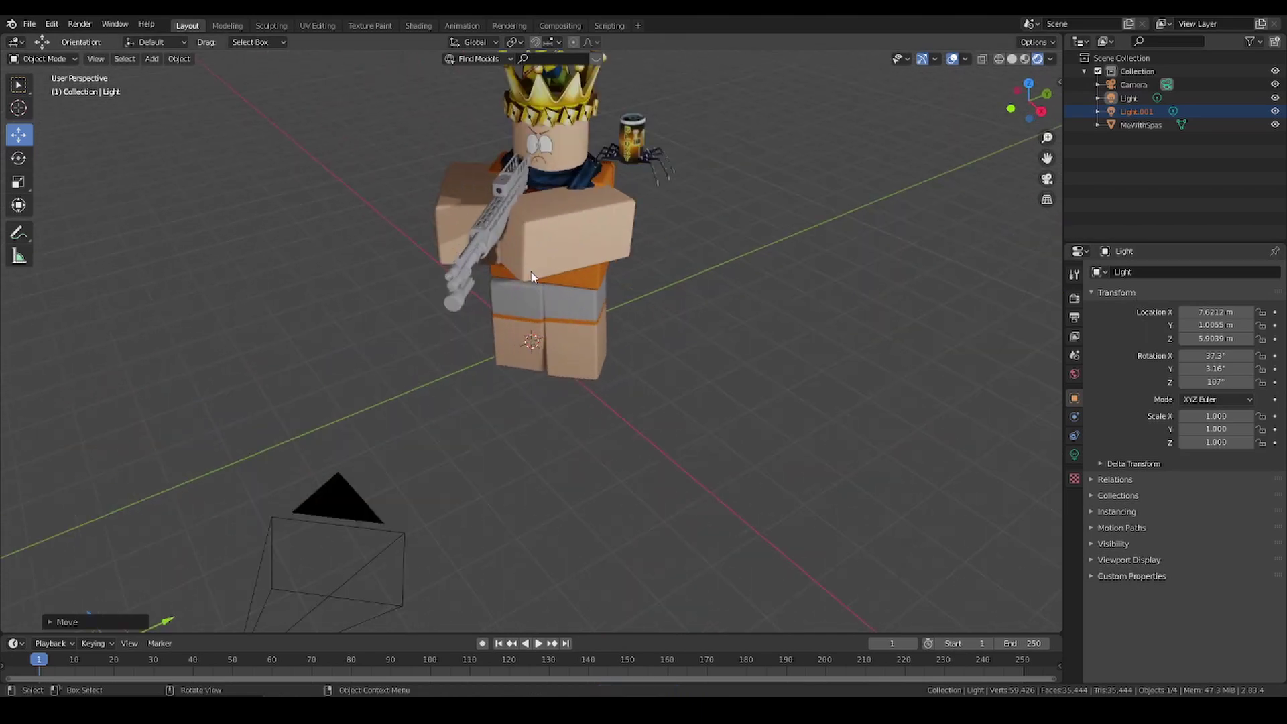
{"action": "middle_click_drag", "start_coordinate": [526, 271], "coordinate": [595, 308]}
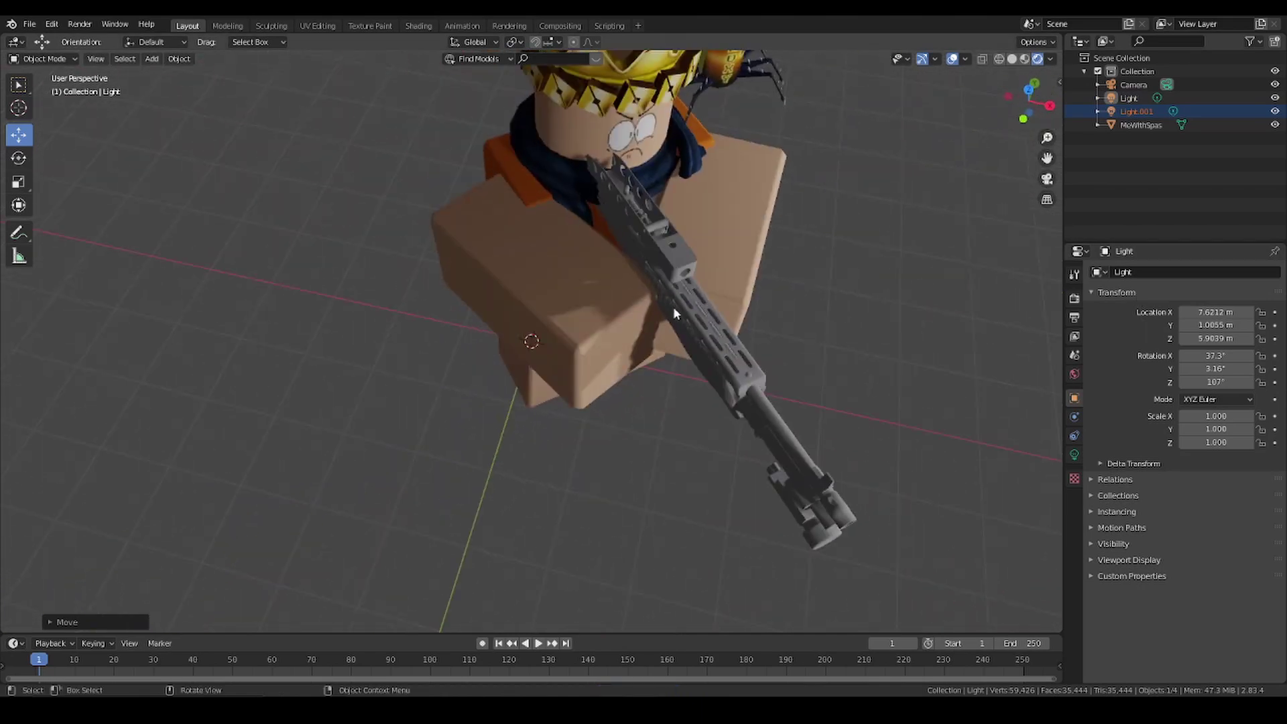
{"action": "scroll", "coordinate": [673, 307], "scroll_direction": "down", "scroll_amount": 5}
{"action": "middle_click_drag", "start_coordinate": [674, 307], "coordinate": [625, 252]}
Step: Paste another copy of the light and place it on the character's other side, at about X 2.31 m, Y -7.31 m
{"action": "key", "text": "ctrl+c"}
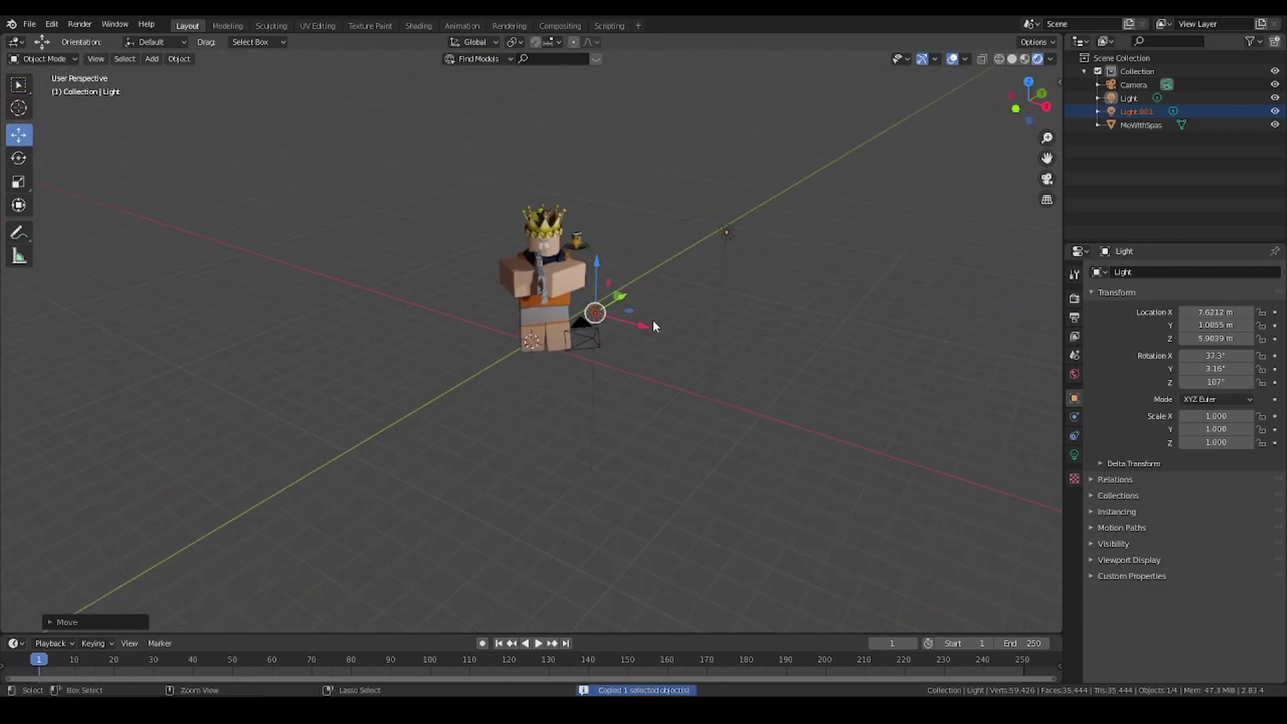
{"action": "key", "text": "ctrl+v"}
{"action": "key", "text": "g"}
{"action": "left_click", "coordinate": [513, 289]}
{"action": "left_click_drag", "start_coordinate": [514, 269], "coordinate": [478, 258]}
{"action": "left_click", "coordinate": [441, 223]}
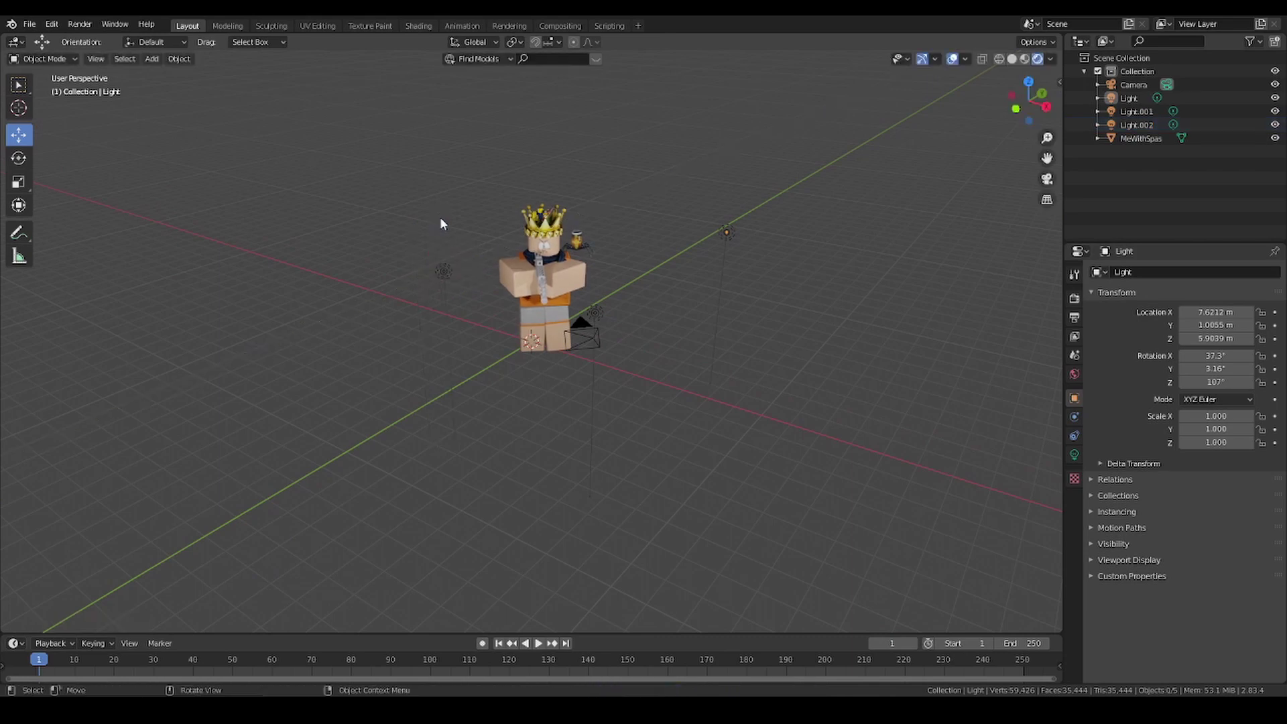
Step: Reposition the newest light above and beside the crown, at about Y -4.03 m and Z 7.36 m
{"action": "left_click", "coordinate": [436, 270]}
{"action": "left_click", "coordinate": [440, 266]}
{"action": "left_click", "coordinate": [441, 272]}
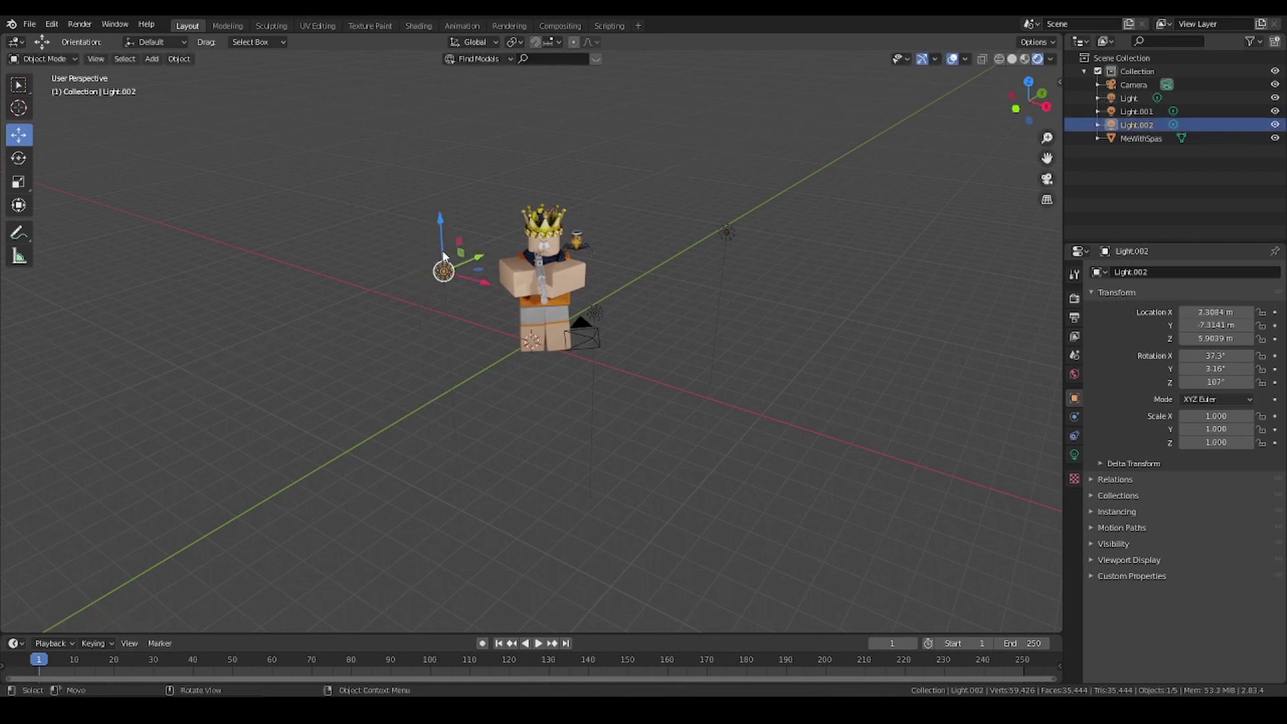
{"action": "left_click_drag", "start_coordinate": [443, 251], "coordinate": [557, 202]}
{"action": "middle_click_drag", "start_coordinate": [565, 203], "coordinate": [567, 200]}
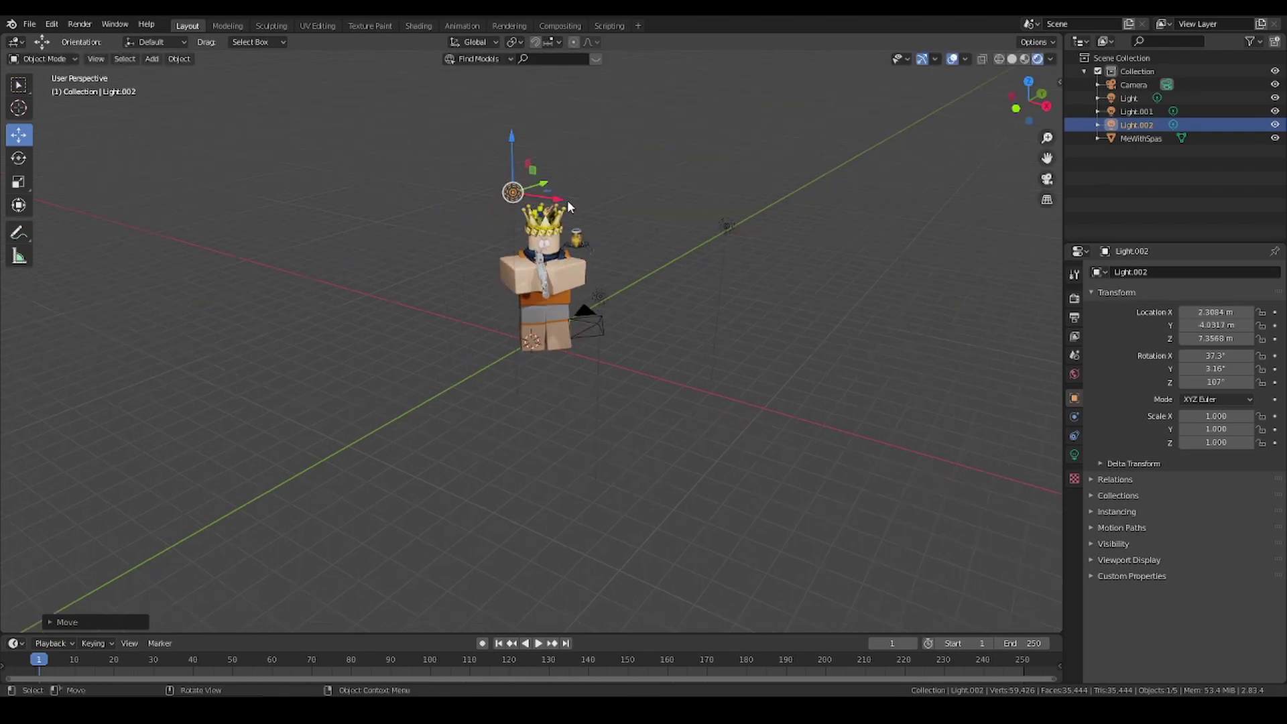
Step: Paste a fourth light, lower it along the Z axis, and shift it out beside the character's legs
{"action": "key", "text": "ctrl+v"}
{"action": "key", "text": "g"}
{"action": "key", "text": "z"}
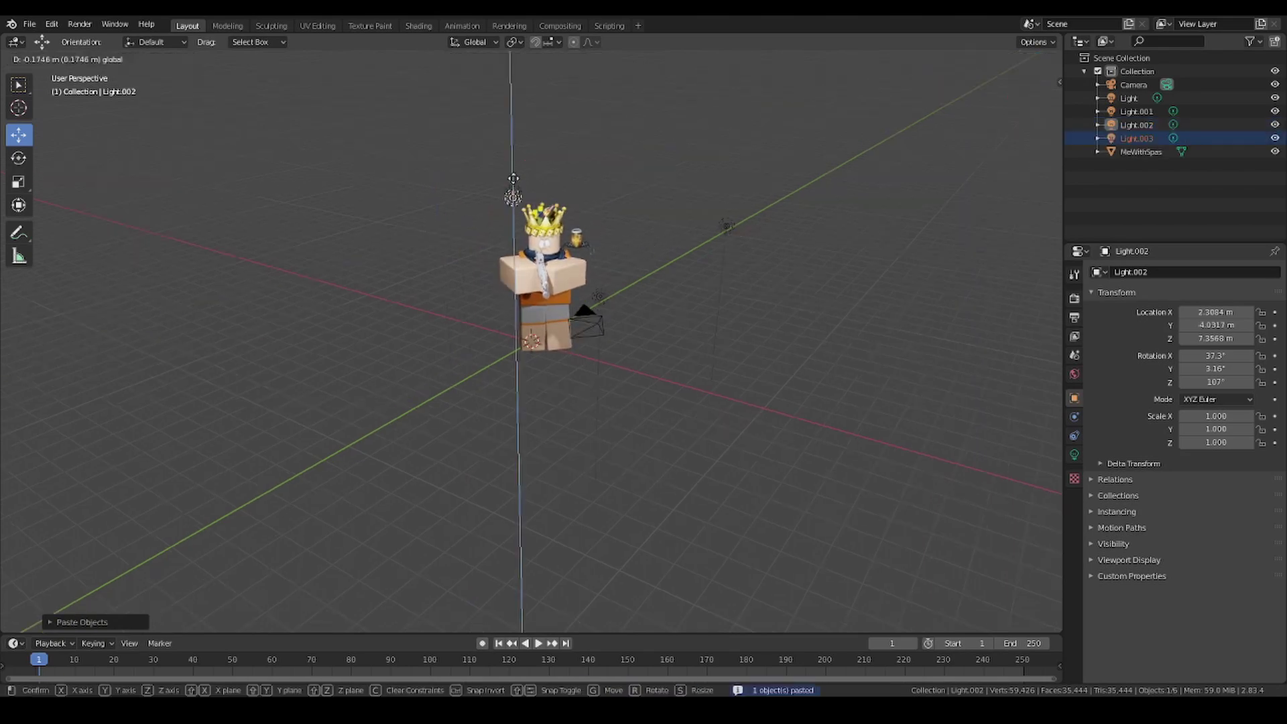
{"action": "left_click", "coordinate": [526, 311]}
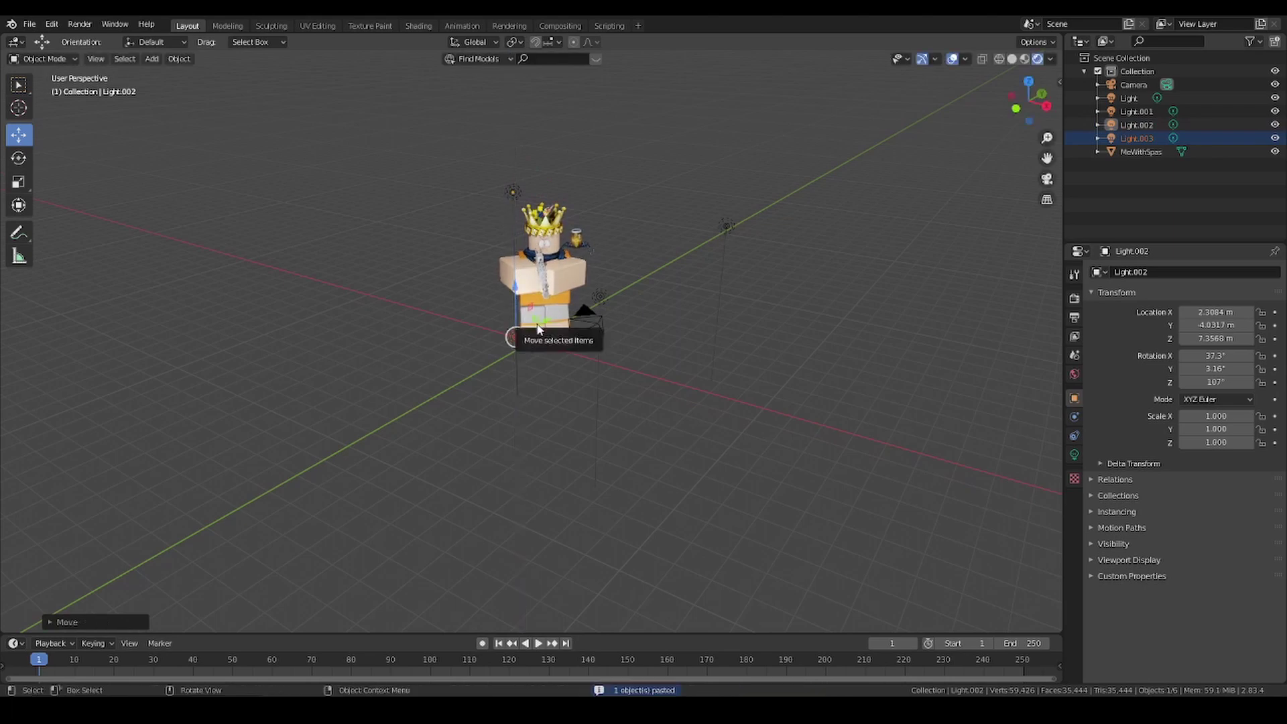
{"action": "left_click_drag", "start_coordinate": [536, 329], "coordinate": [472, 355]}
{"action": "key", "text": "g"}
{"action": "key", "text": "z"}
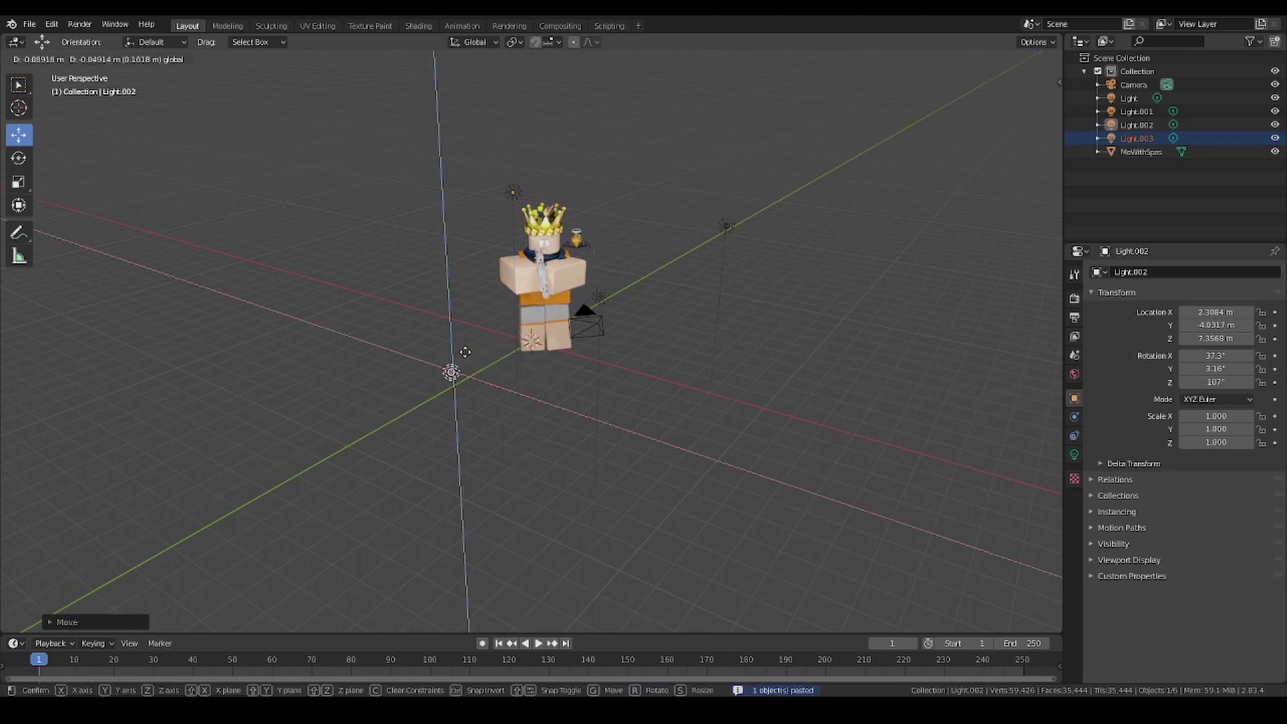
{"action": "left_click", "coordinate": [512, 355]}
Step: Check the lighting on the character and how it is framed through the scene camera
{"action": "middle_click_drag", "start_coordinate": [512, 355], "coordinate": [550, 340]}
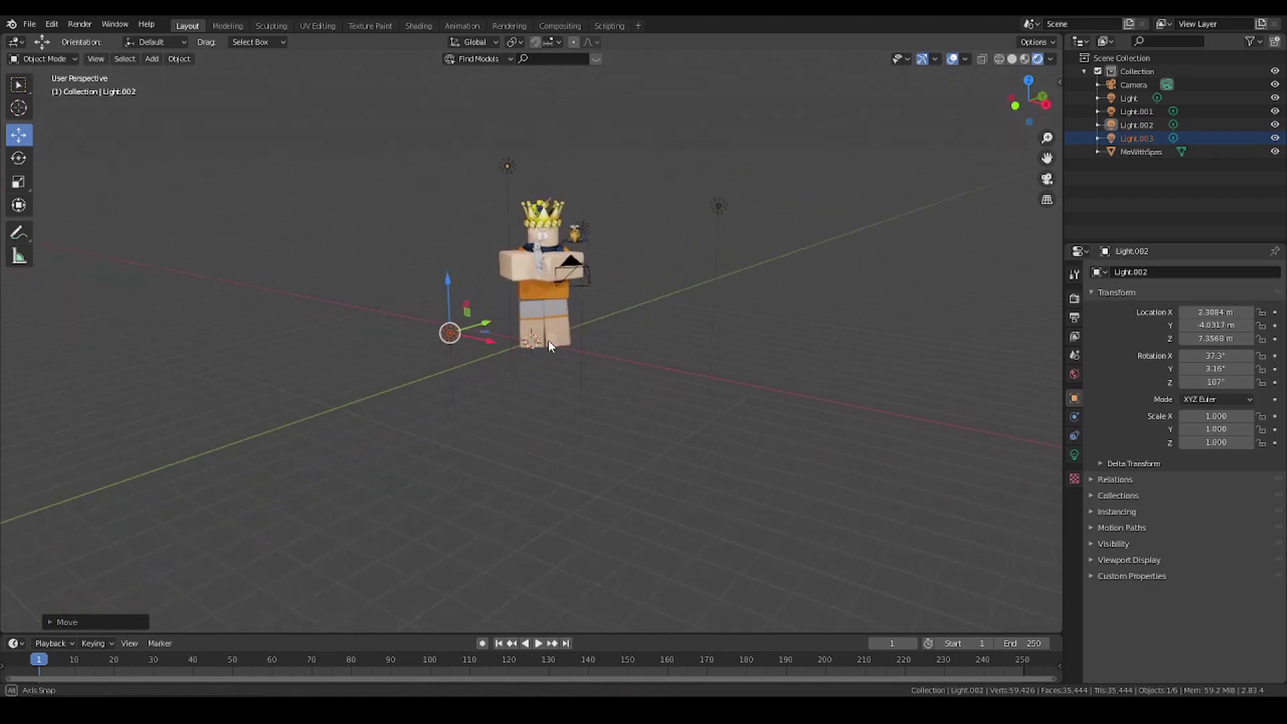
{"action": "left_click", "coordinate": [557, 309]}
{"action": "scroll", "coordinate": [570, 237], "scroll_direction": "up", "scroll_amount": 3}
{"action": "left_click", "coordinate": [696, 295]}
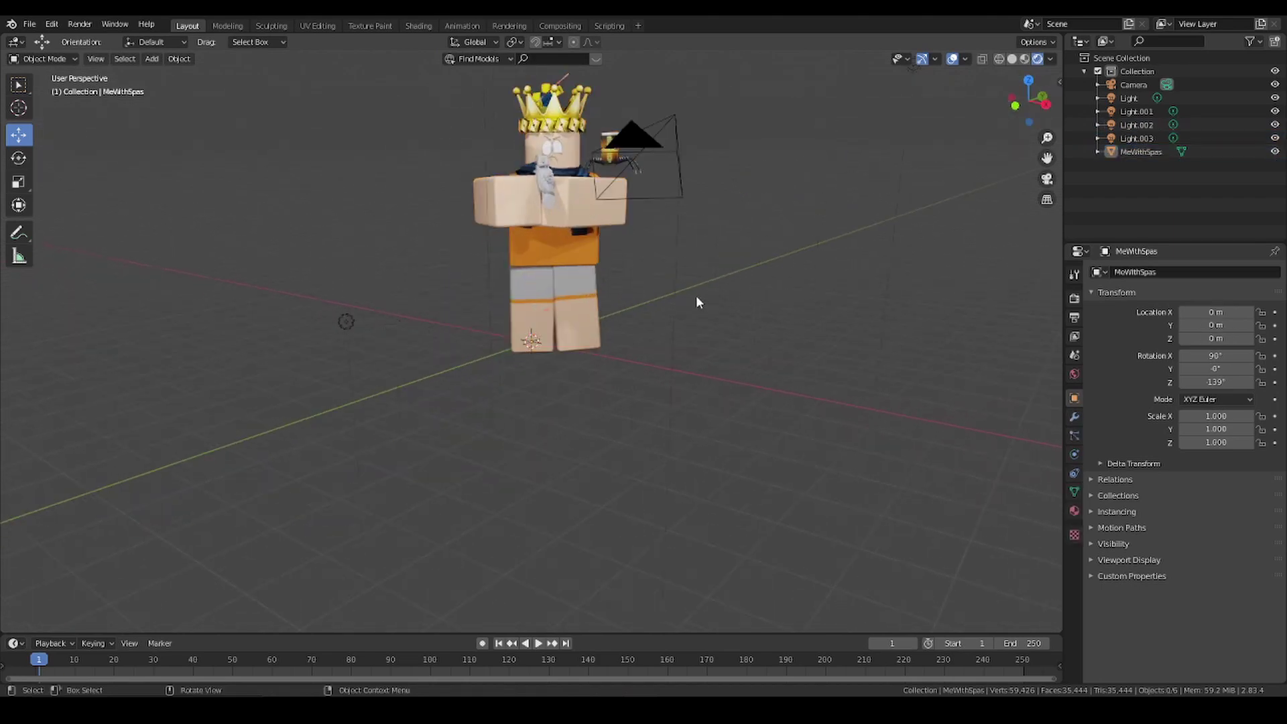
{"action": "scroll", "coordinate": [596, 206], "scroll_direction": "down", "scroll_amount": 1}
{"action": "scroll", "coordinate": [596, 206], "scroll_direction": "up", "scroll_amount": 1}
{"action": "left_click", "coordinate": [1048, 179]}
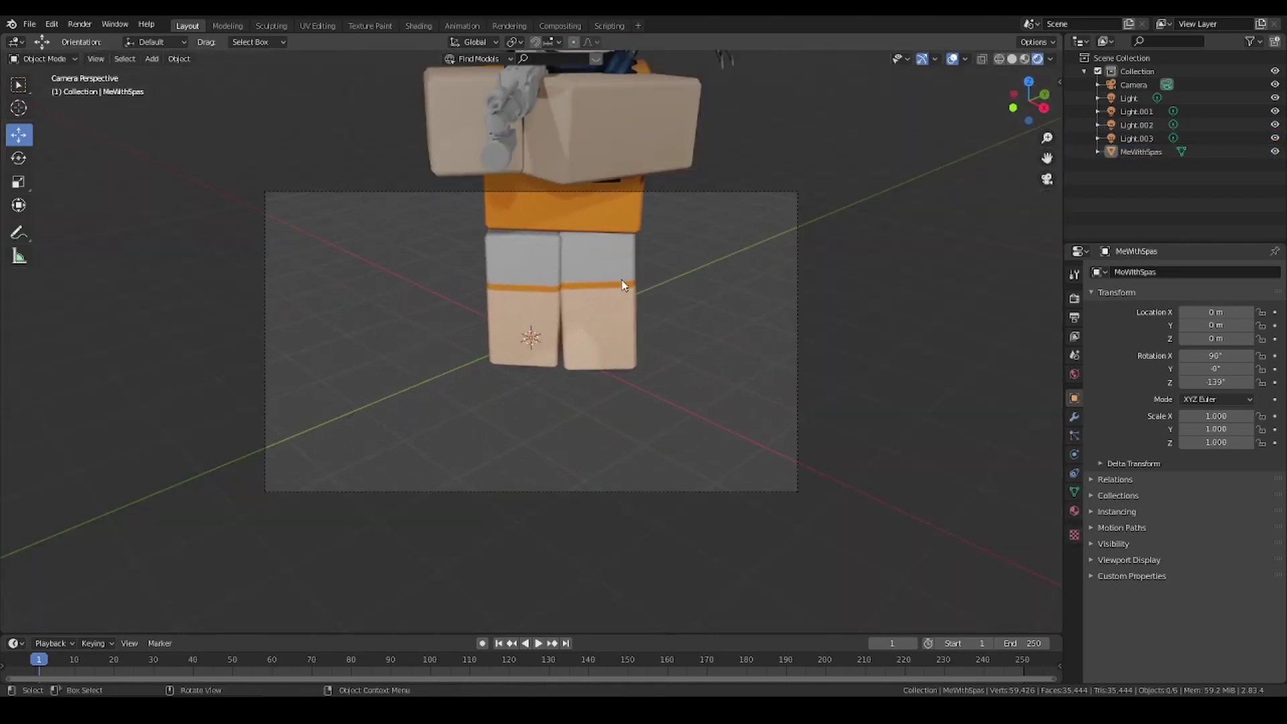
{"action": "scroll", "coordinate": [670, 248], "scroll_direction": "down", "scroll_amount": 3}
{"action": "scroll", "coordinate": [732, 273], "scroll_direction": "up", "scroll_amount": 4}
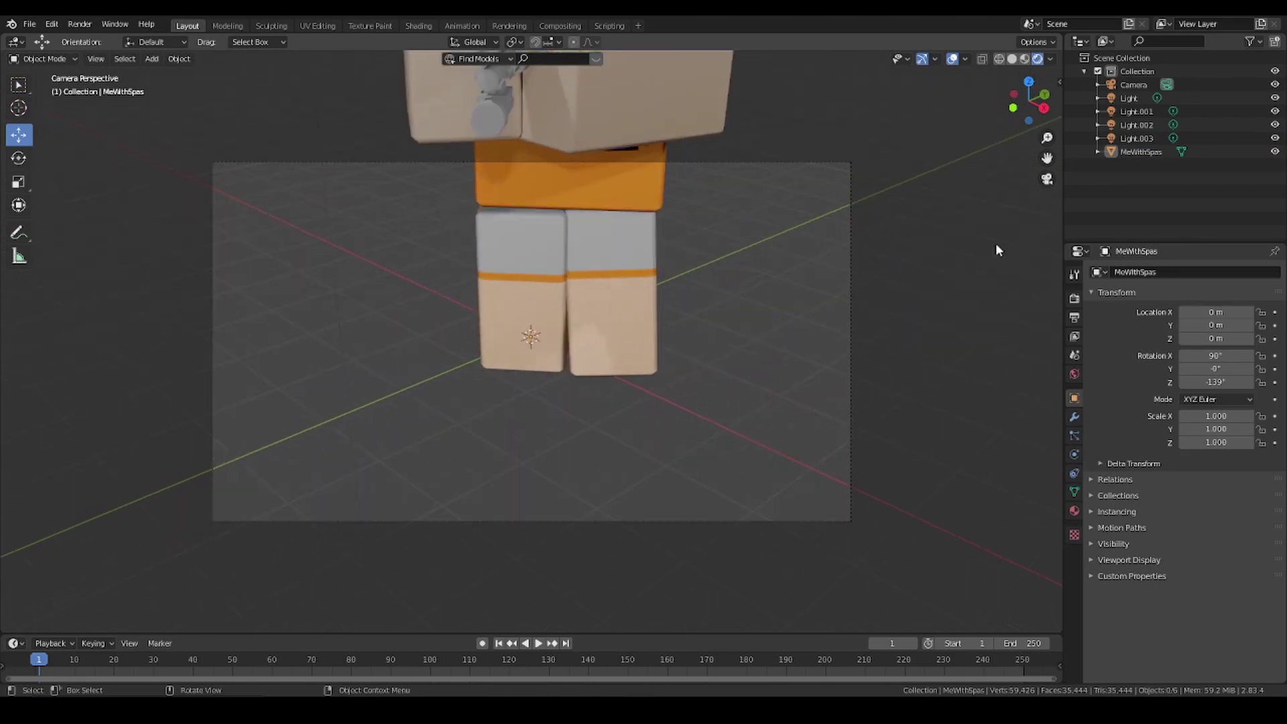
{"action": "scroll", "coordinate": [995, 249], "scroll_direction": "down", "scroll_amount": 1}
{"action": "middle_click_drag", "start_coordinate": [996, 250], "coordinate": [837, 301]}
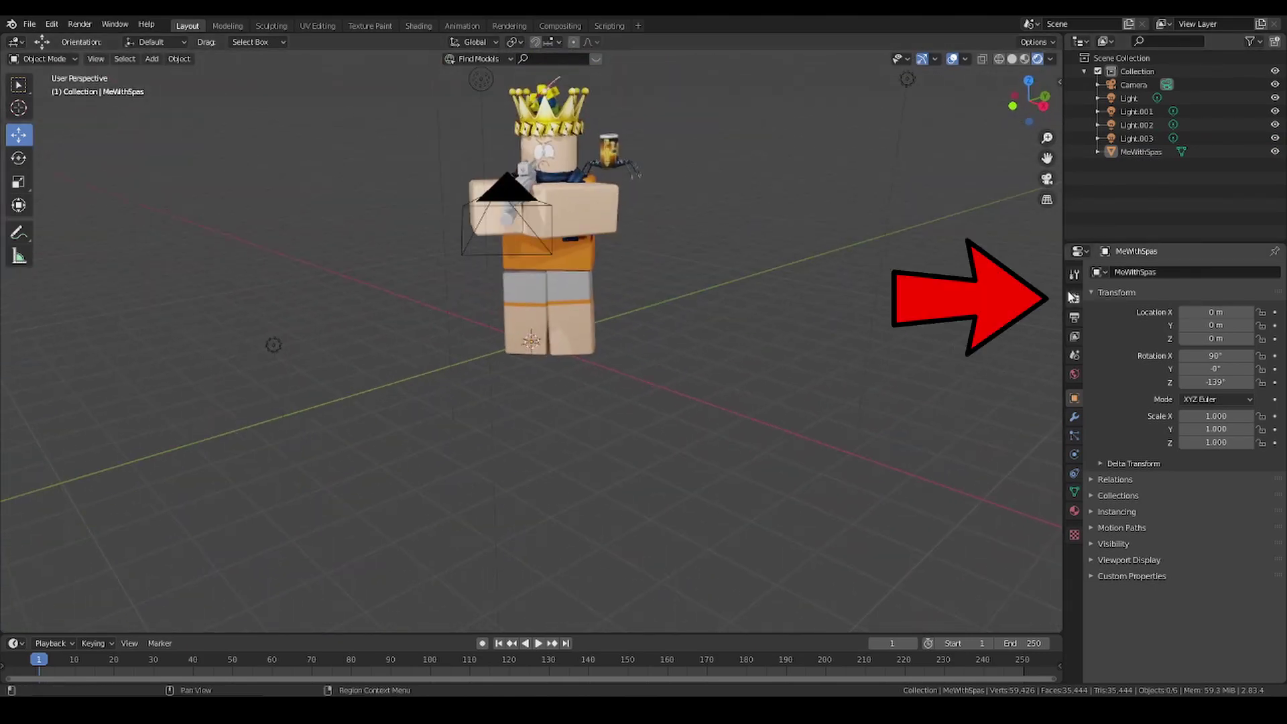
Step: Enable a transparent background in the render's Film settings
{"action": "left_click", "coordinate": [1073, 302]}
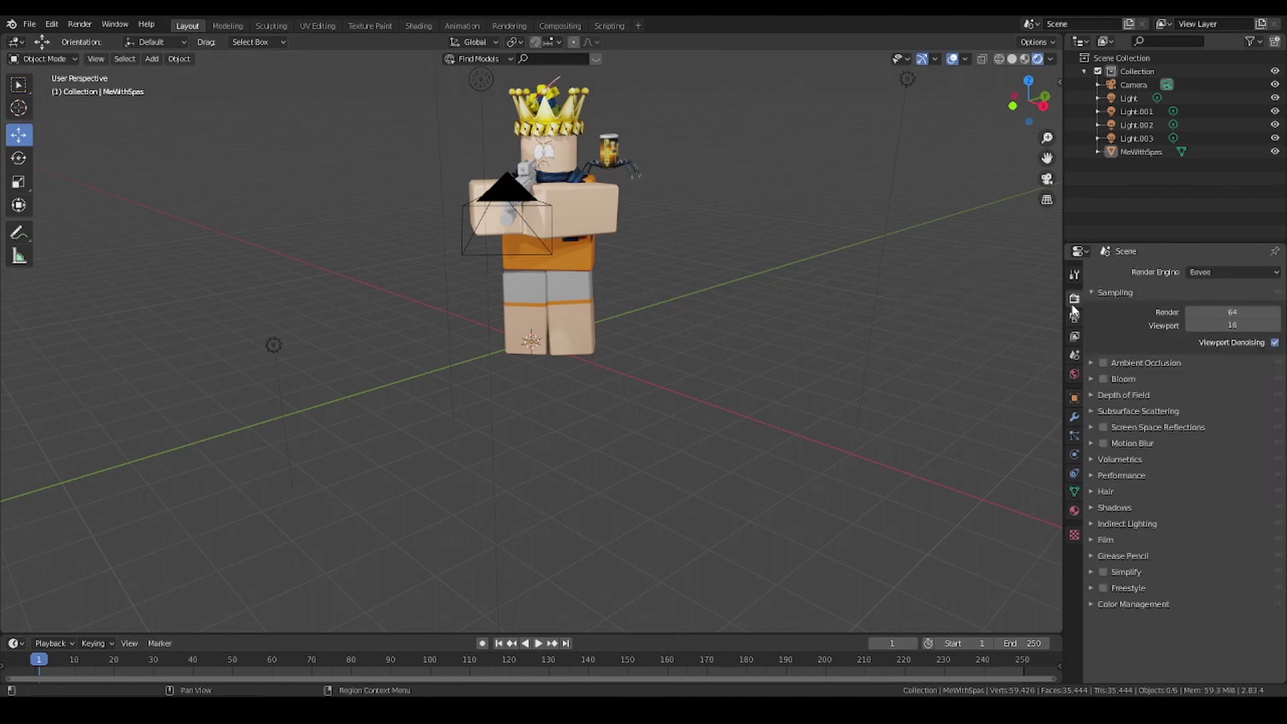
{"action": "left_click", "coordinate": [1108, 539]}
{"action": "left_click", "coordinate": [1230, 575]}
{"action": "scroll", "coordinate": [789, 414], "scroll_direction": "down", "scroll_amount": 2}
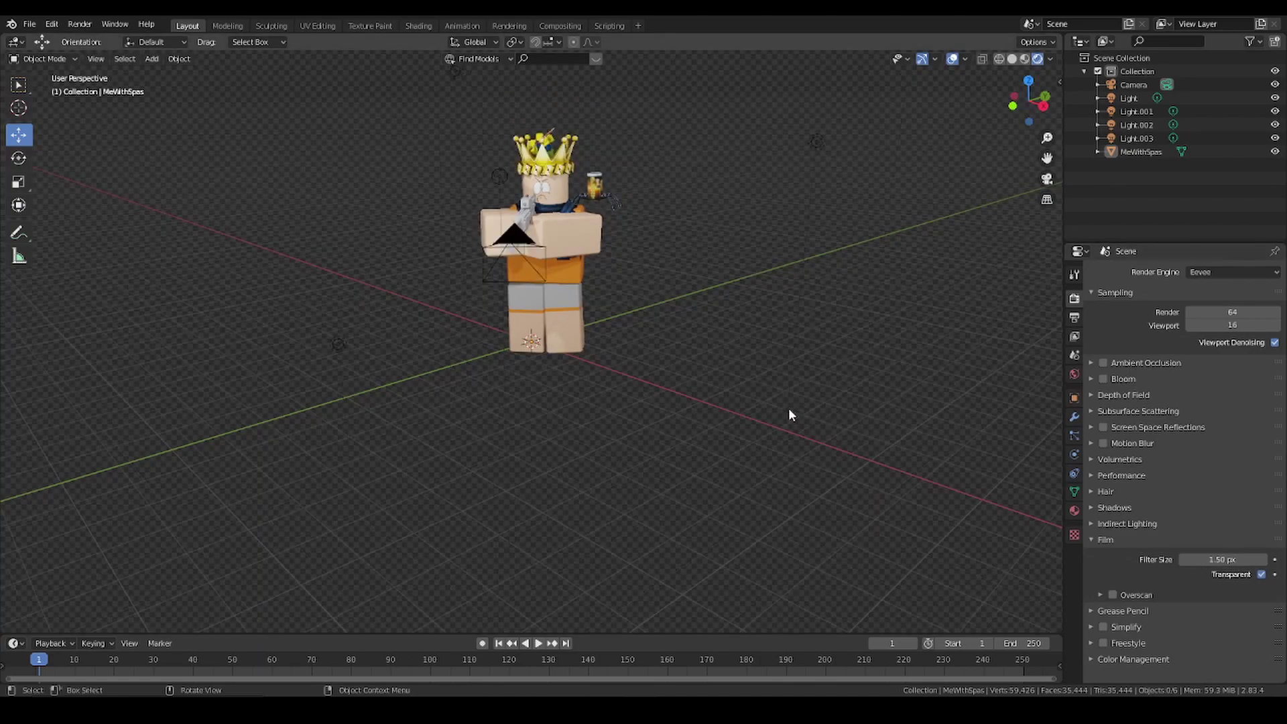
{"action": "scroll", "coordinate": [855, 278], "scroll_direction": "up", "scroll_amount": 2}
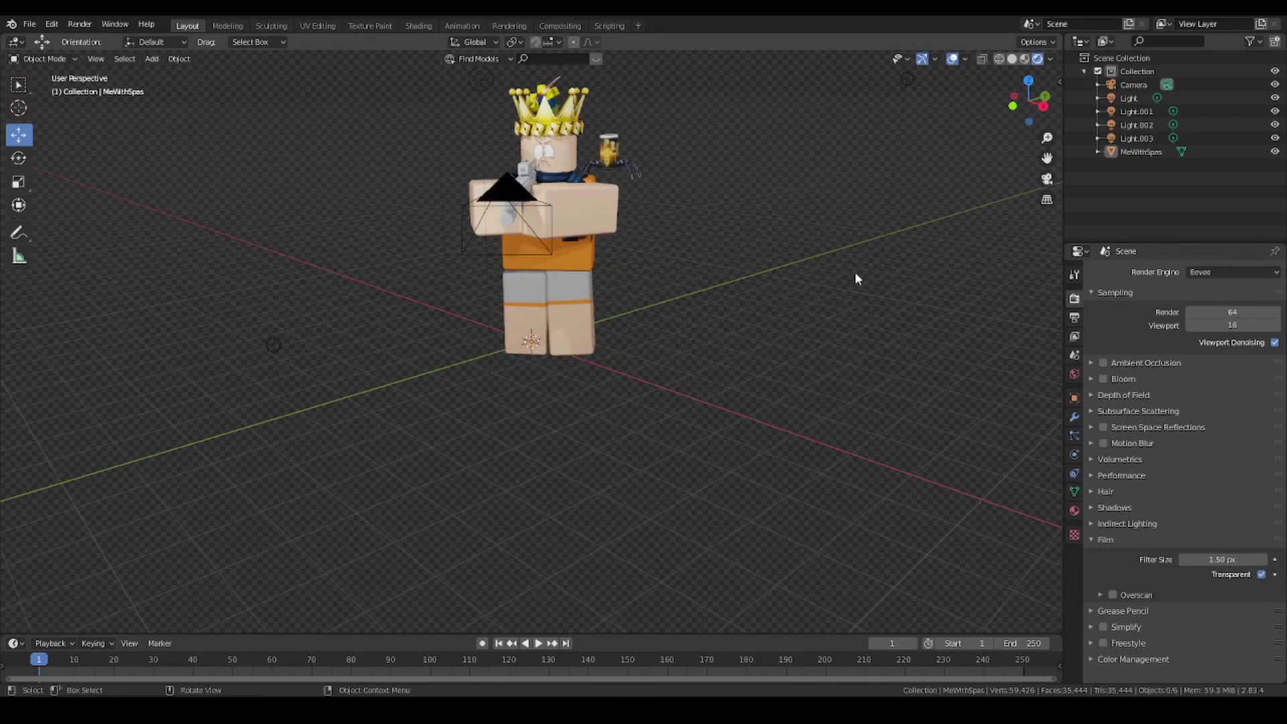
Step: Fly the scene camera back and around until the whole character, from crown to feet, is framed at an angle showing the shotgun
{"action": "left_click", "coordinate": [1047, 180]}
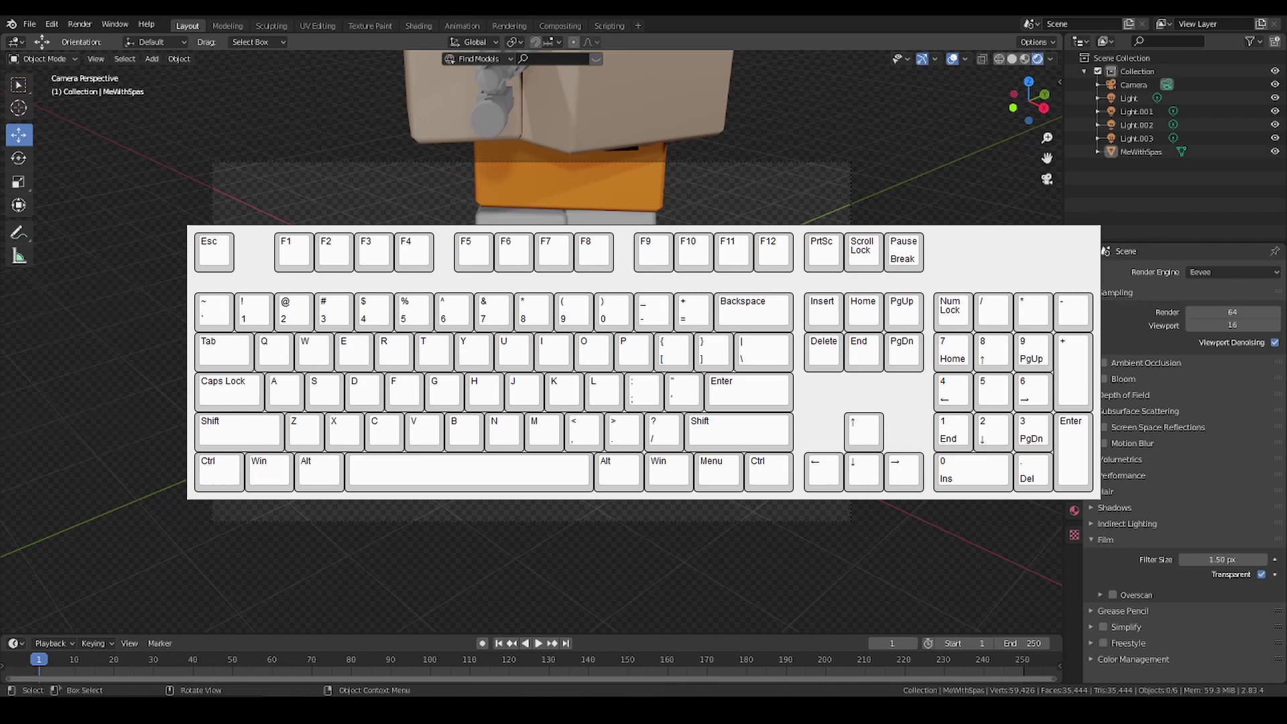
{"action": "key", "text": "shift+grave"}
{"action": "key", "text": "s"}
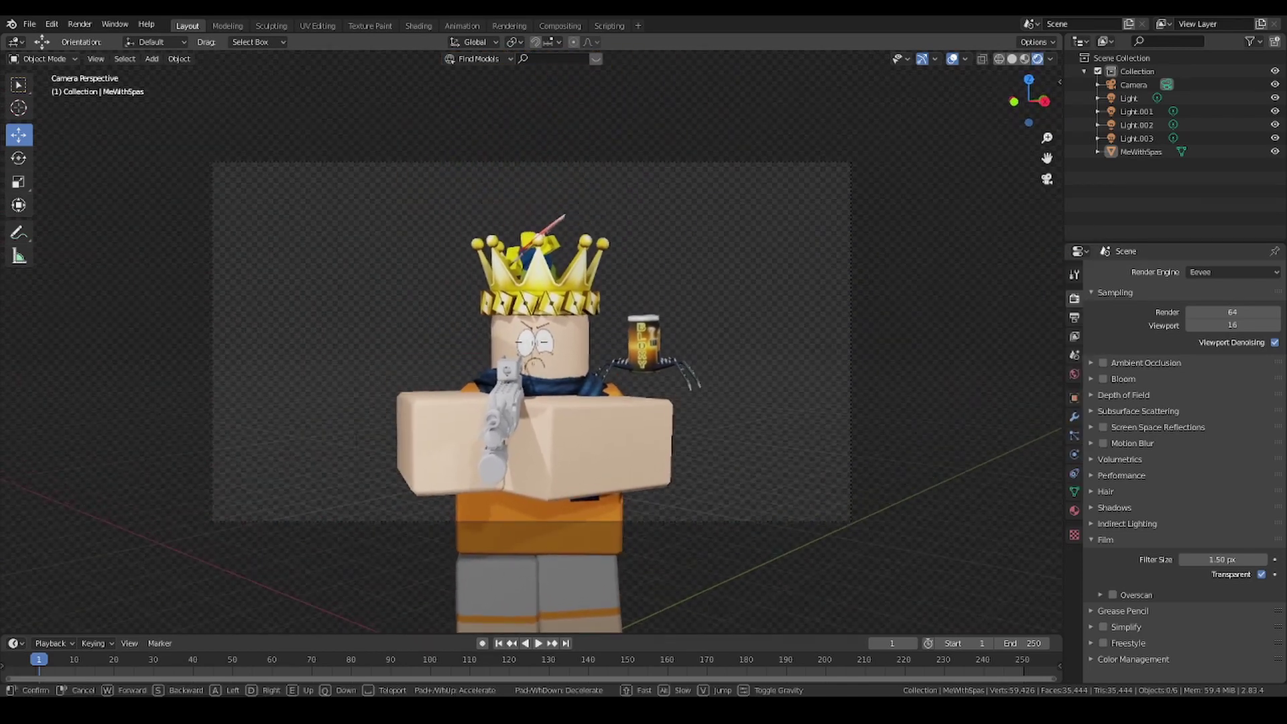
{"action": "key", "text": "w"}
{"action": "key", "text": "s"}
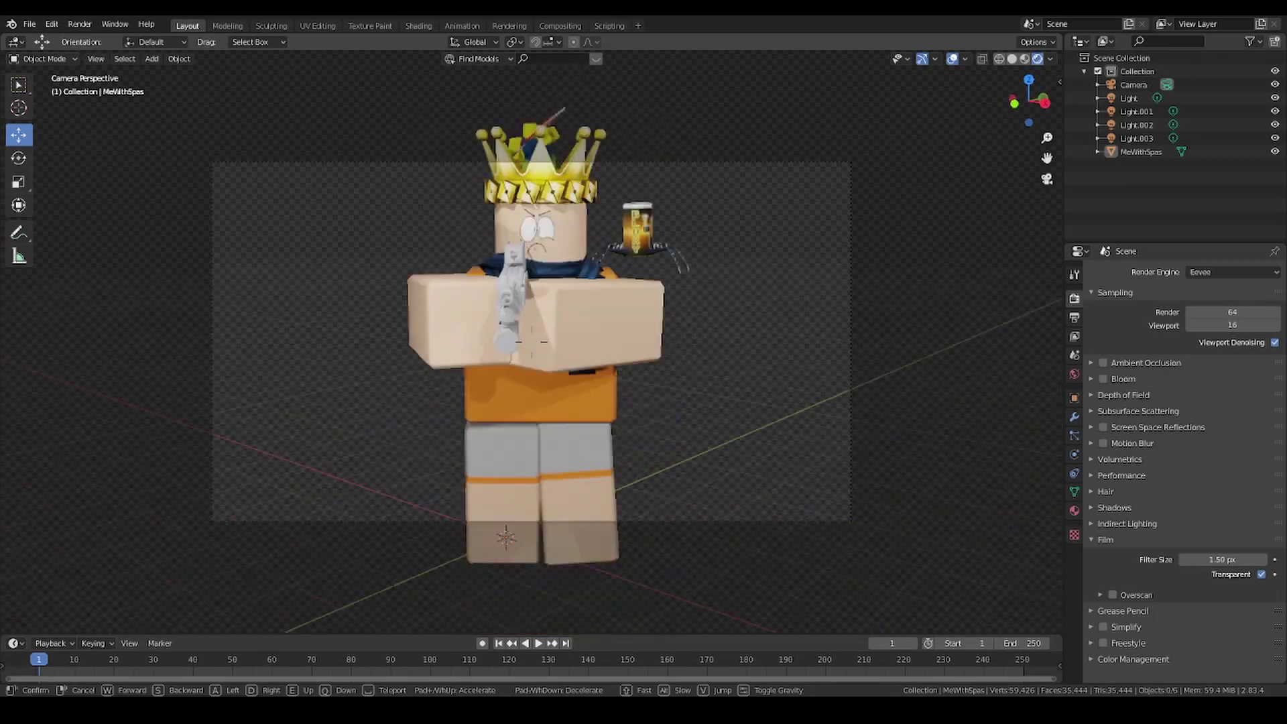
{"action": "key", "text": "w"}
{"action": "key", "text": "s"}
{"action": "key", "text": "w"}
{"action": "key", "text": "s"}
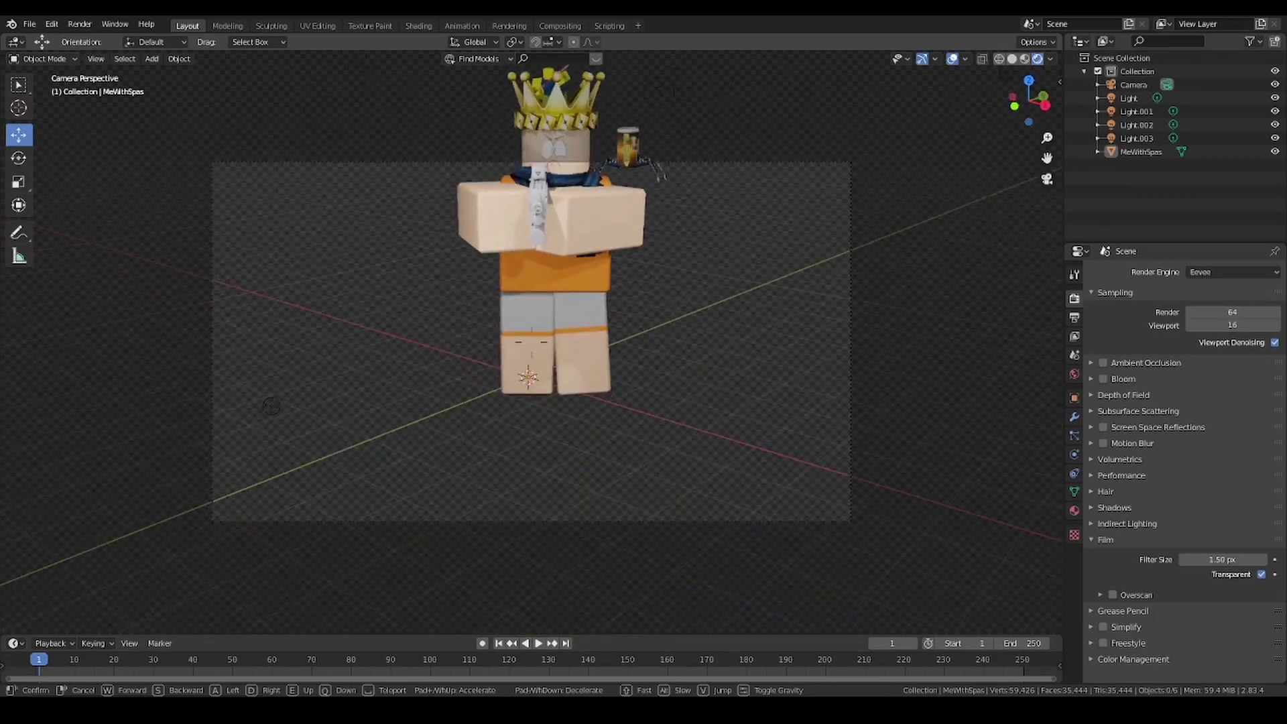
{"action": "key", "text": "w"}
{"action": "key", "text": "d"}
{"action": "key", "text": "s"}
{"action": "key", "text": "w"}
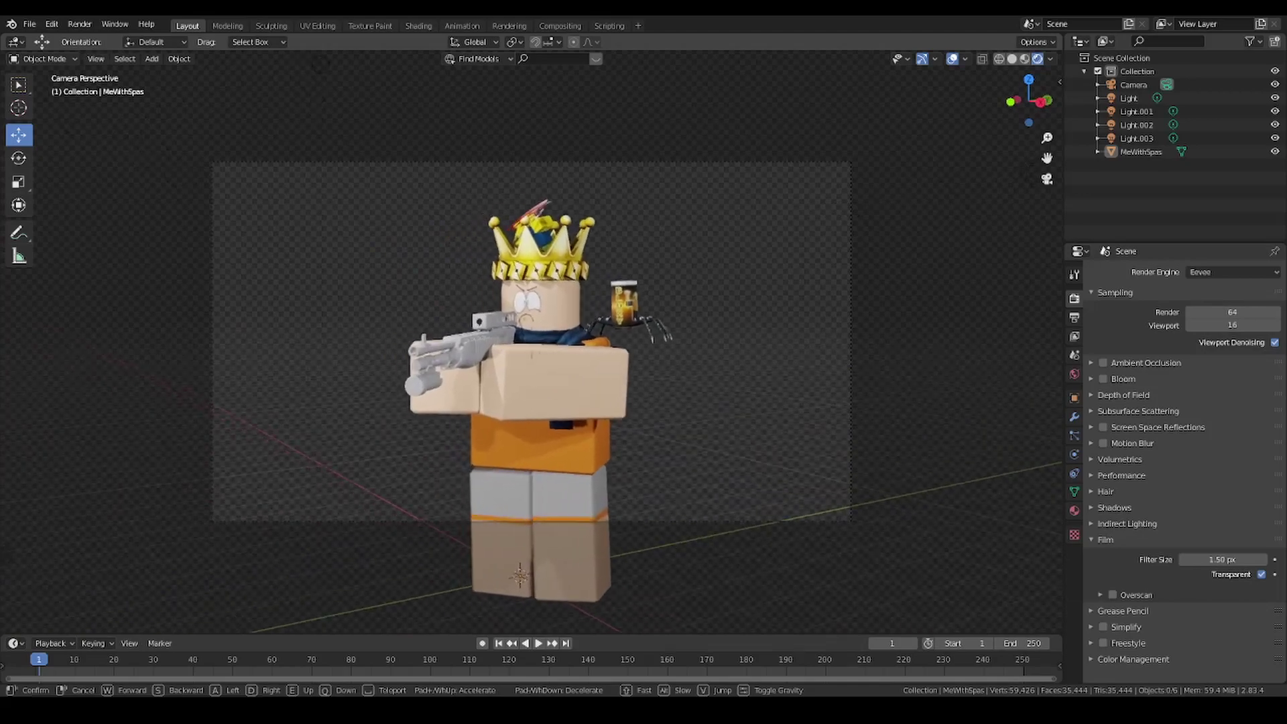
{"action": "key", "text": "s"}
{"action": "key", "text": "w"}
{"action": "key", "text": "s"}
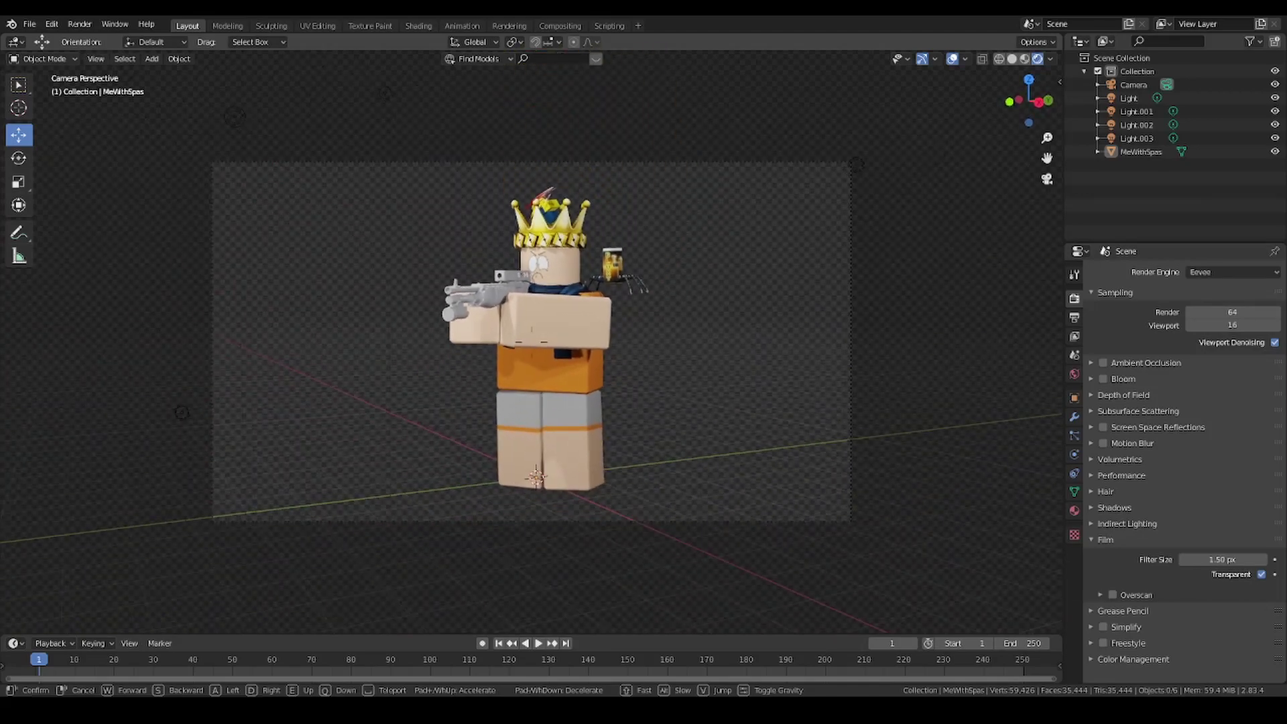
{"action": "left_click", "coordinate": [531, 342]}
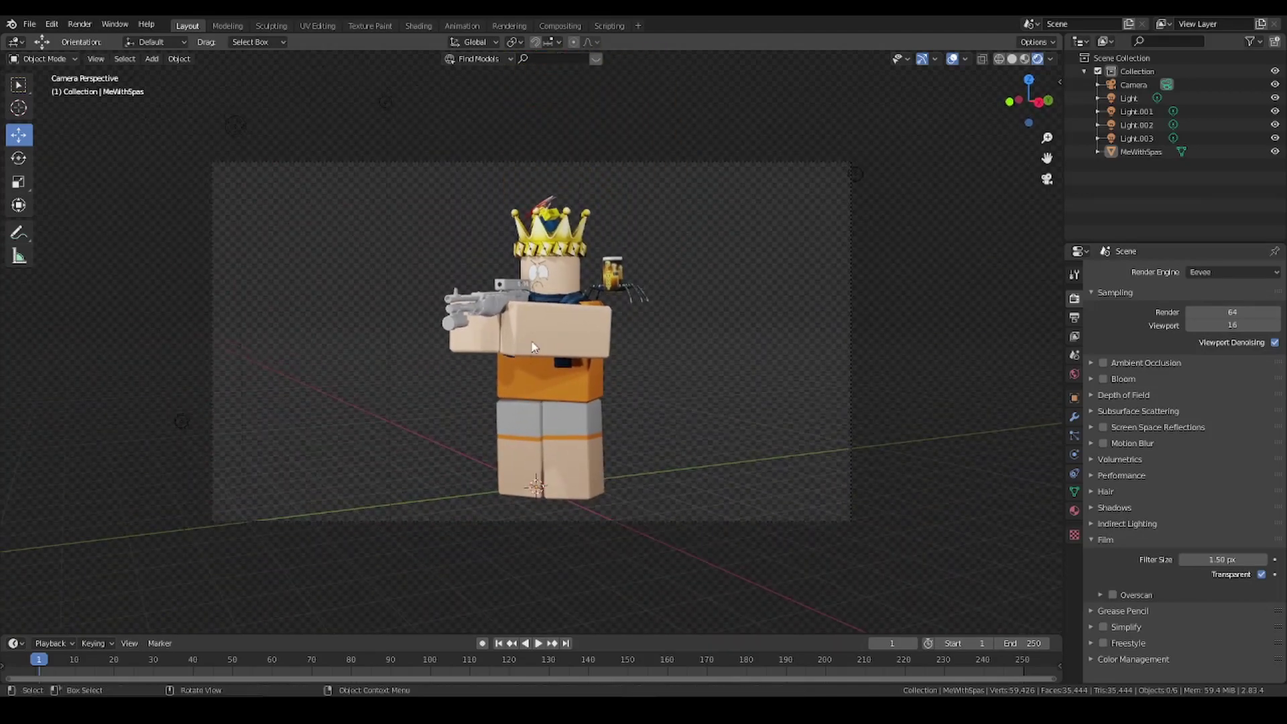
Step: Render the current frame as a still image and view the result
{"action": "left_click", "coordinate": [88, 26]}
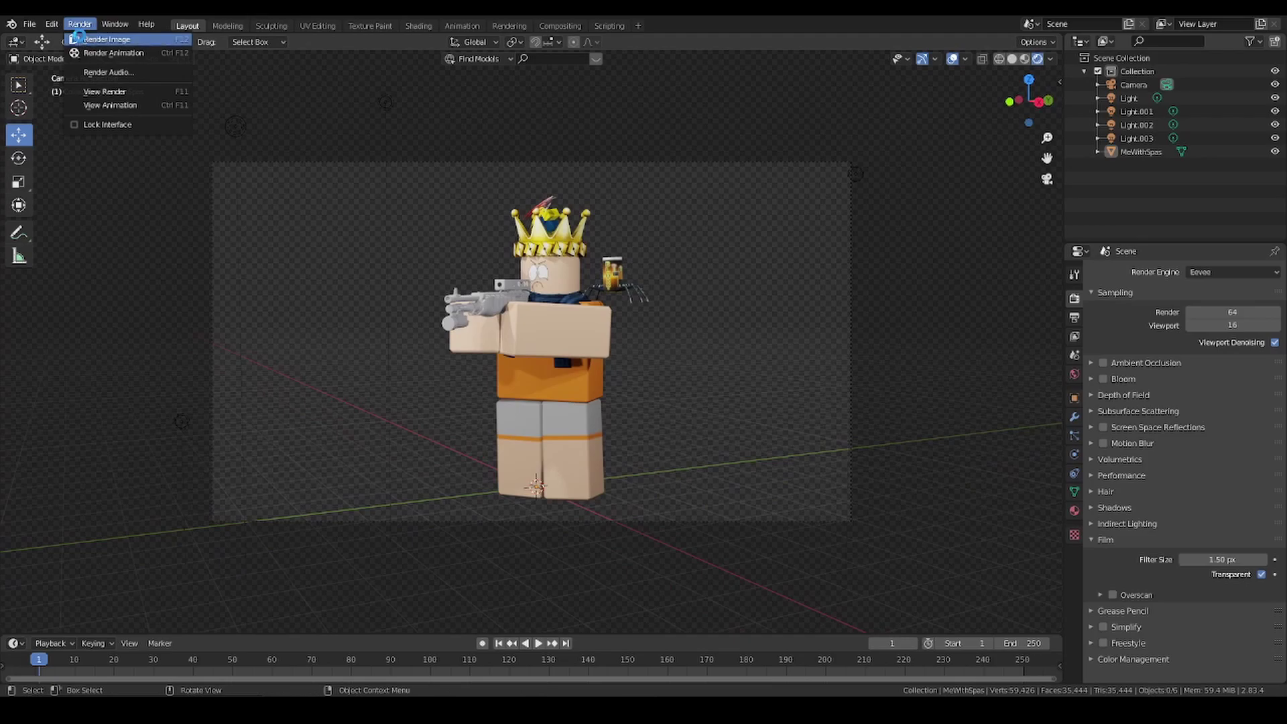
{"action": "left_click", "coordinate": [100, 40]}
{"action": "scroll", "coordinate": [545, 372], "scroll_direction": "up", "scroll_amount": 2}
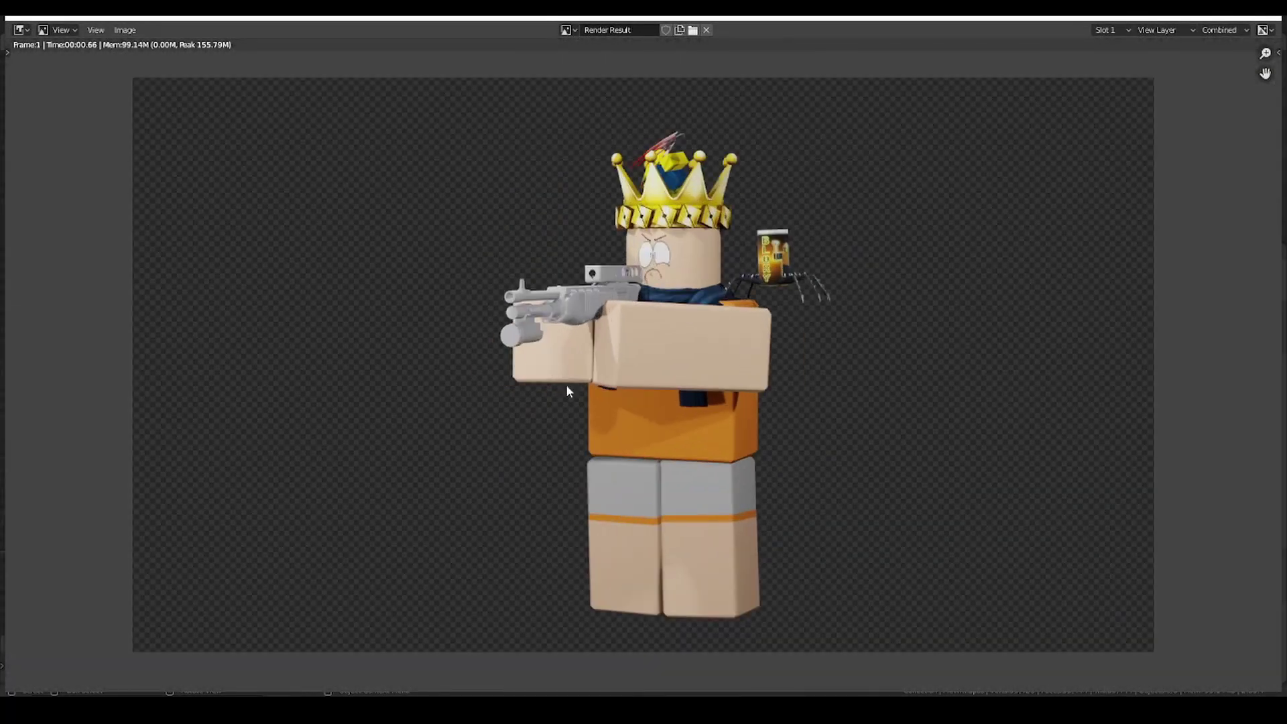
Step: Save the rendered image to disk as MeWithSpas
{"action": "left_click", "coordinate": [125, 30]}
{"action": "left_click", "coordinate": [128, 125]}
{"action": "left_click", "coordinate": [390, 344]}
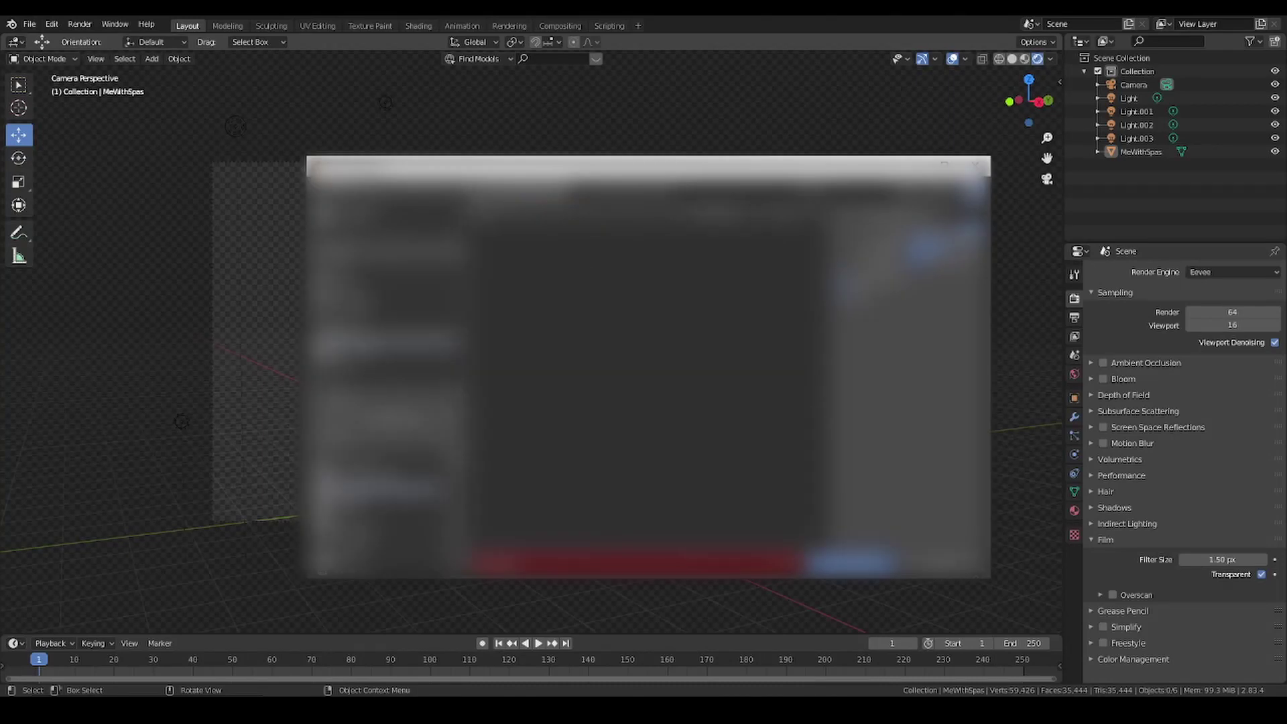
{"action": "key", "text": "BackSpace"}
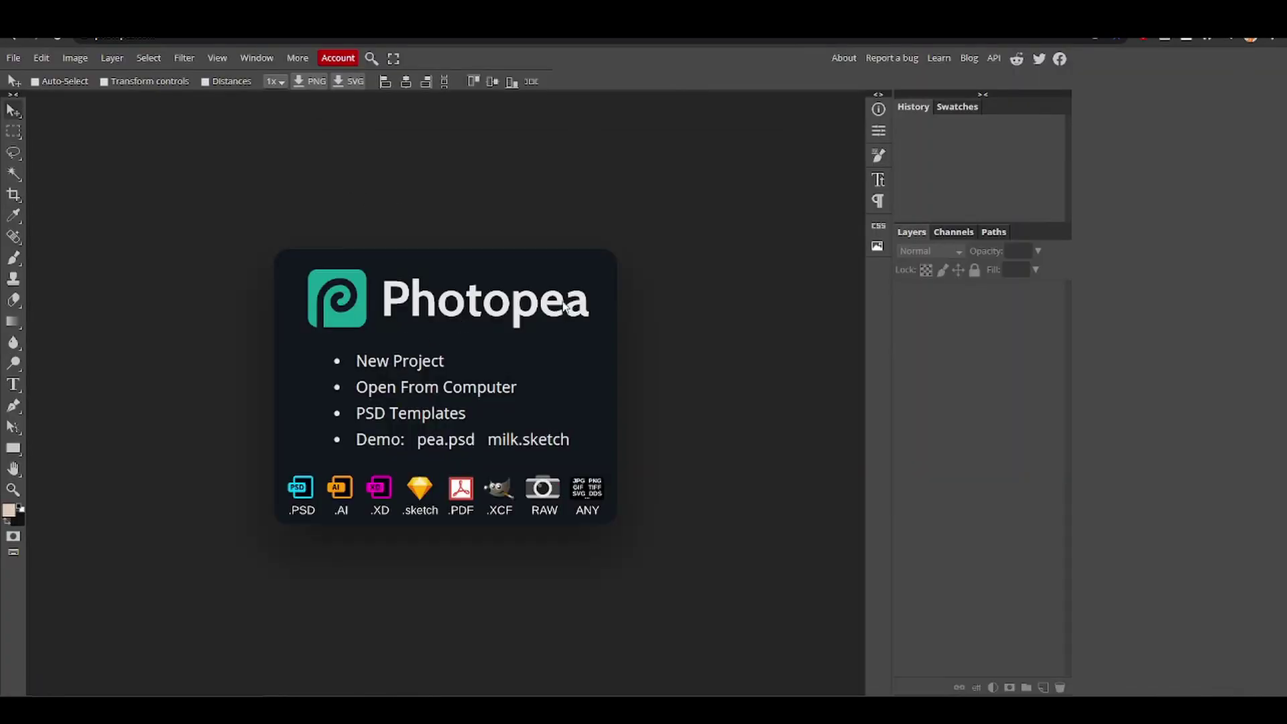
Step: Switch to Photopea and create a new 1280 by 720 px project with a white background
{"action": "left_click", "coordinate": [433, 366]}
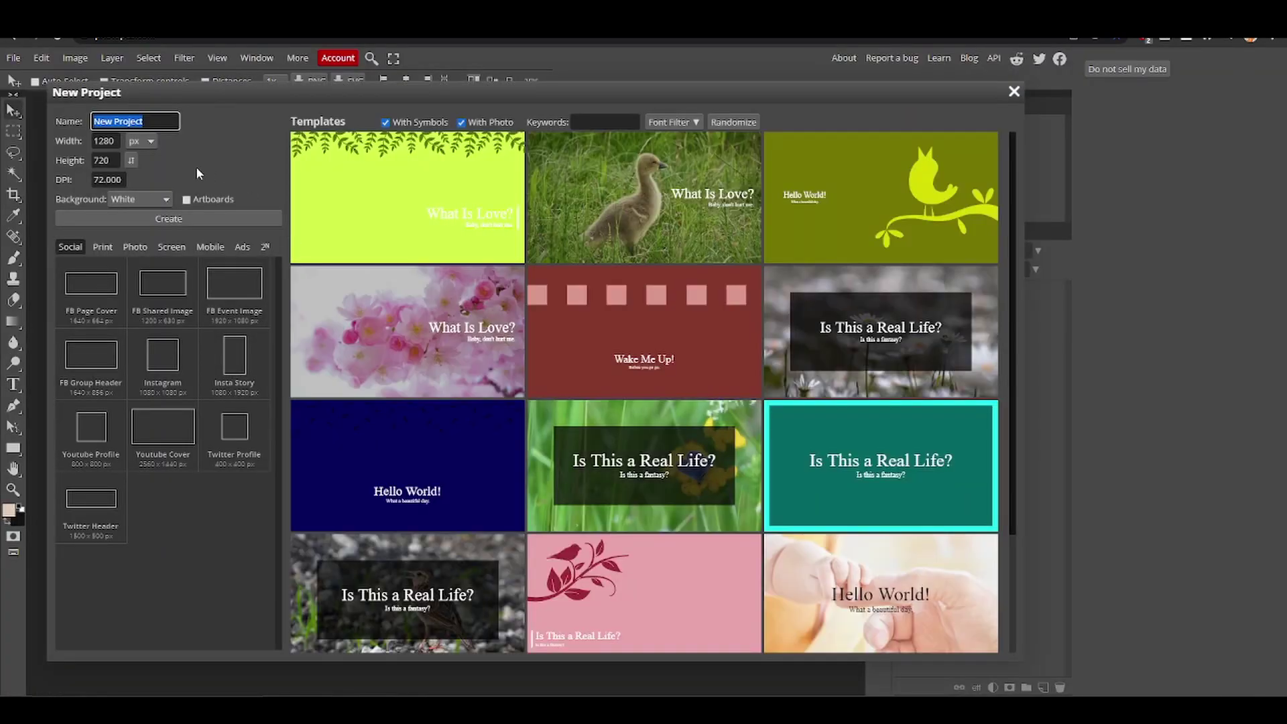
{"action": "left_click", "coordinate": [96, 141]}
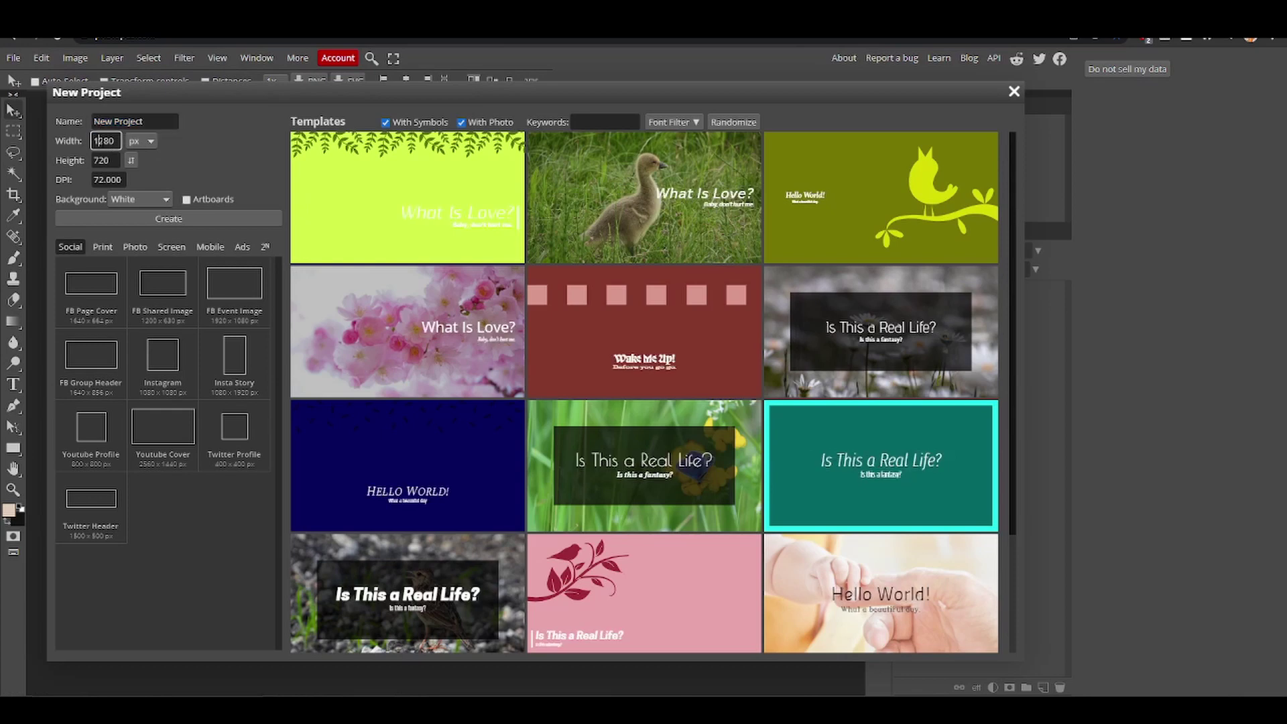
{"action": "key", "text": "Tab"}
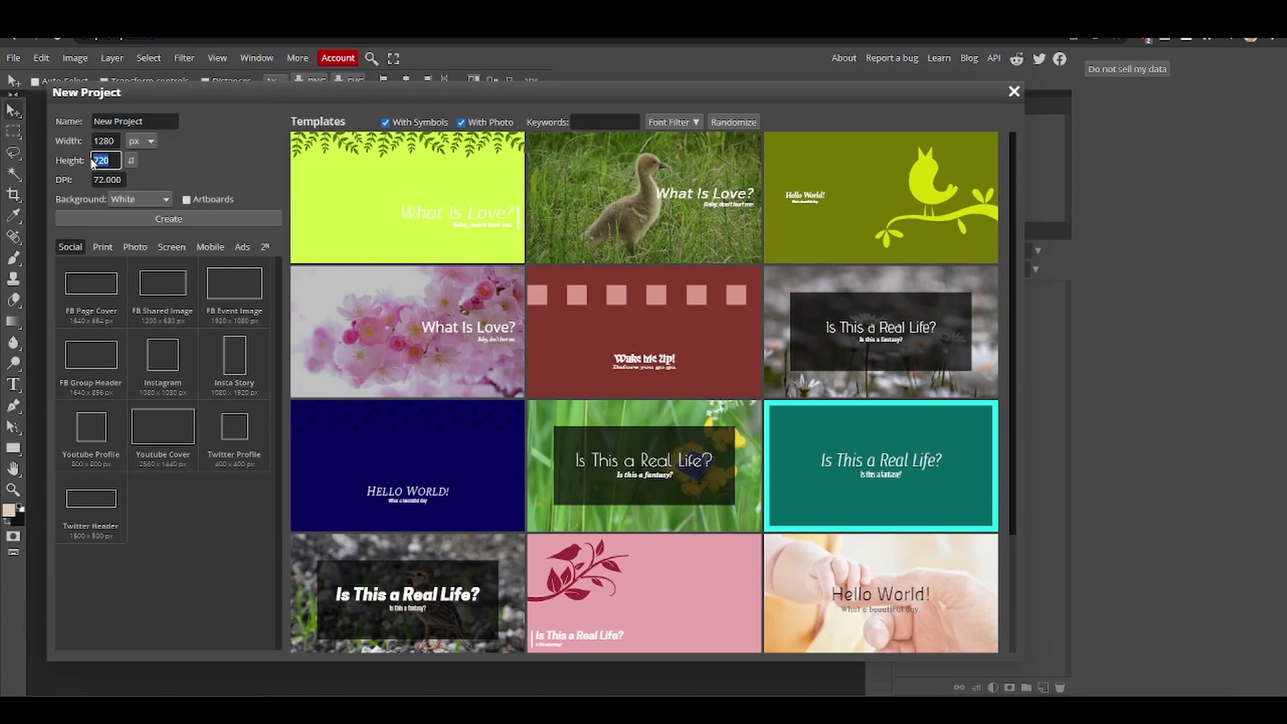
{"action": "left_click", "coordinate": [164, 218]}
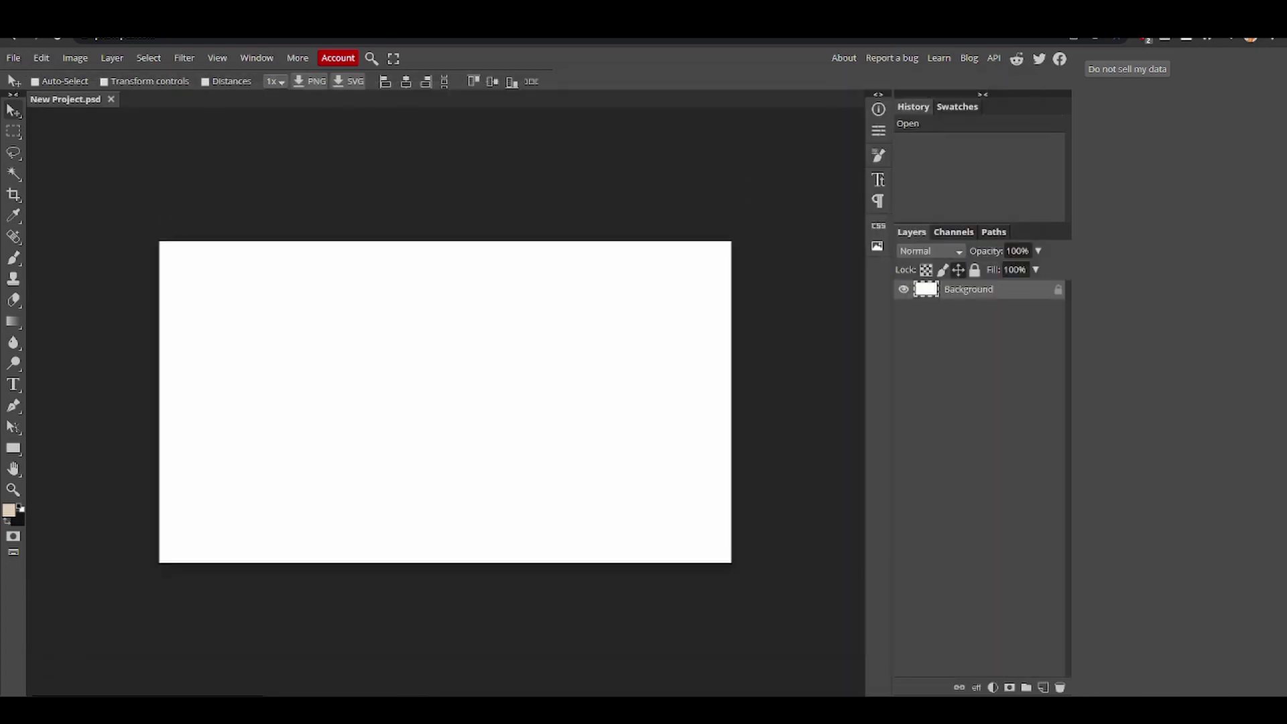
Step: Place the dark polygonal background image in the project and enlarge it to cover the whole canvas
{"action": "left_click", "coordinate": [13, 58]}
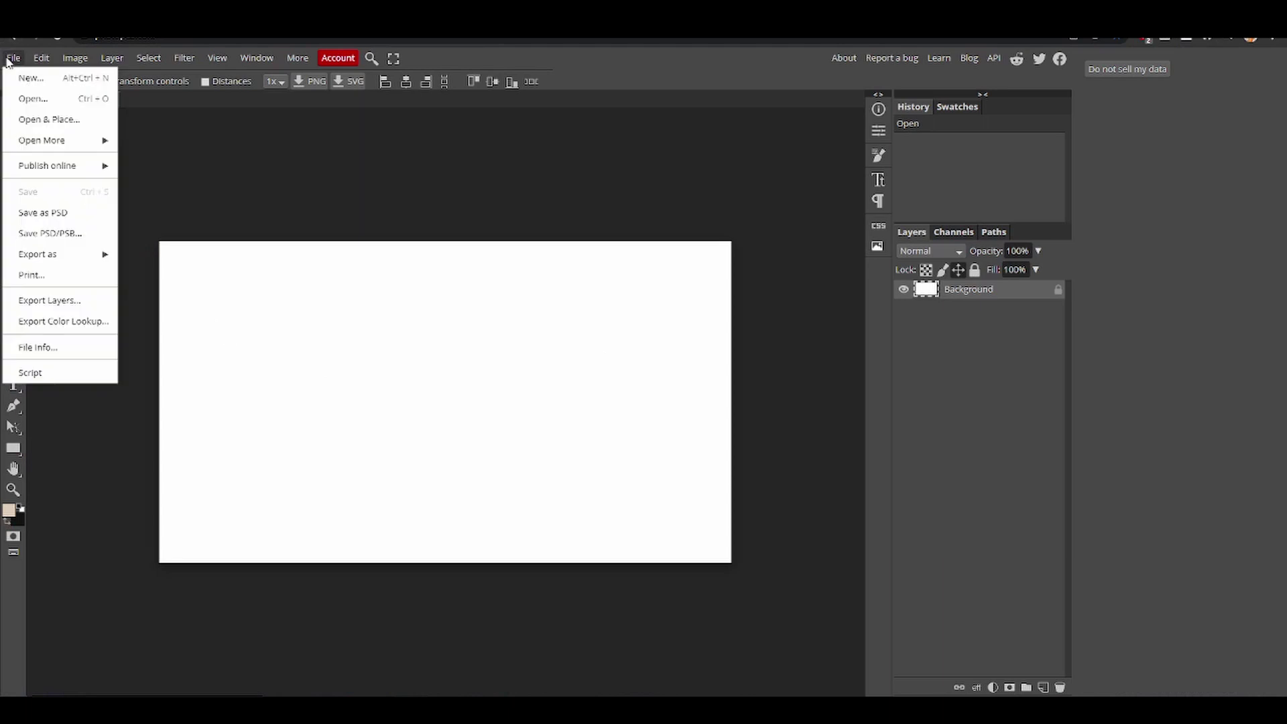
{"action": "left_click", "coordinate": [21, 119]}
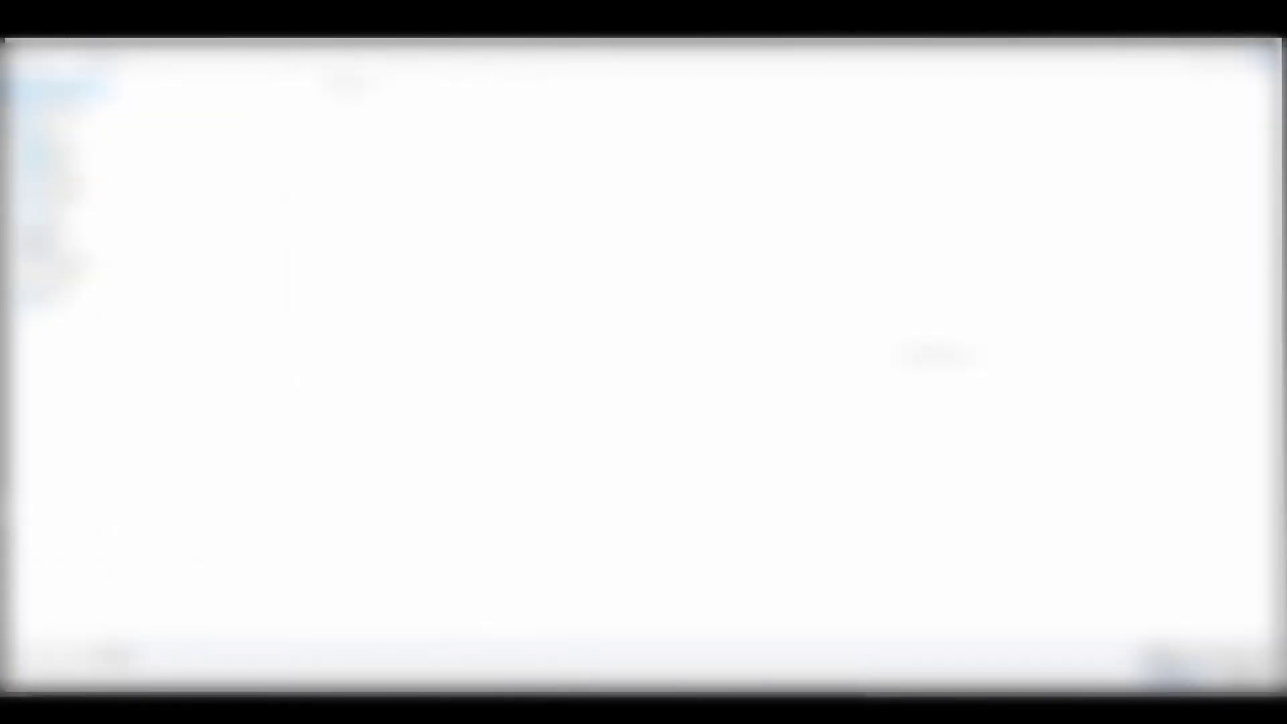
{"action": "double_click", "coordinate": [303, 261]}
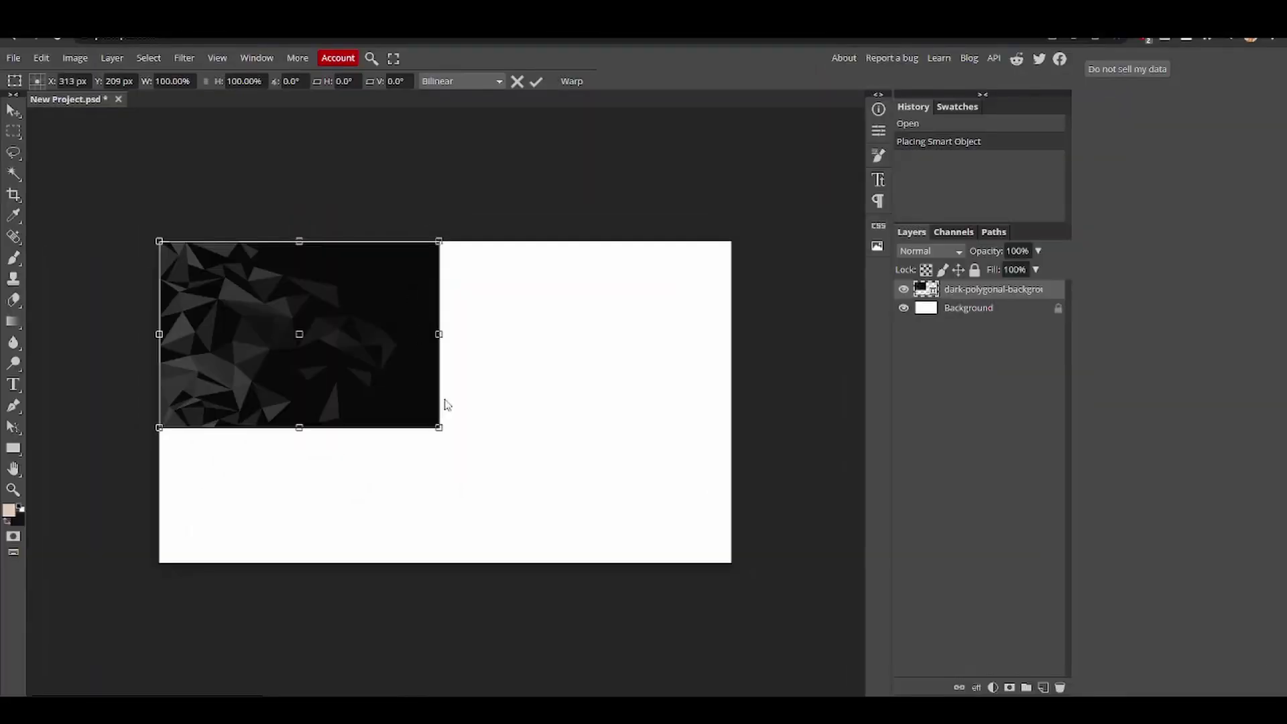
{"action": "left_click_drag", "start_coordinate": [441, 437], "coordinate": [736, 563]}
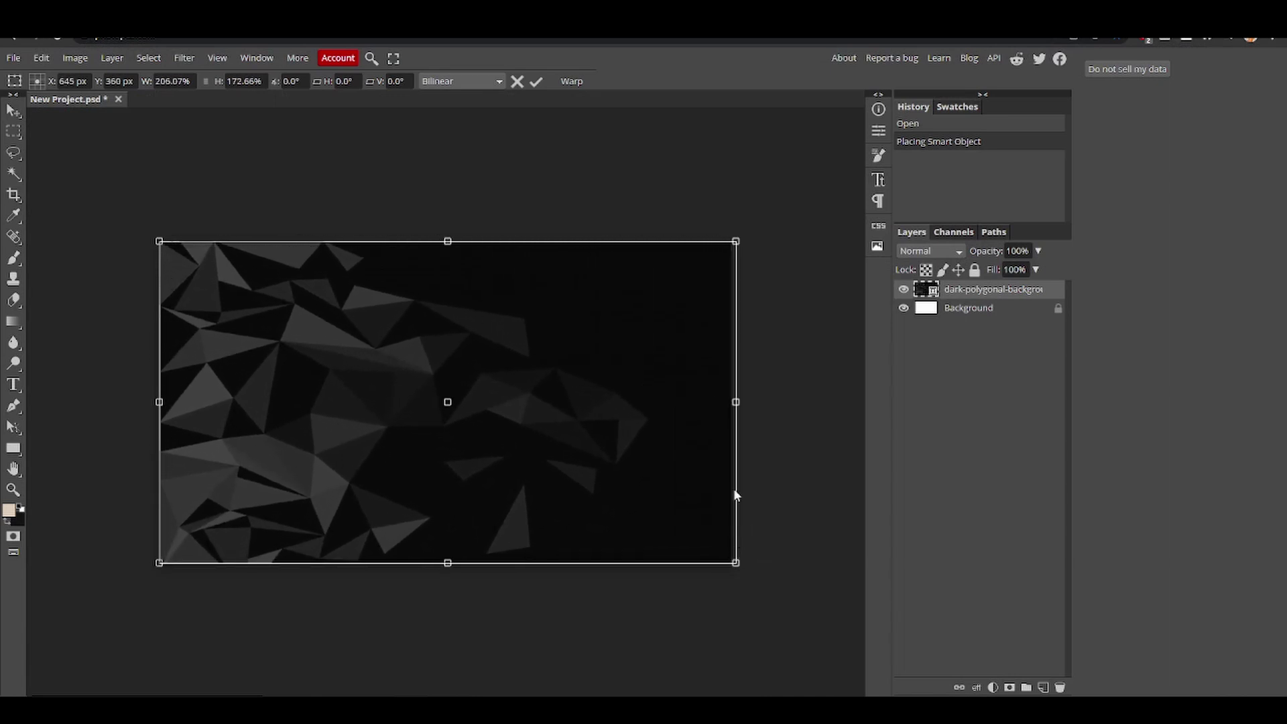
{"action": "left_click_drag", "start_coordinate": [734, 239], "coordinate": [796, 172]}
{"action": "left_click_drag", "start_coordinate": [673, 235], "coordinate": [669, 276]}
{"action": "key", "text": "Return"}
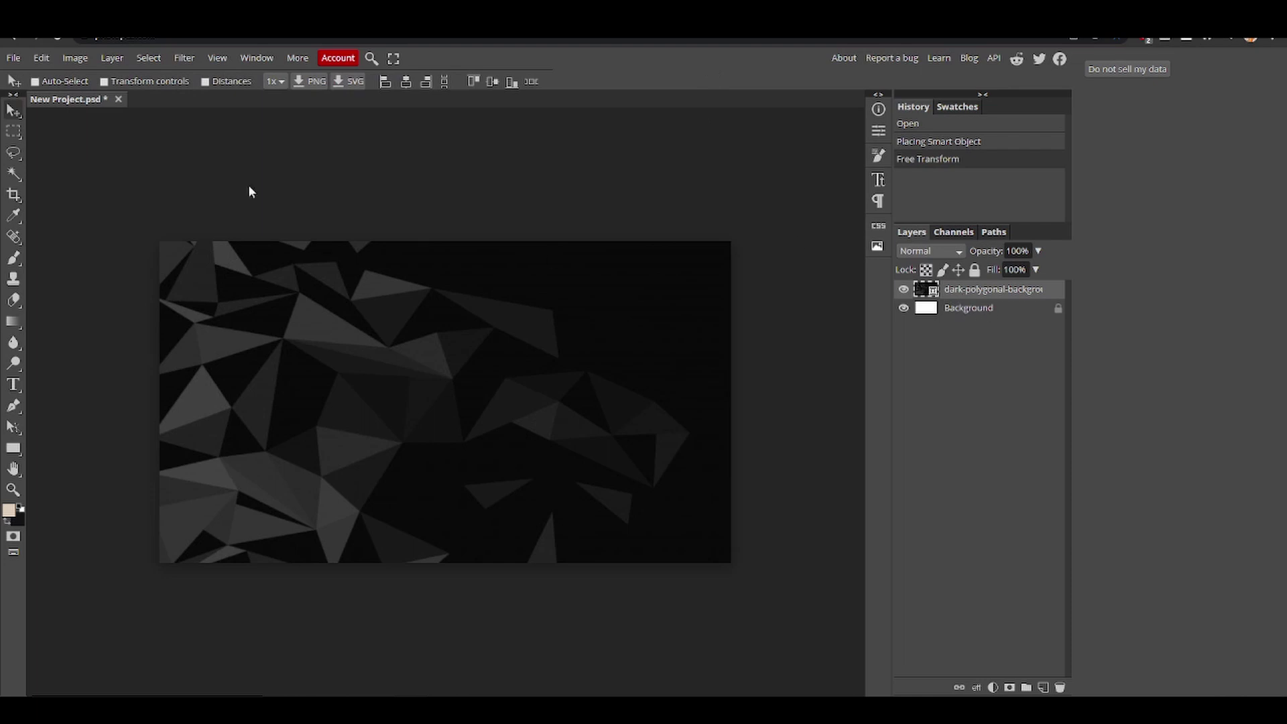
Step: Place the saved MeWithSpas character render on top of the polygonal background
{"action": "left_click", "coordinate": [12, 58]}
{"action": "left_click", "coordinate": [27, 95]}
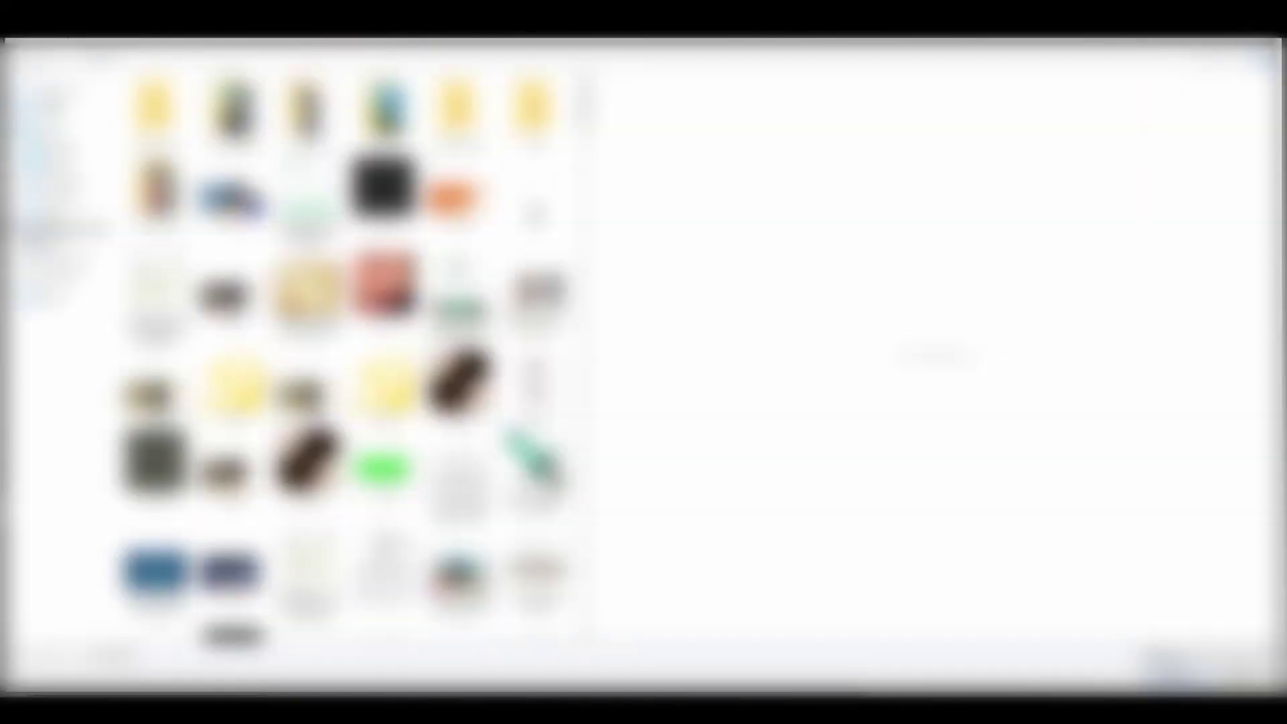
{"action": "left_click", "coordinate": [60, 87]}
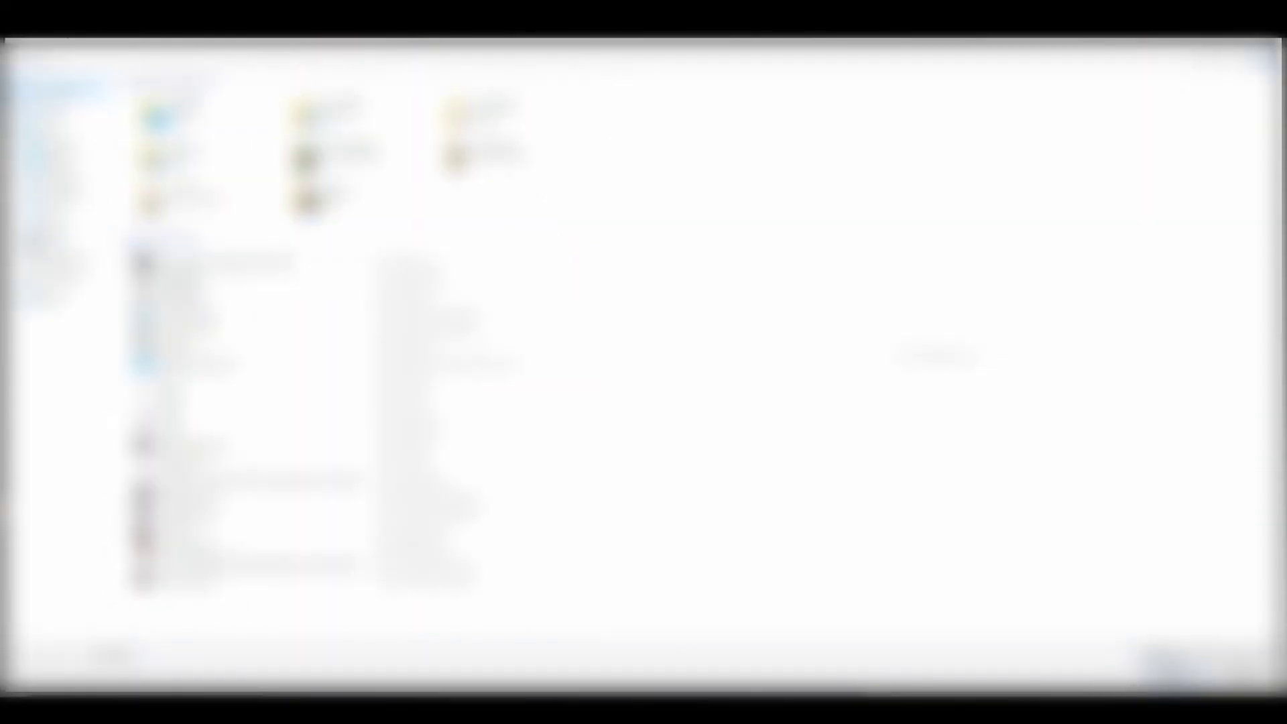
{"action": "left_click", "coordinate": [67, 229]}
{"action": "left_click", "coordinate": [228, 655]}
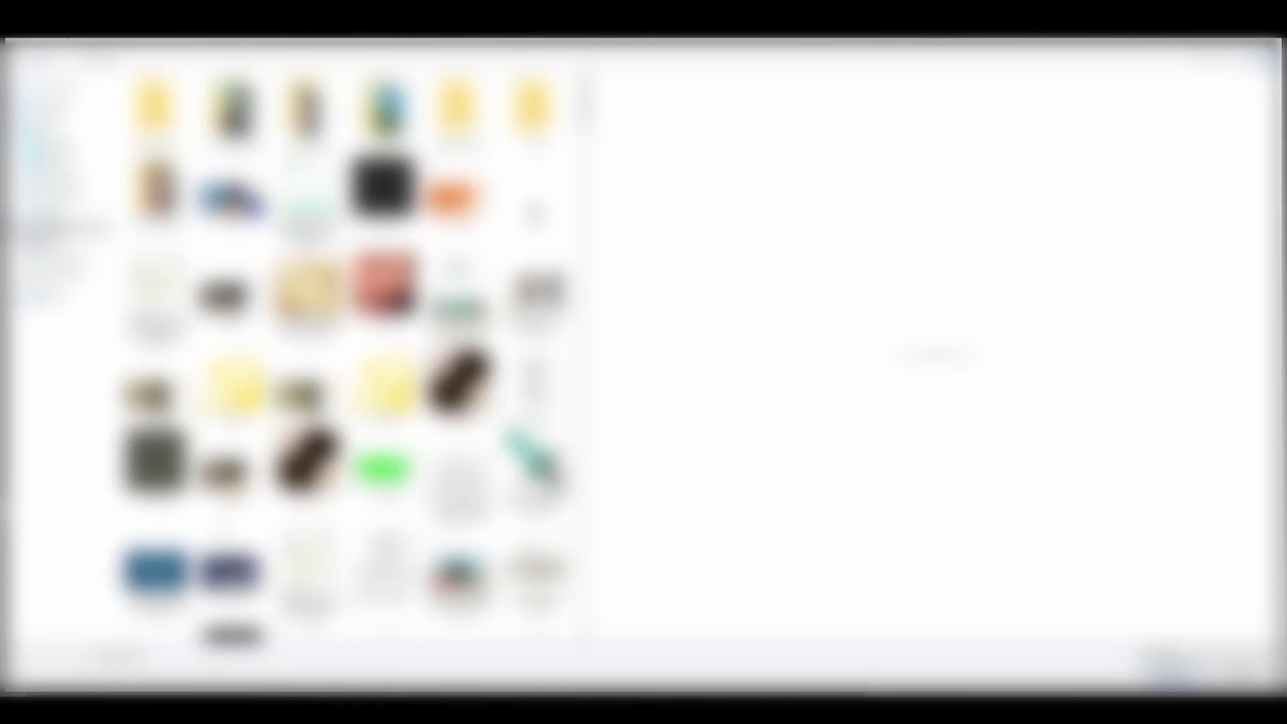
{"action": "type", "text": "a"}
{"action": "key", "text": "Return"}
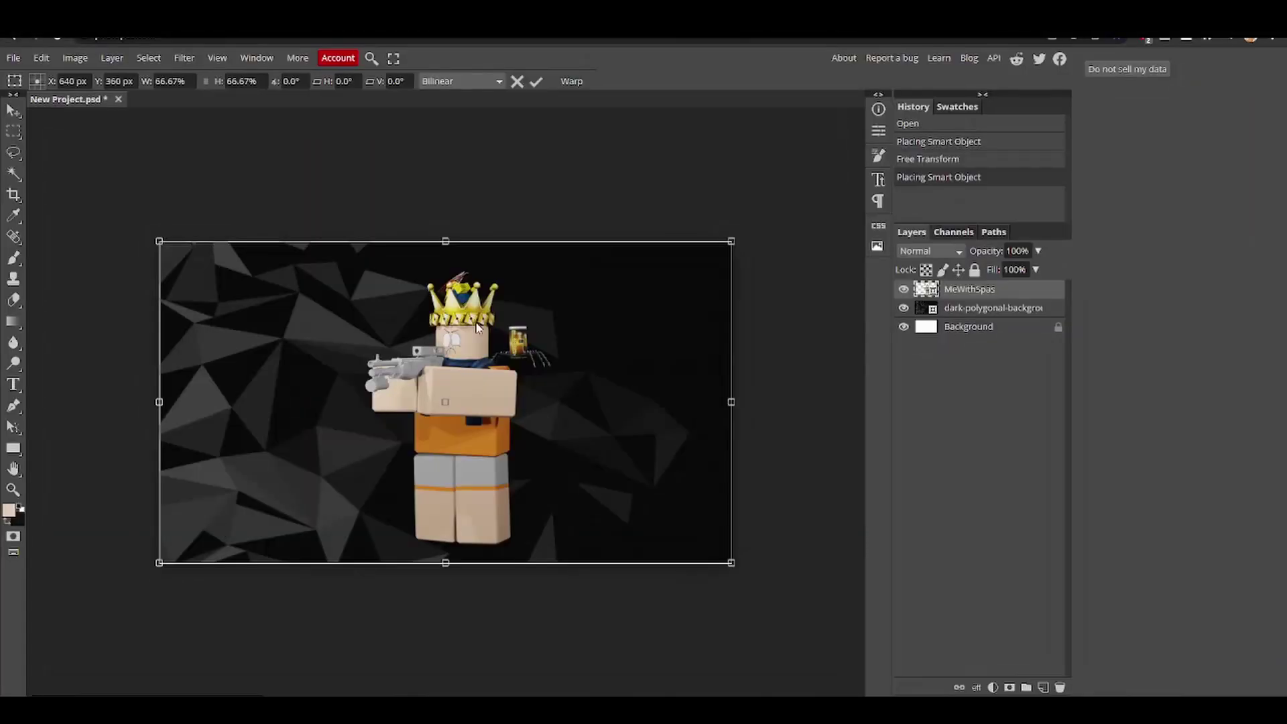
Step: Enlarge the character render to about 73% width and 74% height and move it to the right side of the canvas
{"action": "left_click_drag", "start_coordinate": [478, 327], "coordinate": [618, 360]}
{"action": "left_click_drag", "start_coordinate": [297, 271], "coordinate": [246, 235]}
{"action": "left_click_drag", "start_coordinate": [545, 322], "coordinate": [599, 330]}
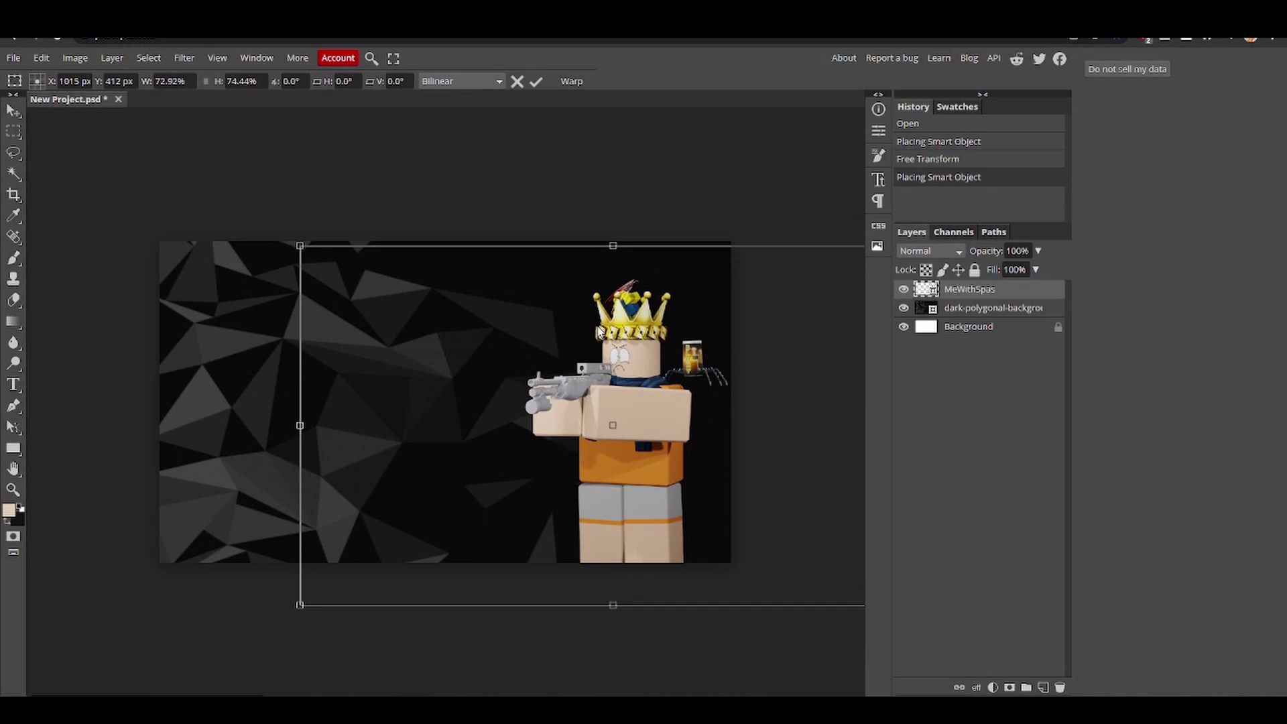
{"action": "key", "text": "Return"}
Step: Open the layer style settings of the MeWithSpas layer and try a drop shadow on it
{"action": "double_click", "coordinate": [1024, 294]}
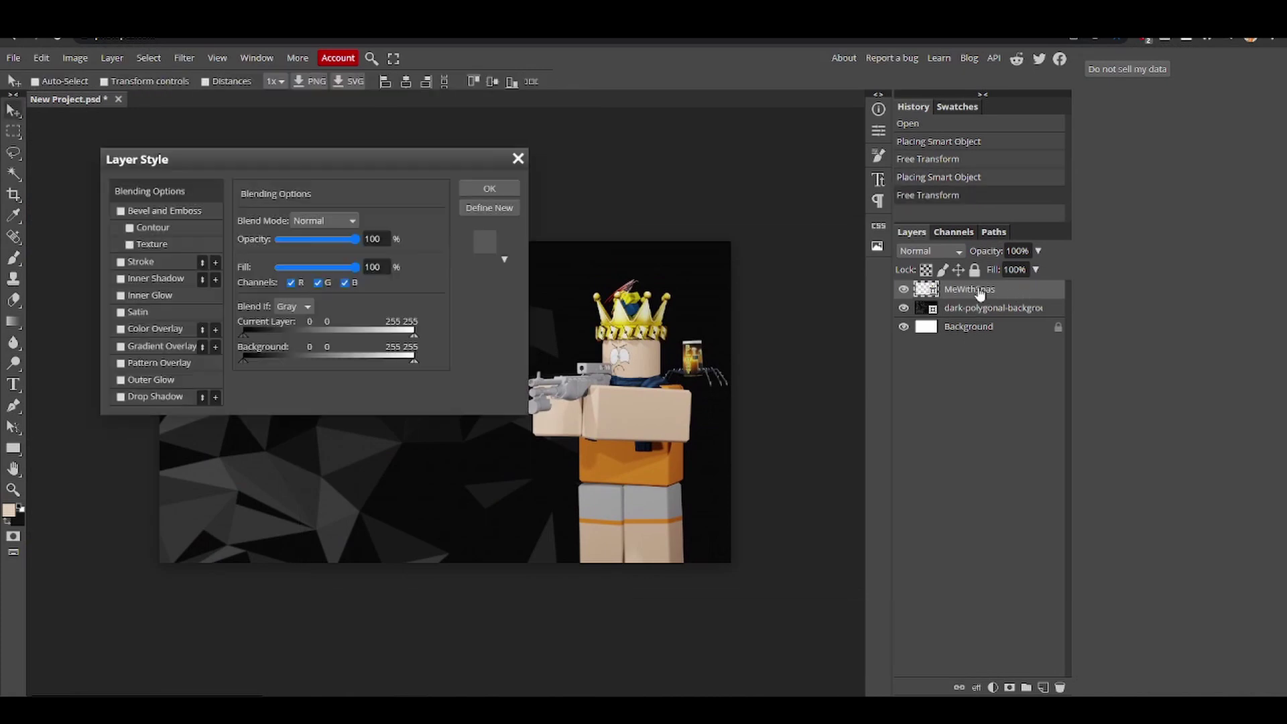
{"action": "left_click", "coordinate": [121, 397]}
{"action": "left_click", "coordinate": [149, 396]}
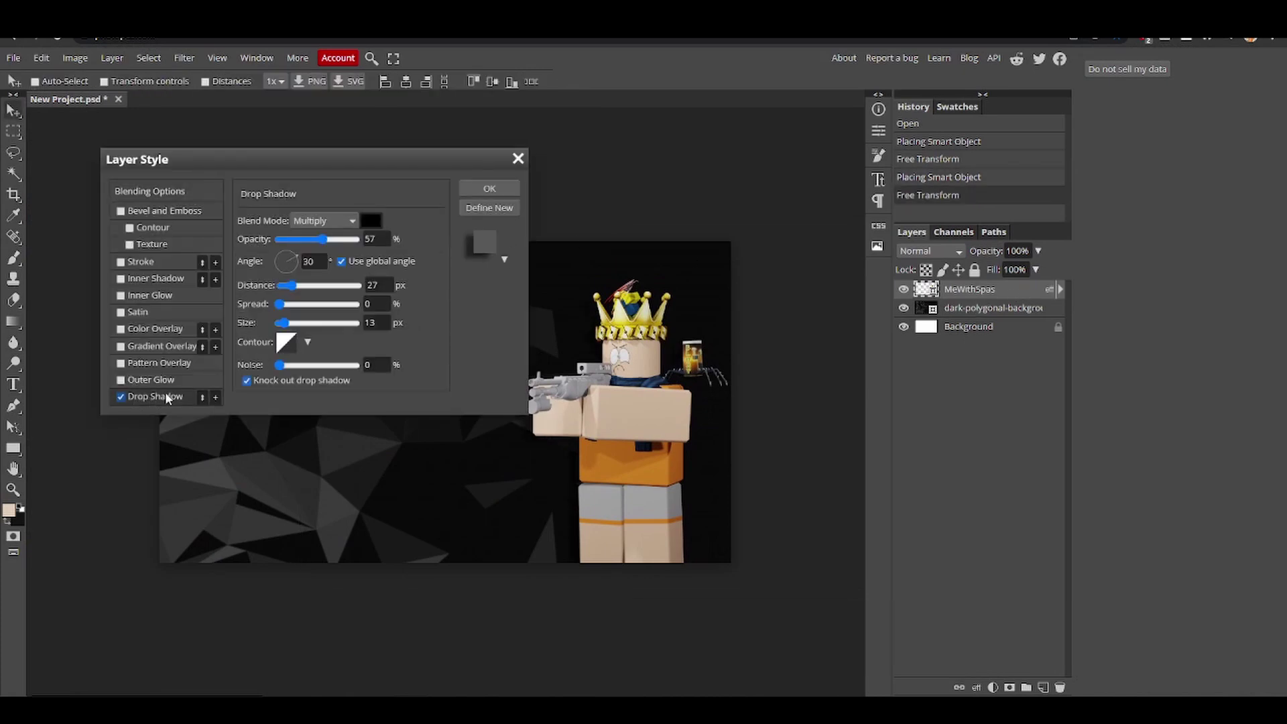
{"action": "left_click", "coordinate": [121, 397]}
Step: Apply an outer glow to the MeWithSpas layer in white (ffffff) with a size of 26 px
{"action": "left_click", "coordinate": [121, 379]}
{"action": "left_click", "coordinate": [153, 384]}
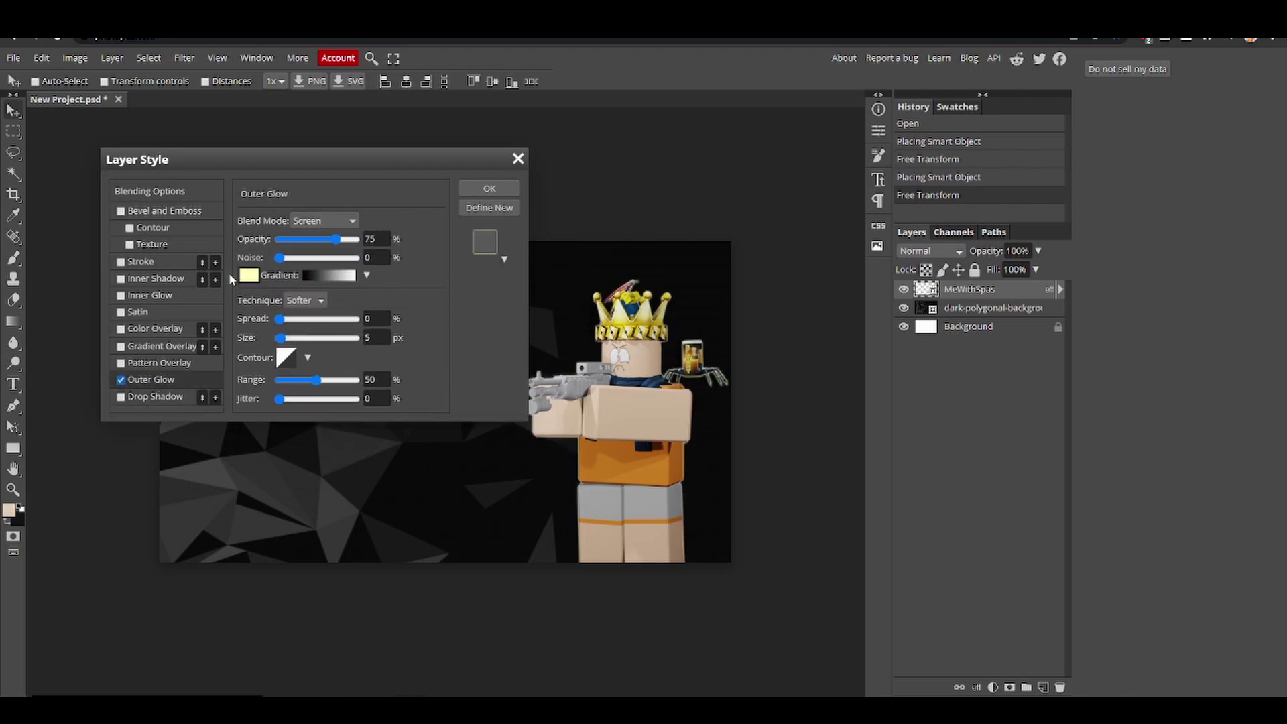
{"action": "left_click", "coordinate": [254, 273]}
{"action": "left_click", "coordinate": [249, 261]}
{"action": "left_click", "coordinate": [132, 196]}
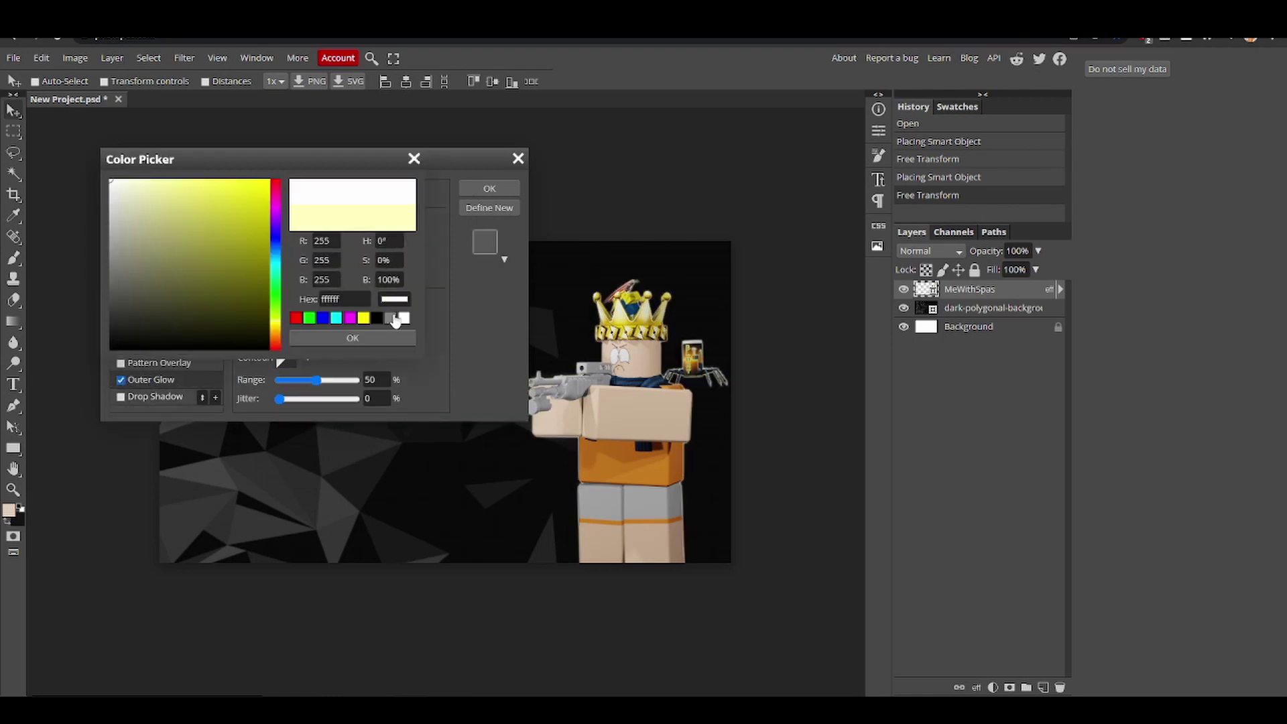
{"action": "left_click", "coordinate": [320, 339]}
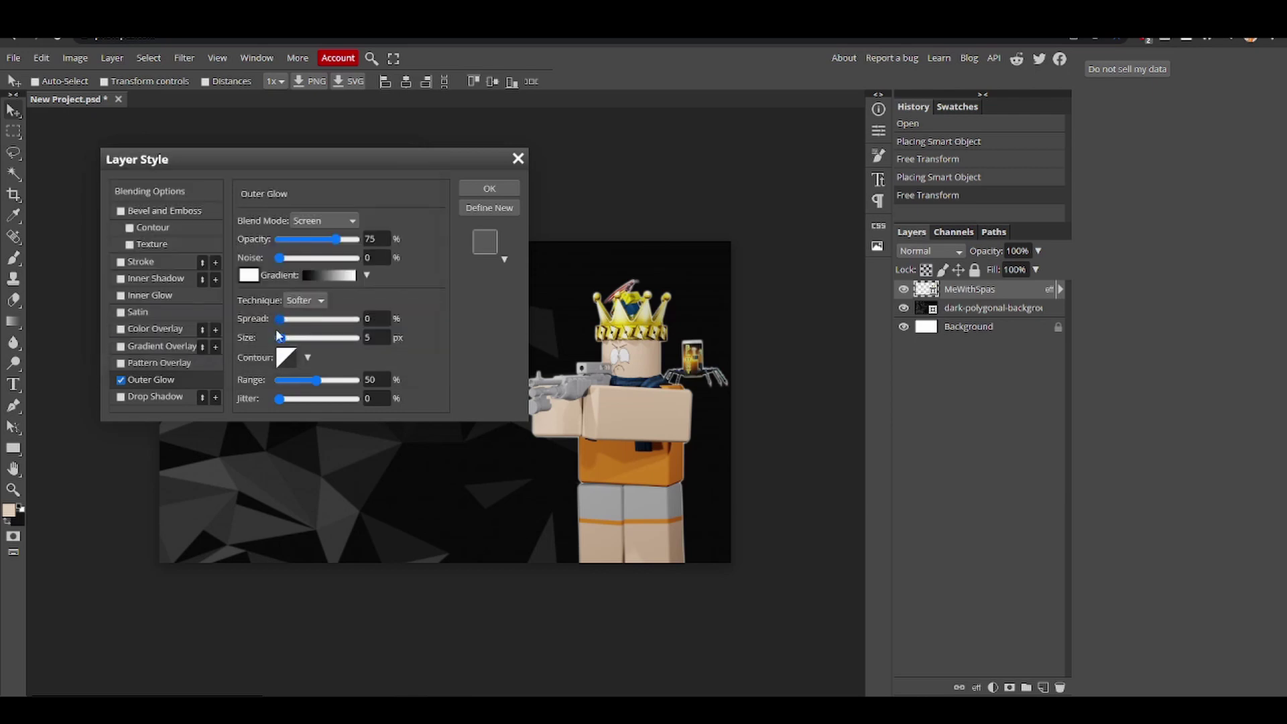
{"action": "left_click_drag", "start_coordinate": [280, 338], "coordinate": [300, 338]}
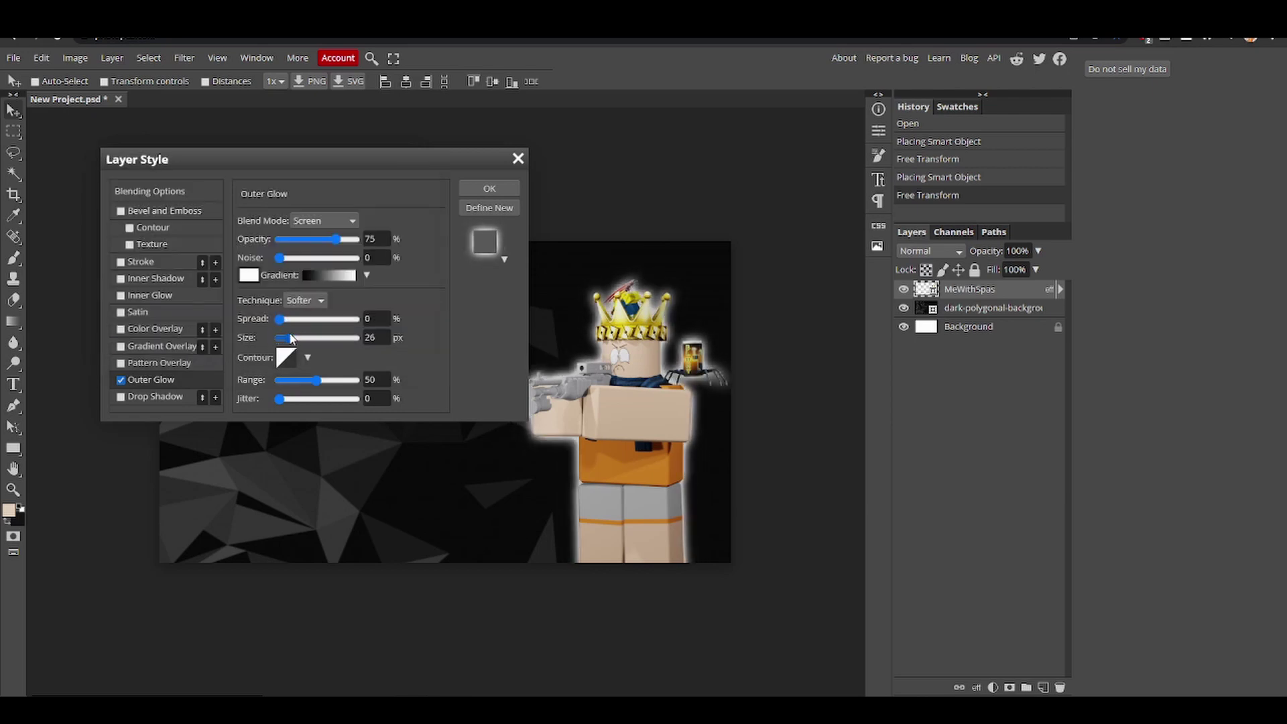
{"action": "left_click", "coordinate": [485, 189]}
{"action": "scroll", "coordinate": [646, 368], "scroll_direction": "up", "scroll_amount": 3}
{"action": "scroll", "coordinate": [640, 370], "scroll_direction": "down", "scroll_amount": 4}
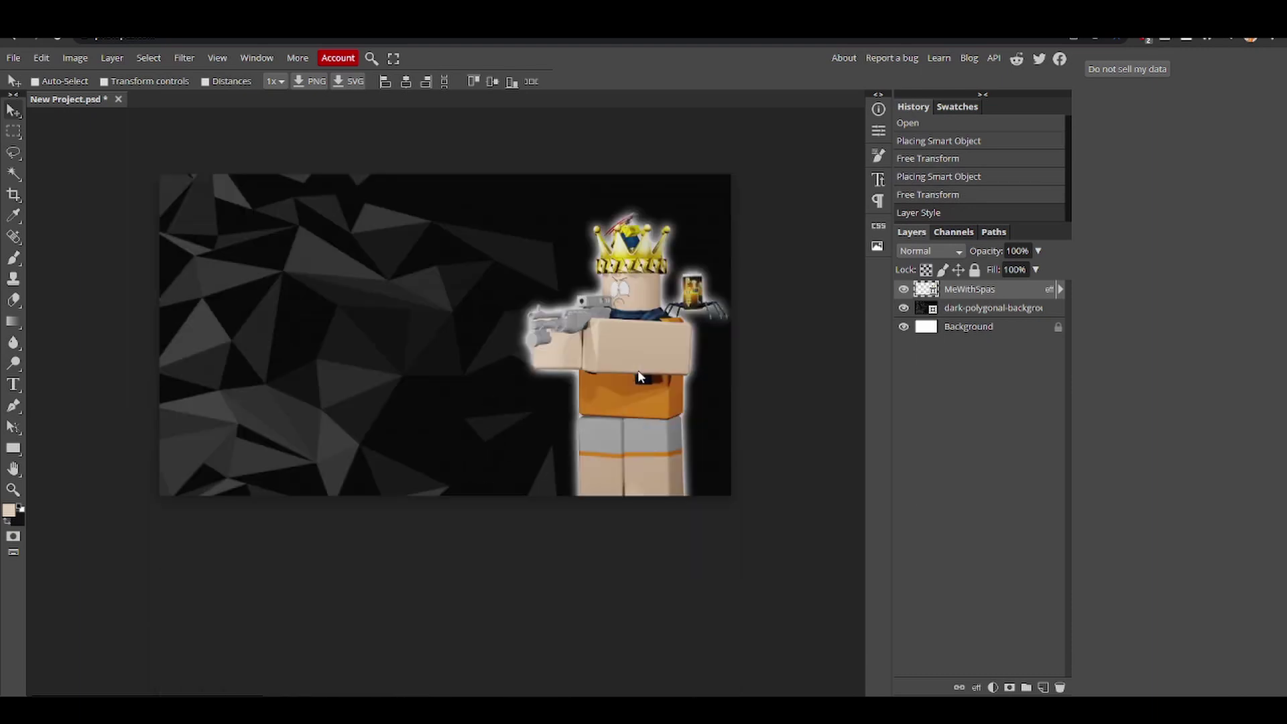
{"action": "scroll", "coordinate": [631, 368], "scroll_direction": "up", "scroll_amount": 1}
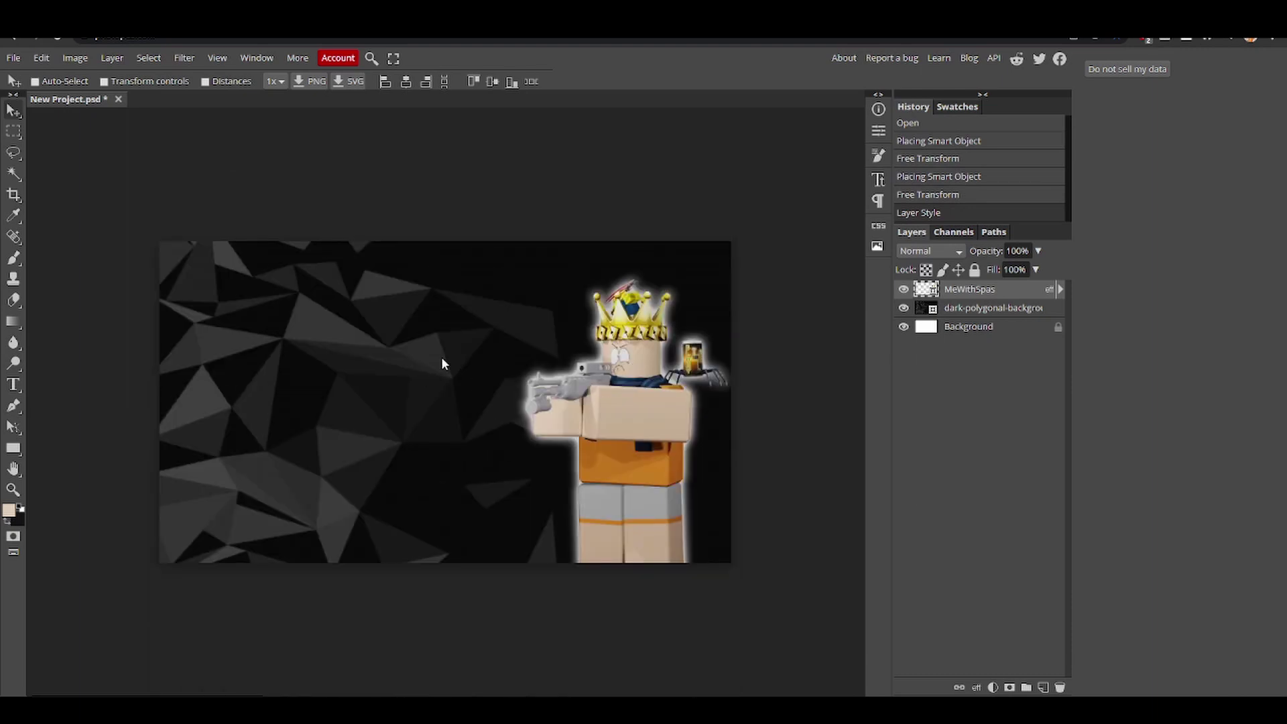